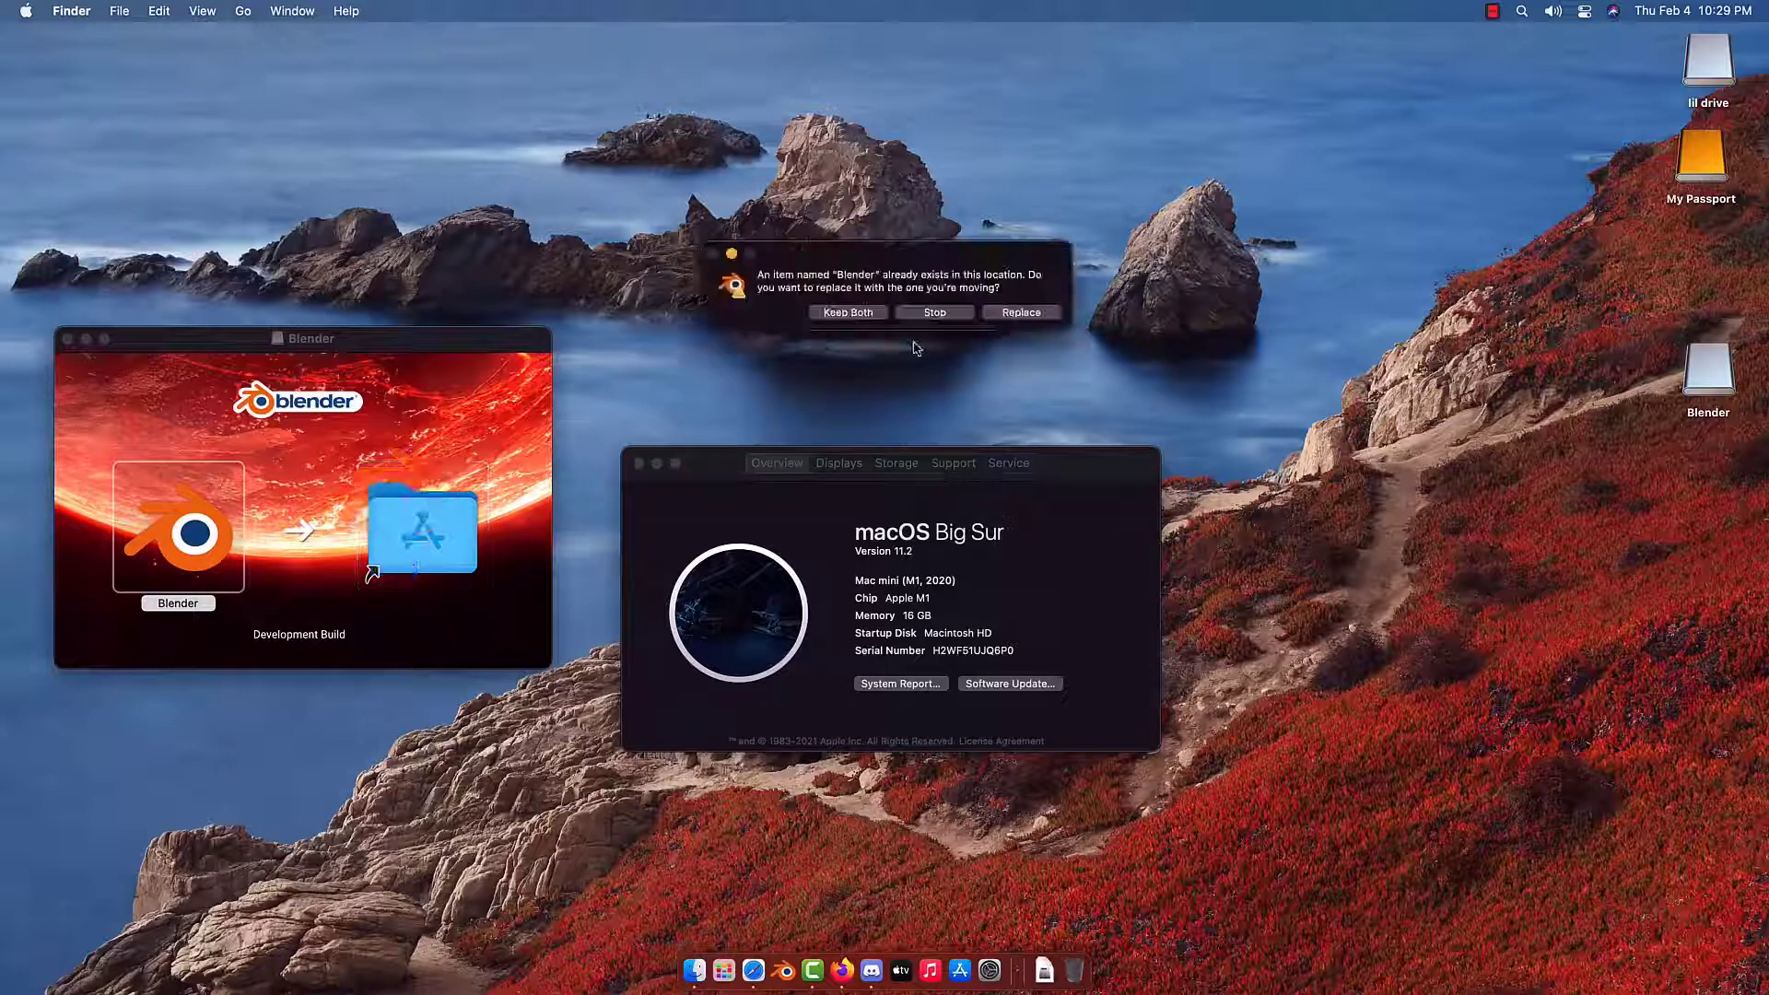
Copy the Blender development build into the Applications folder, replacing the existing copy.
click(863, 315)
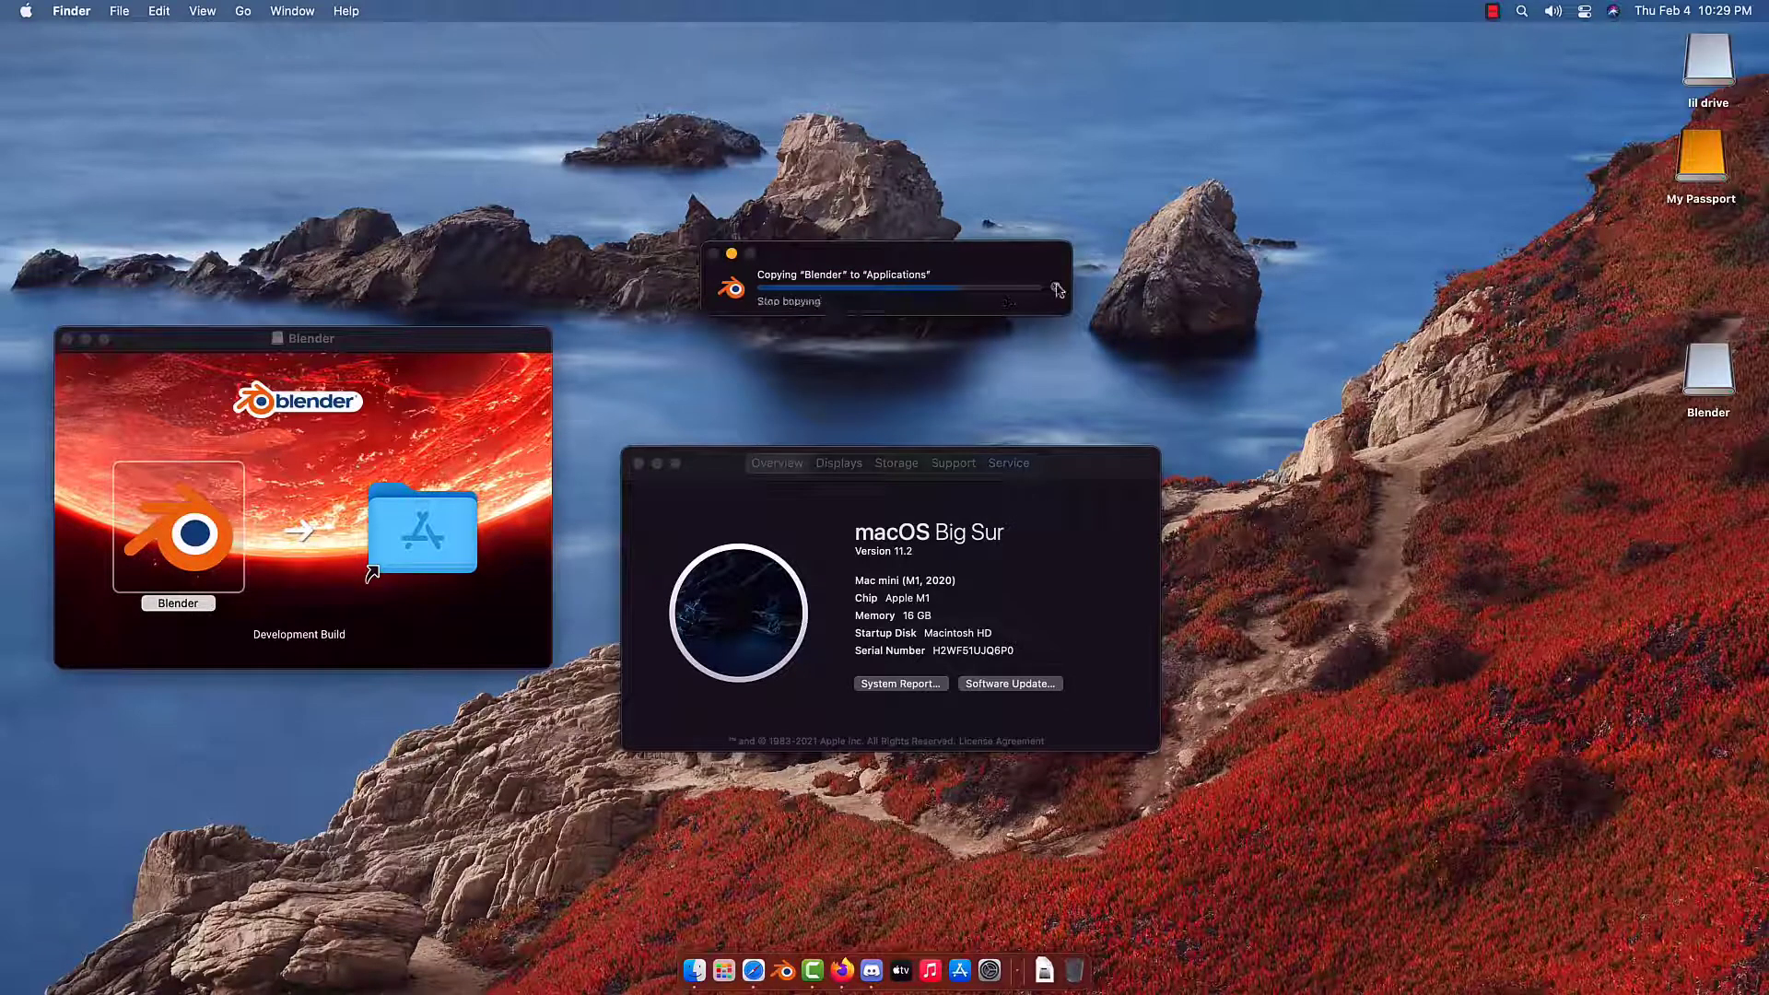
drag(185, 540, 422, 527)
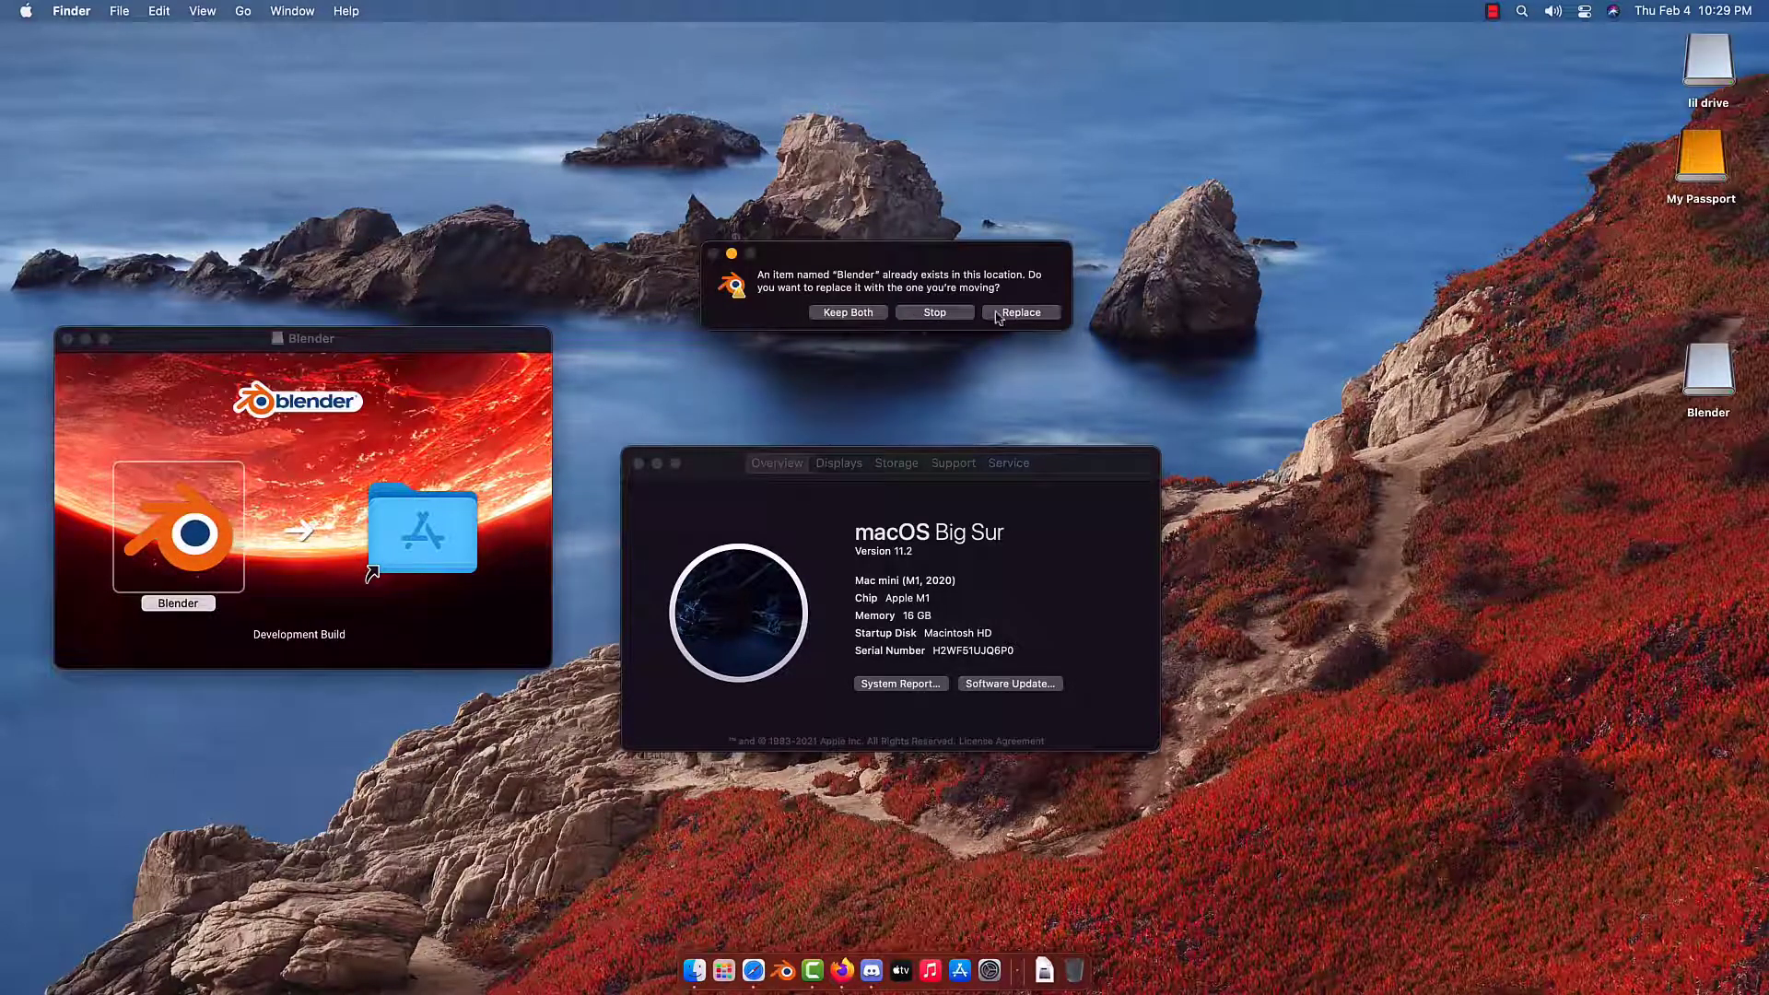
click(998, 318)
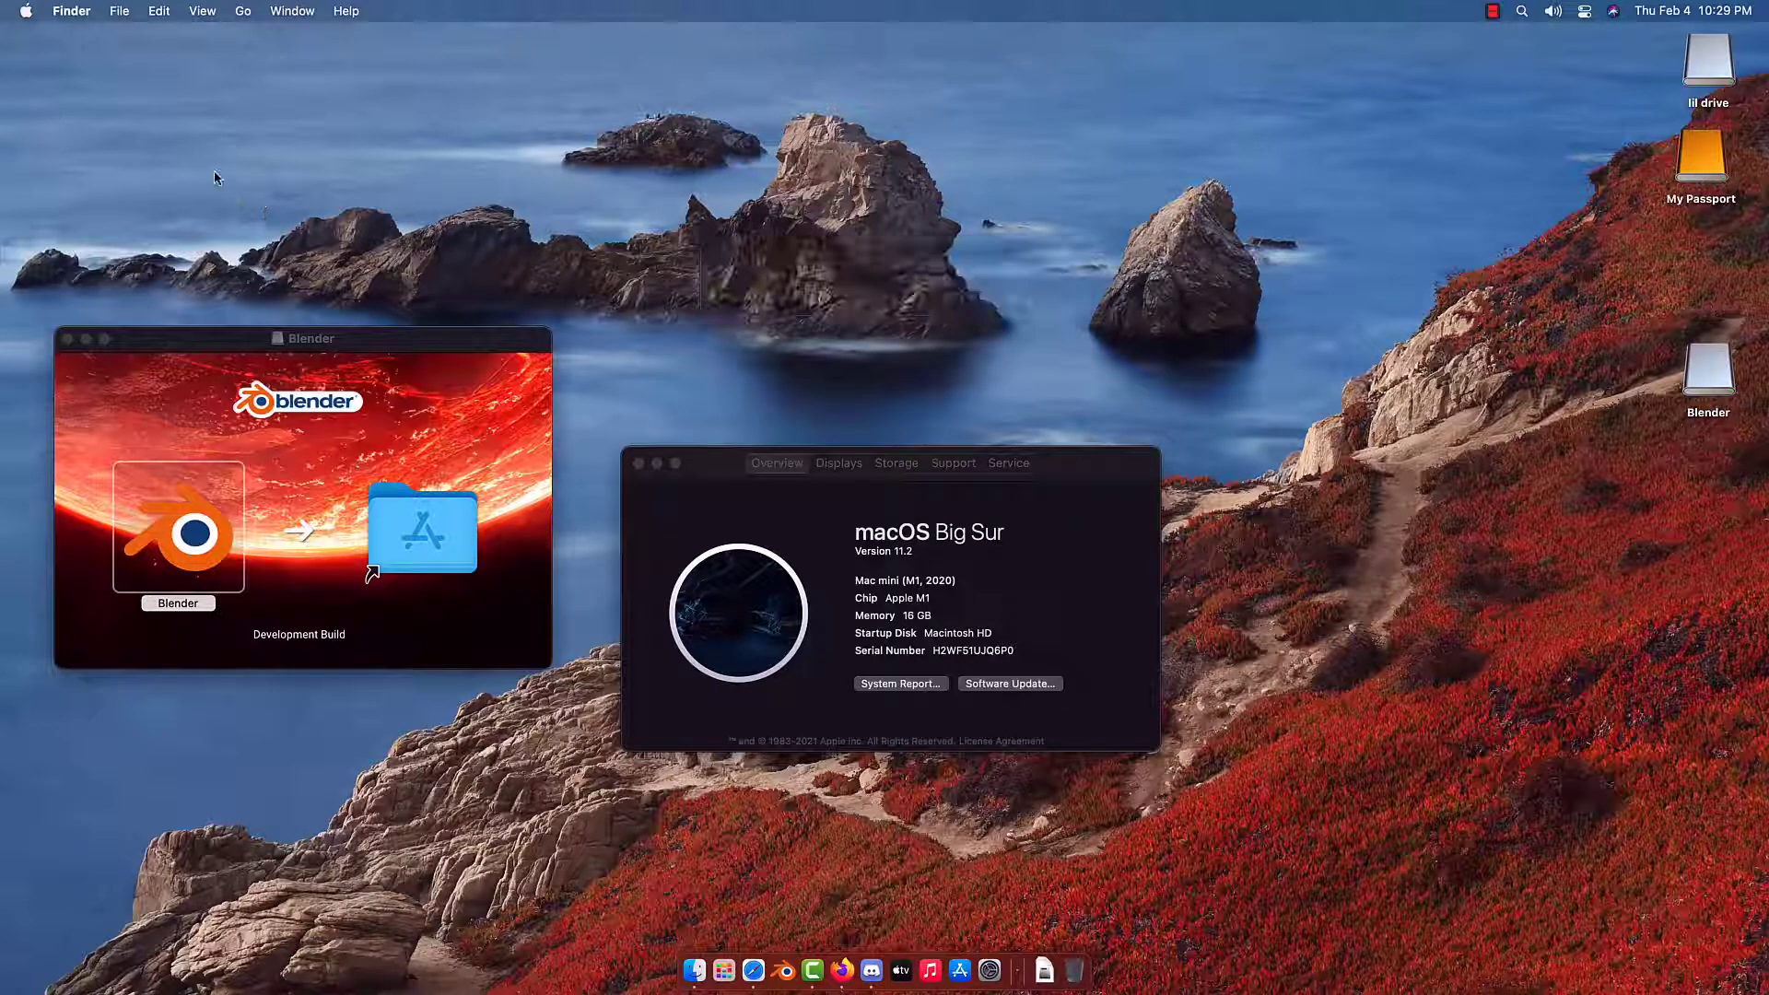
Open the Blender folder inside the user Library's Application Support folder.
click(245, 12)
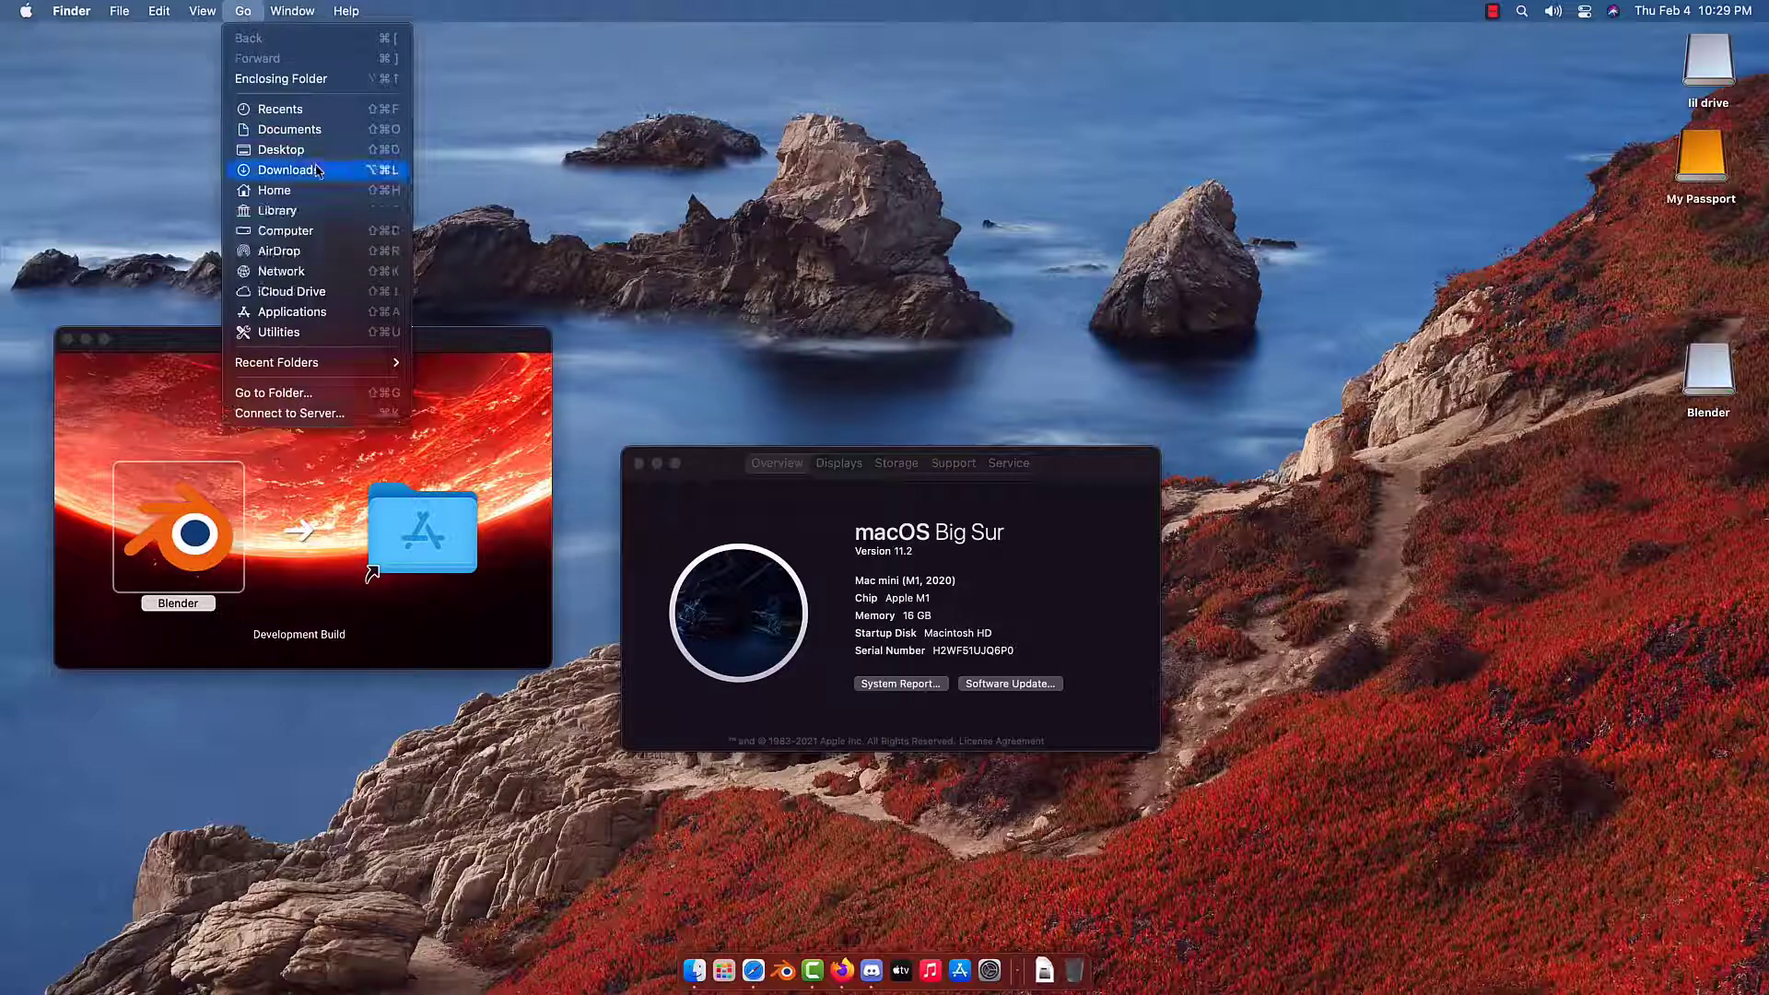
key(alt)
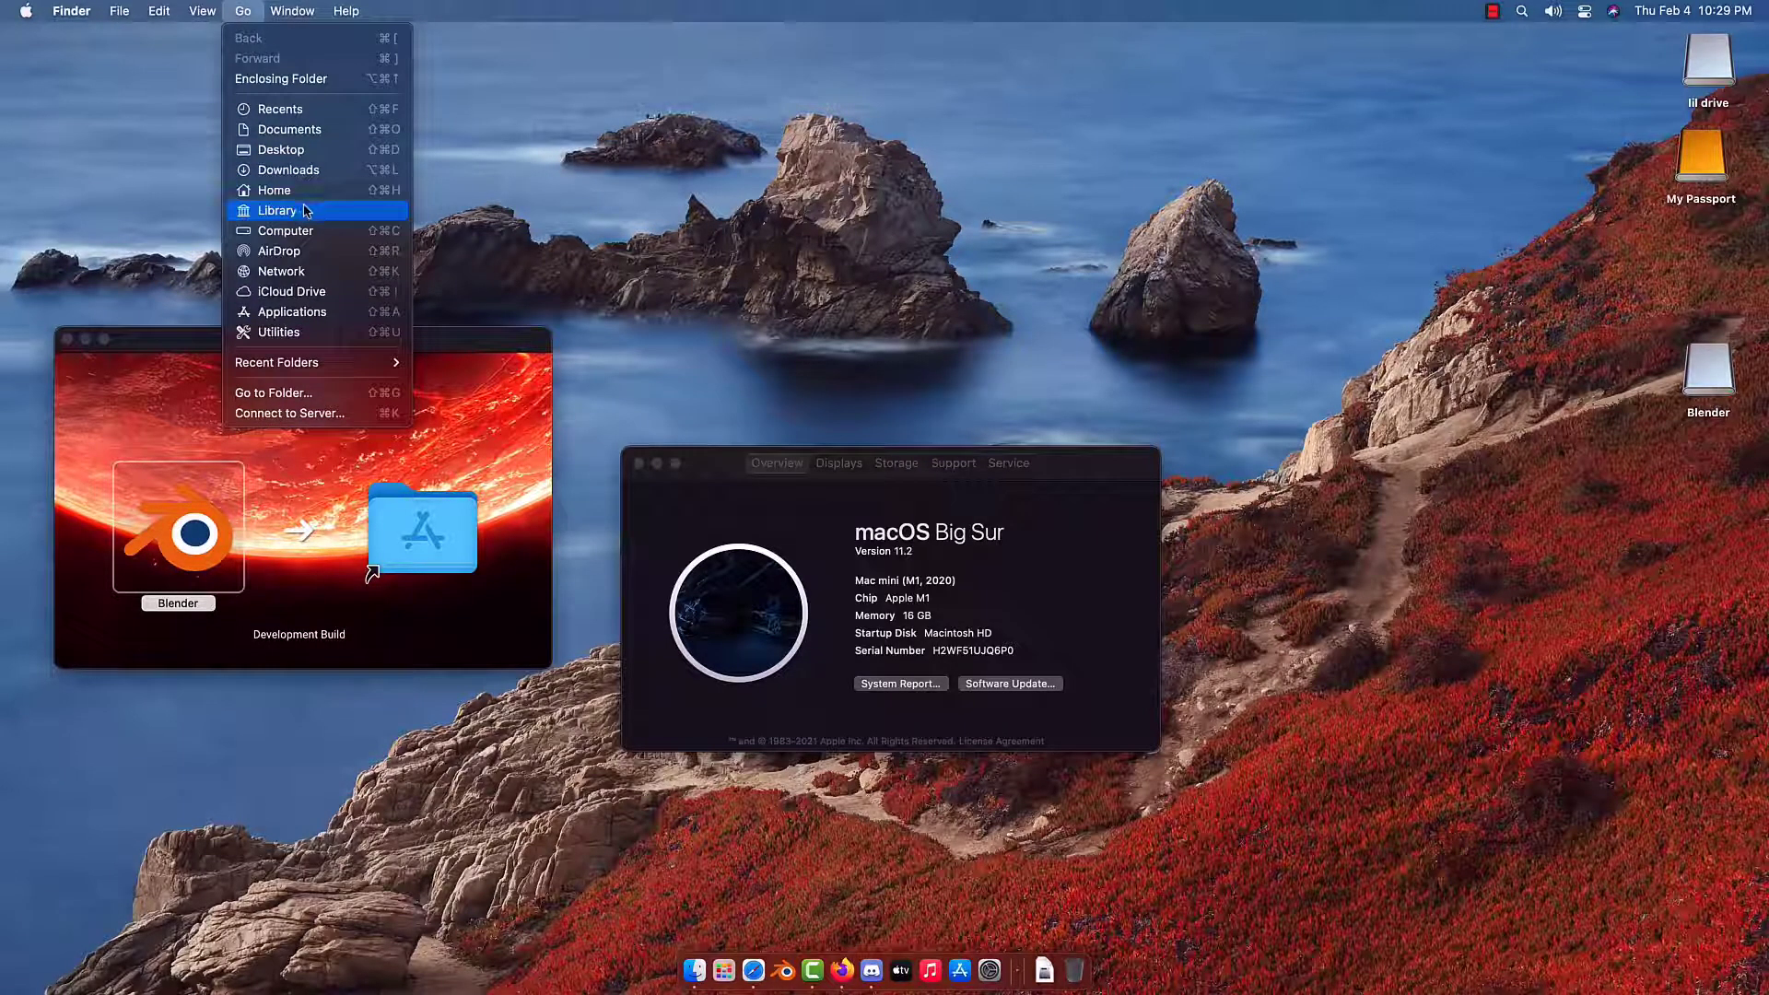
click(306, 211)
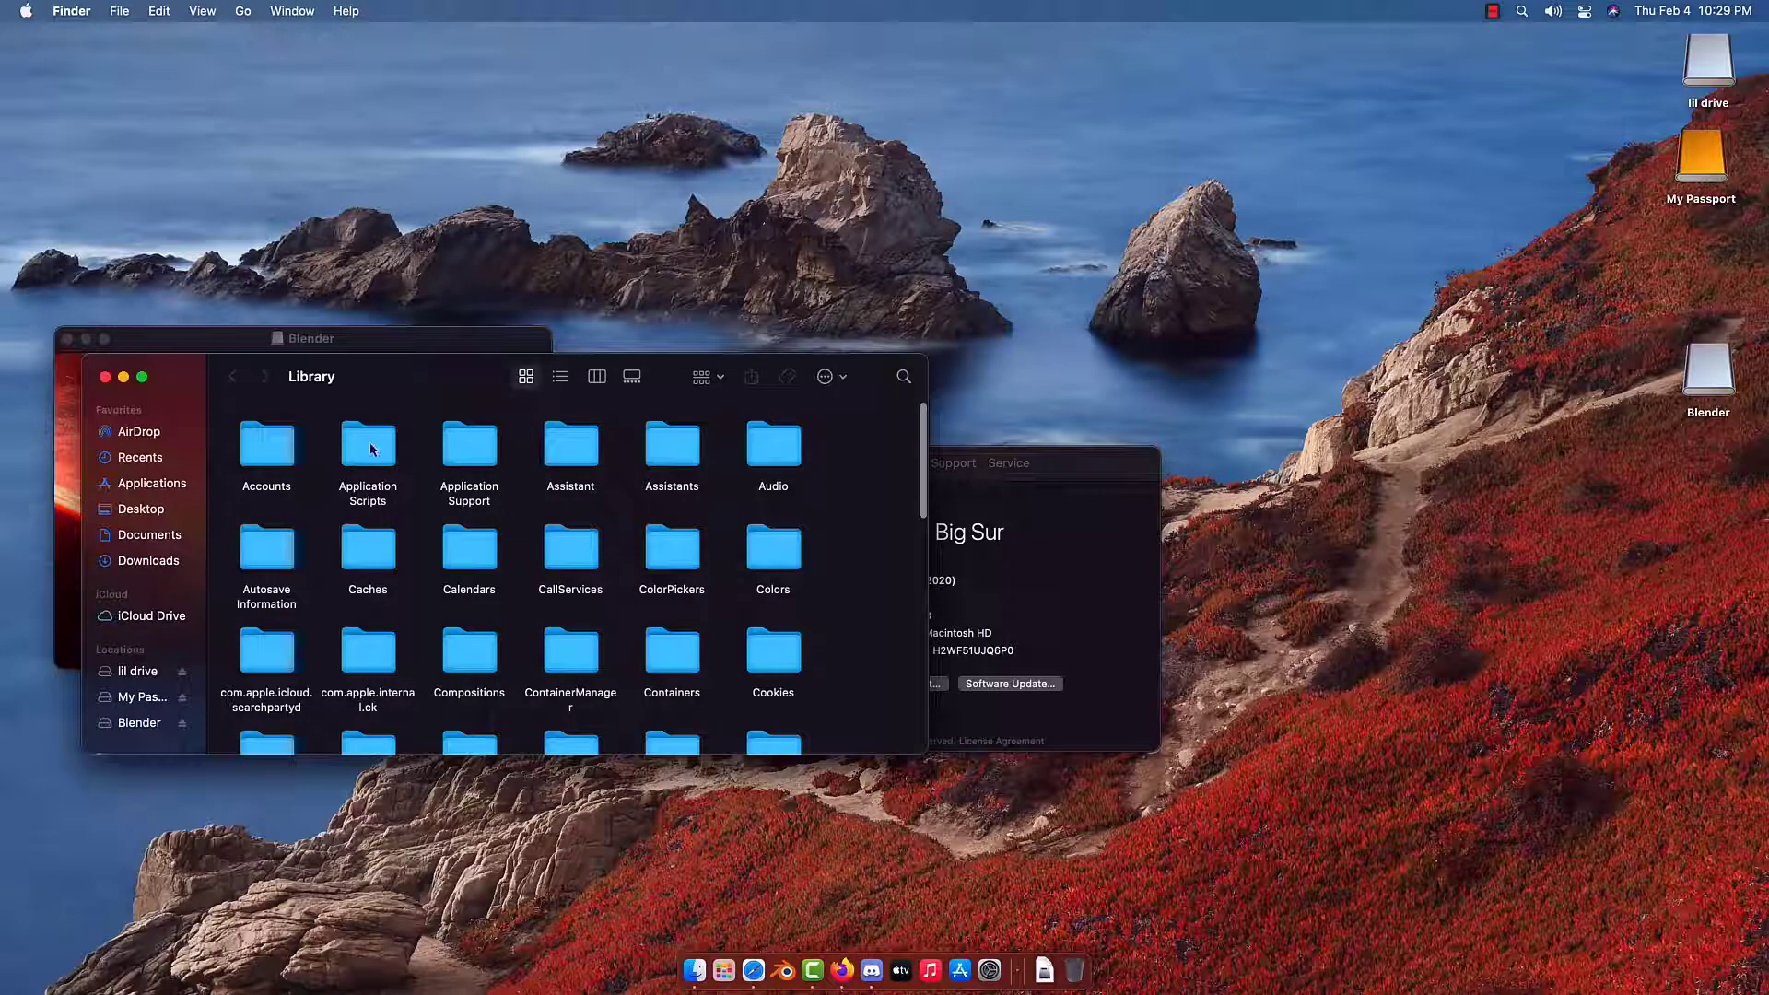
click(460, 451)
double_click(460, 452)
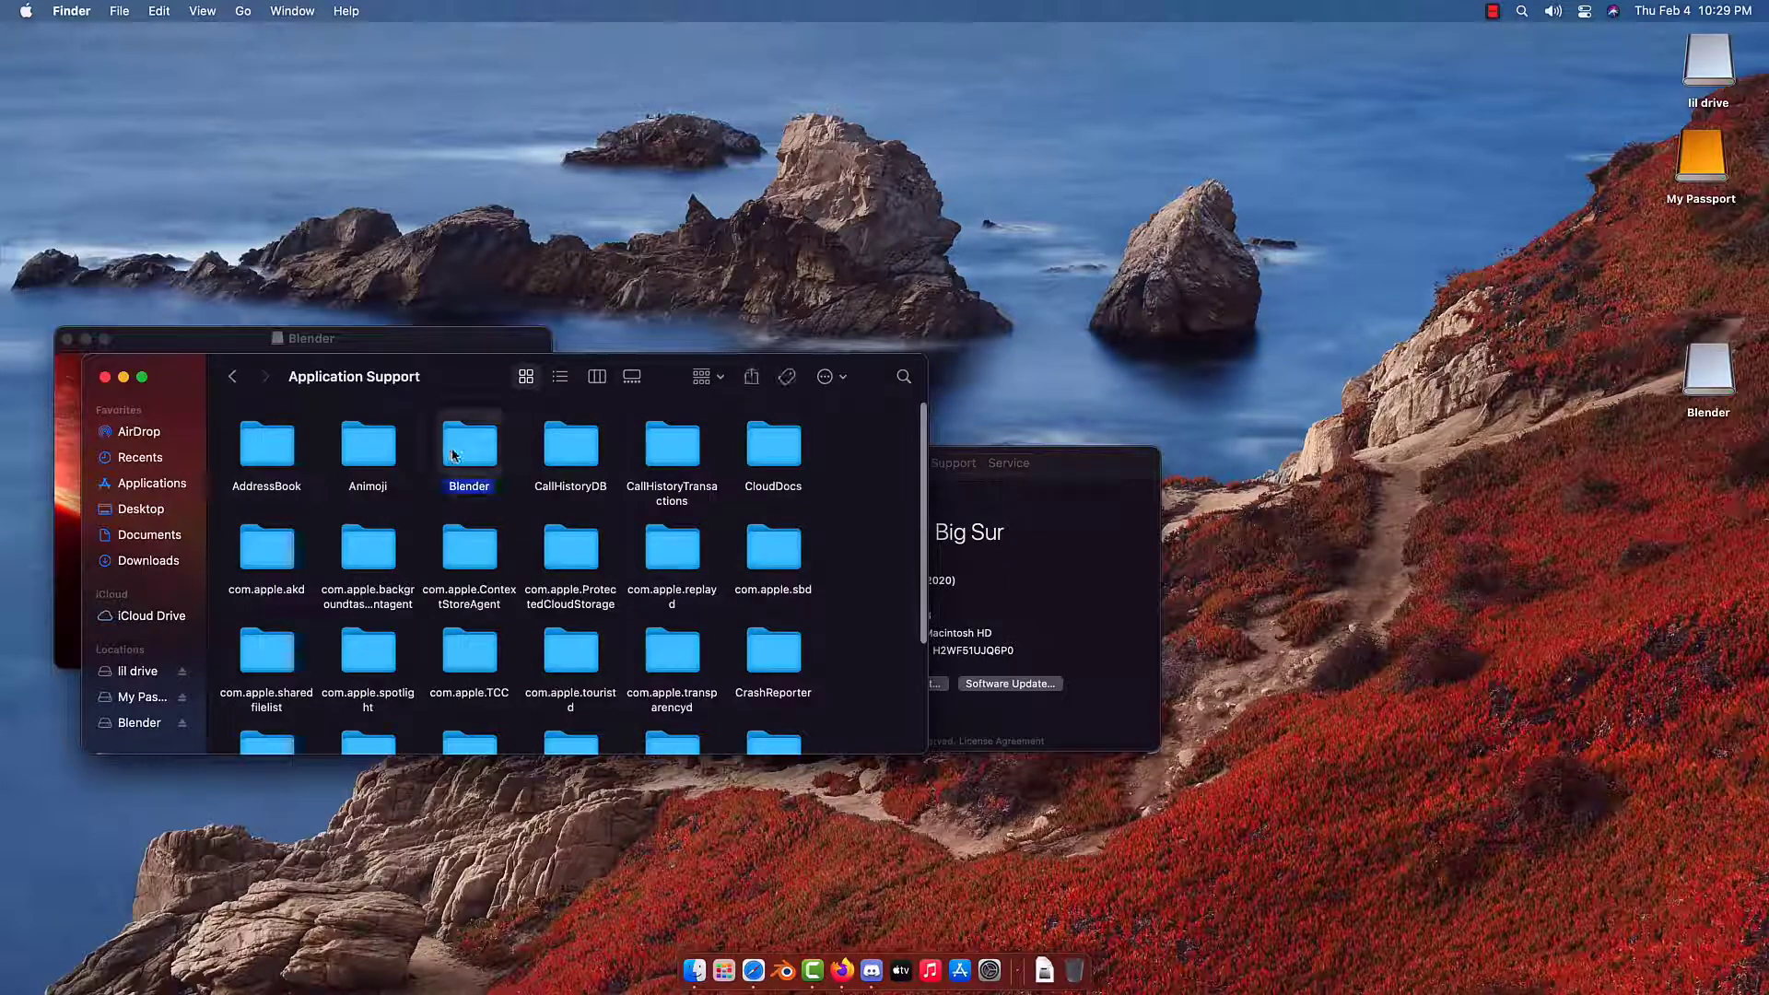
double_click(454, 455)
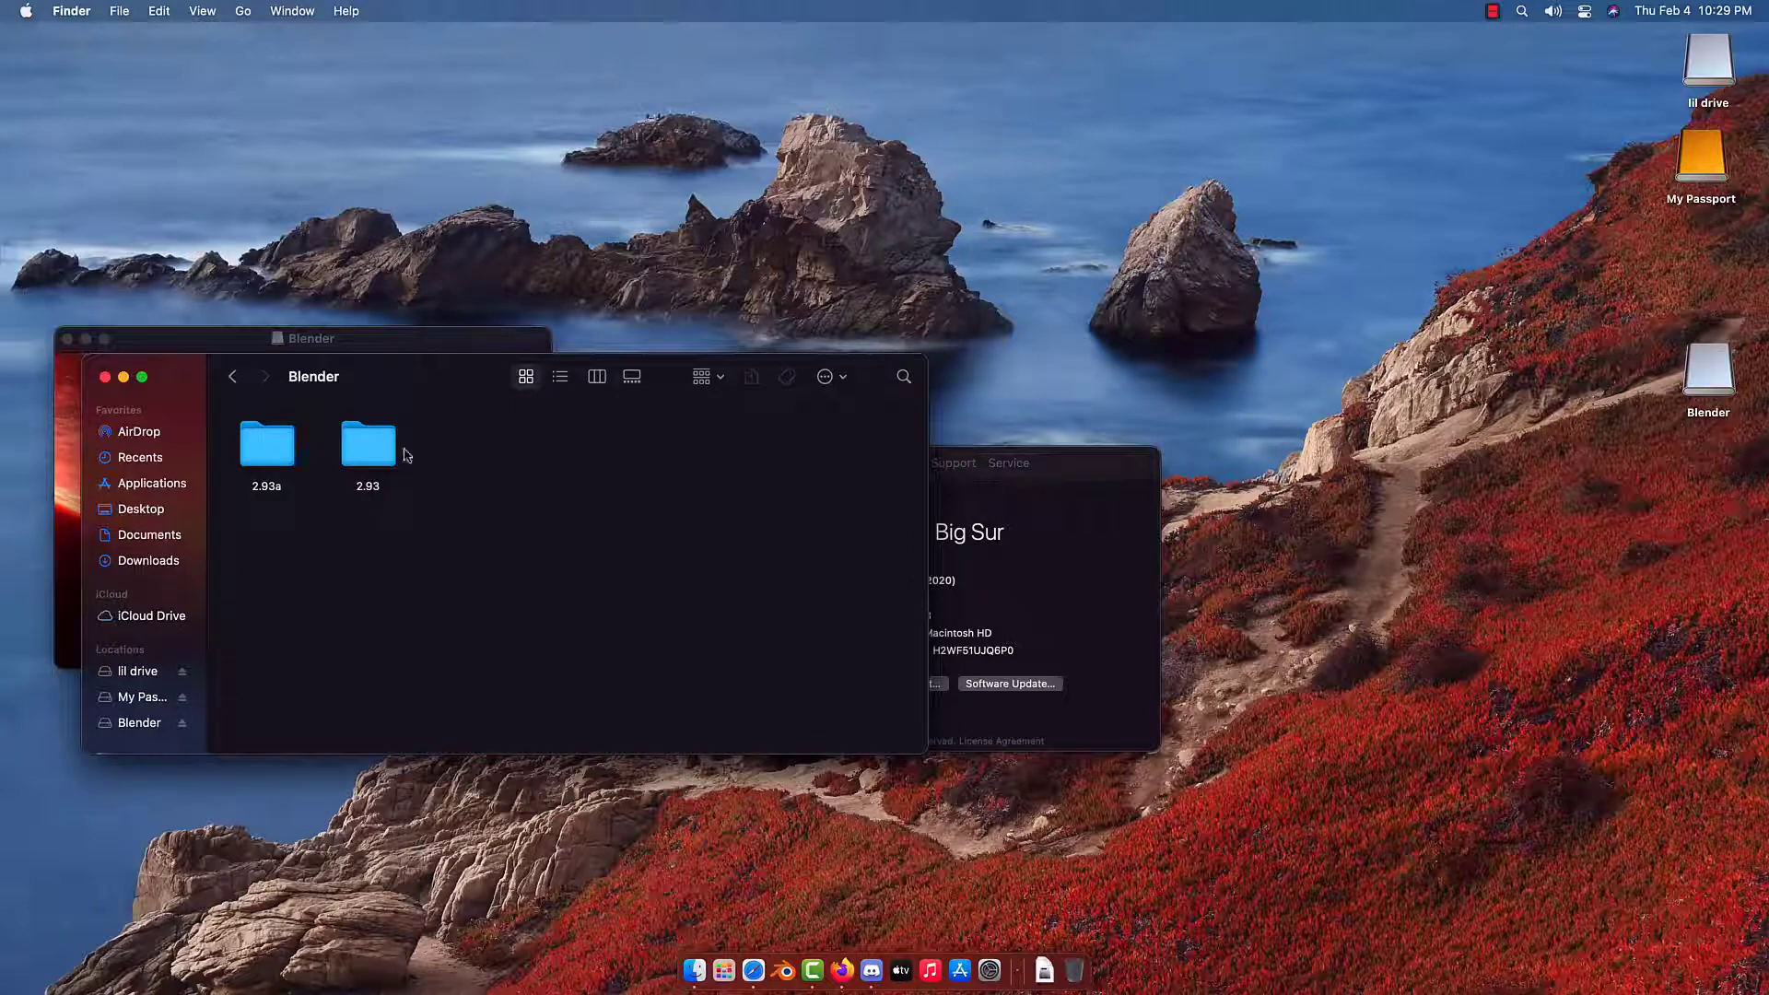
Rename the 2.93 folder to 2.93b.
click(391, 458)
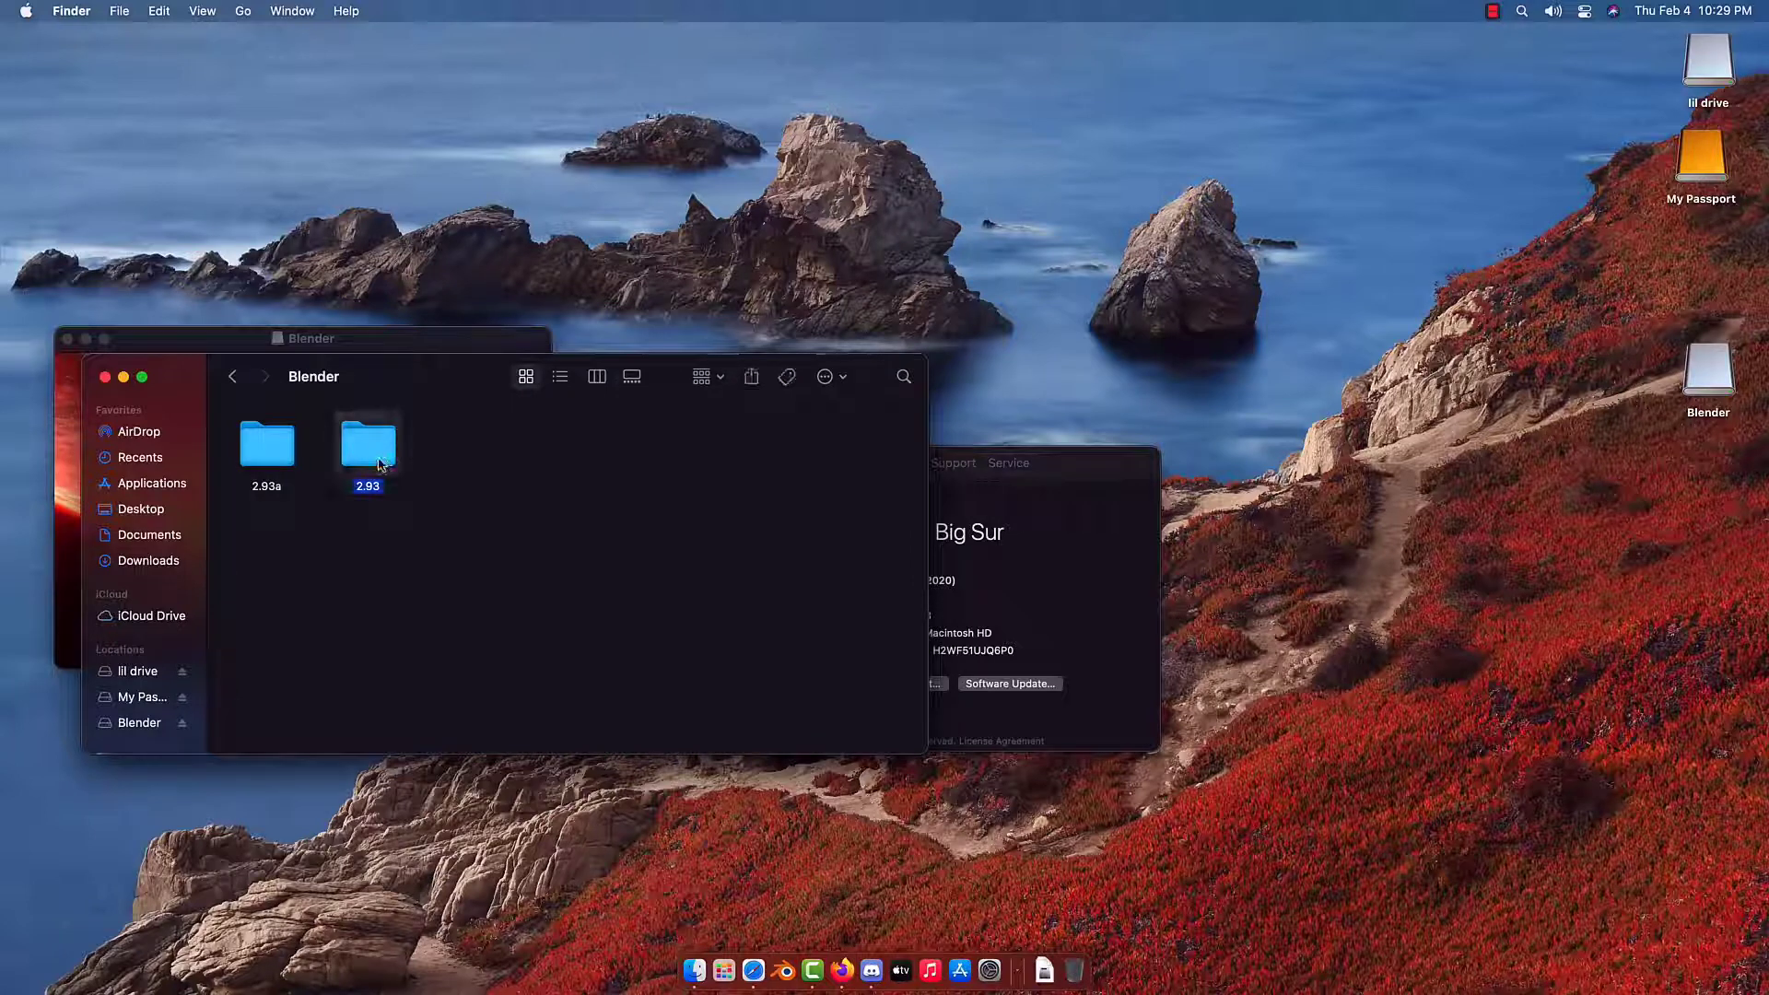
click(373, 488)
text(b)
key(Return)
click(481, 537)
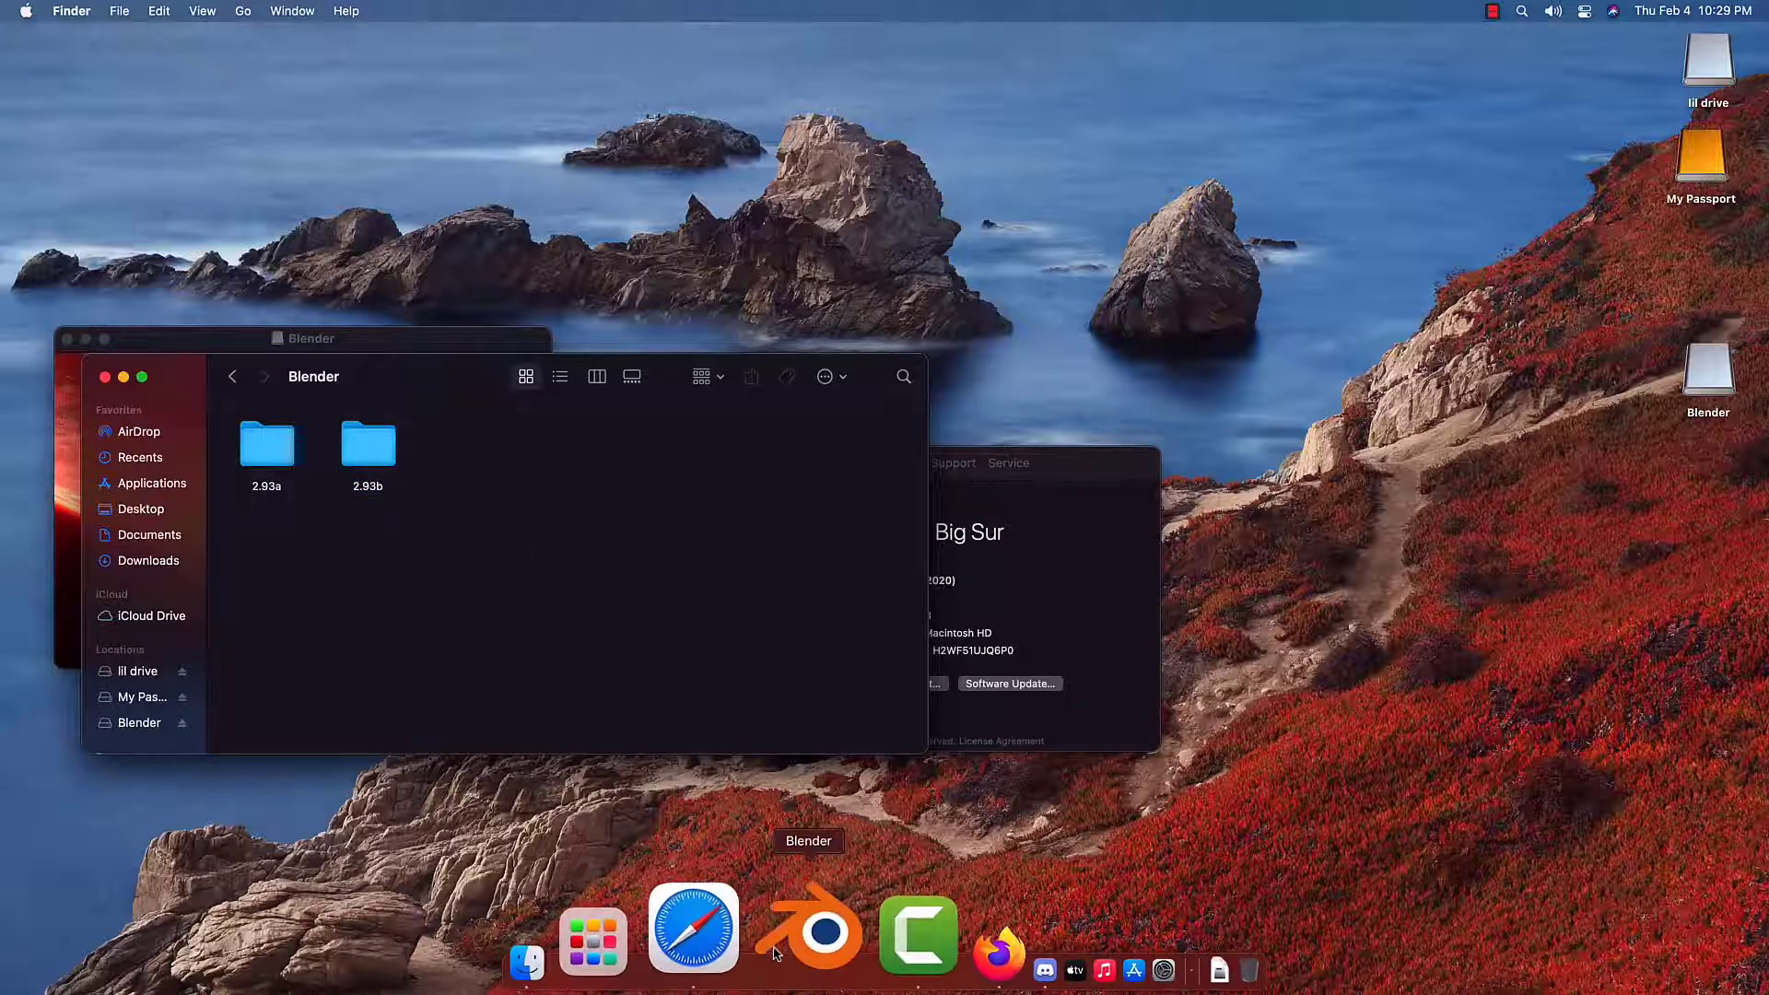
Launch Blender, allowing the downloaded app to open, and complete Quick Setup with the spacebar action set to Search.
click(818, 959)
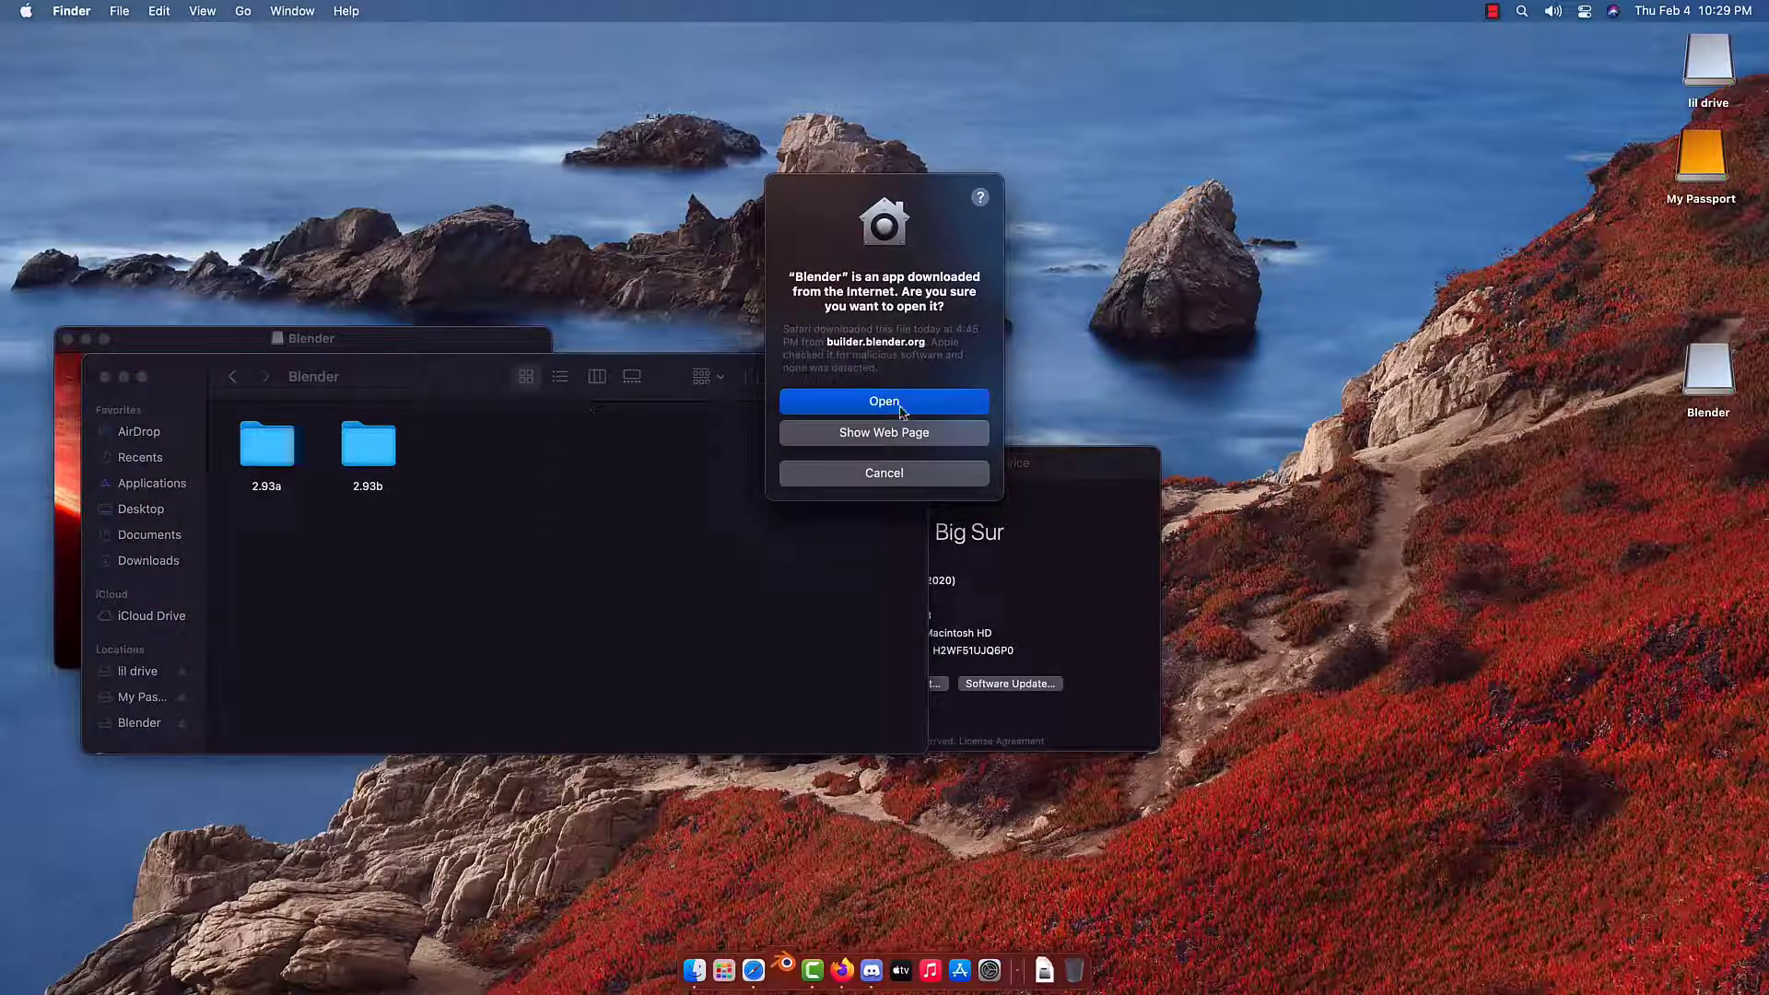
click(901, 406)
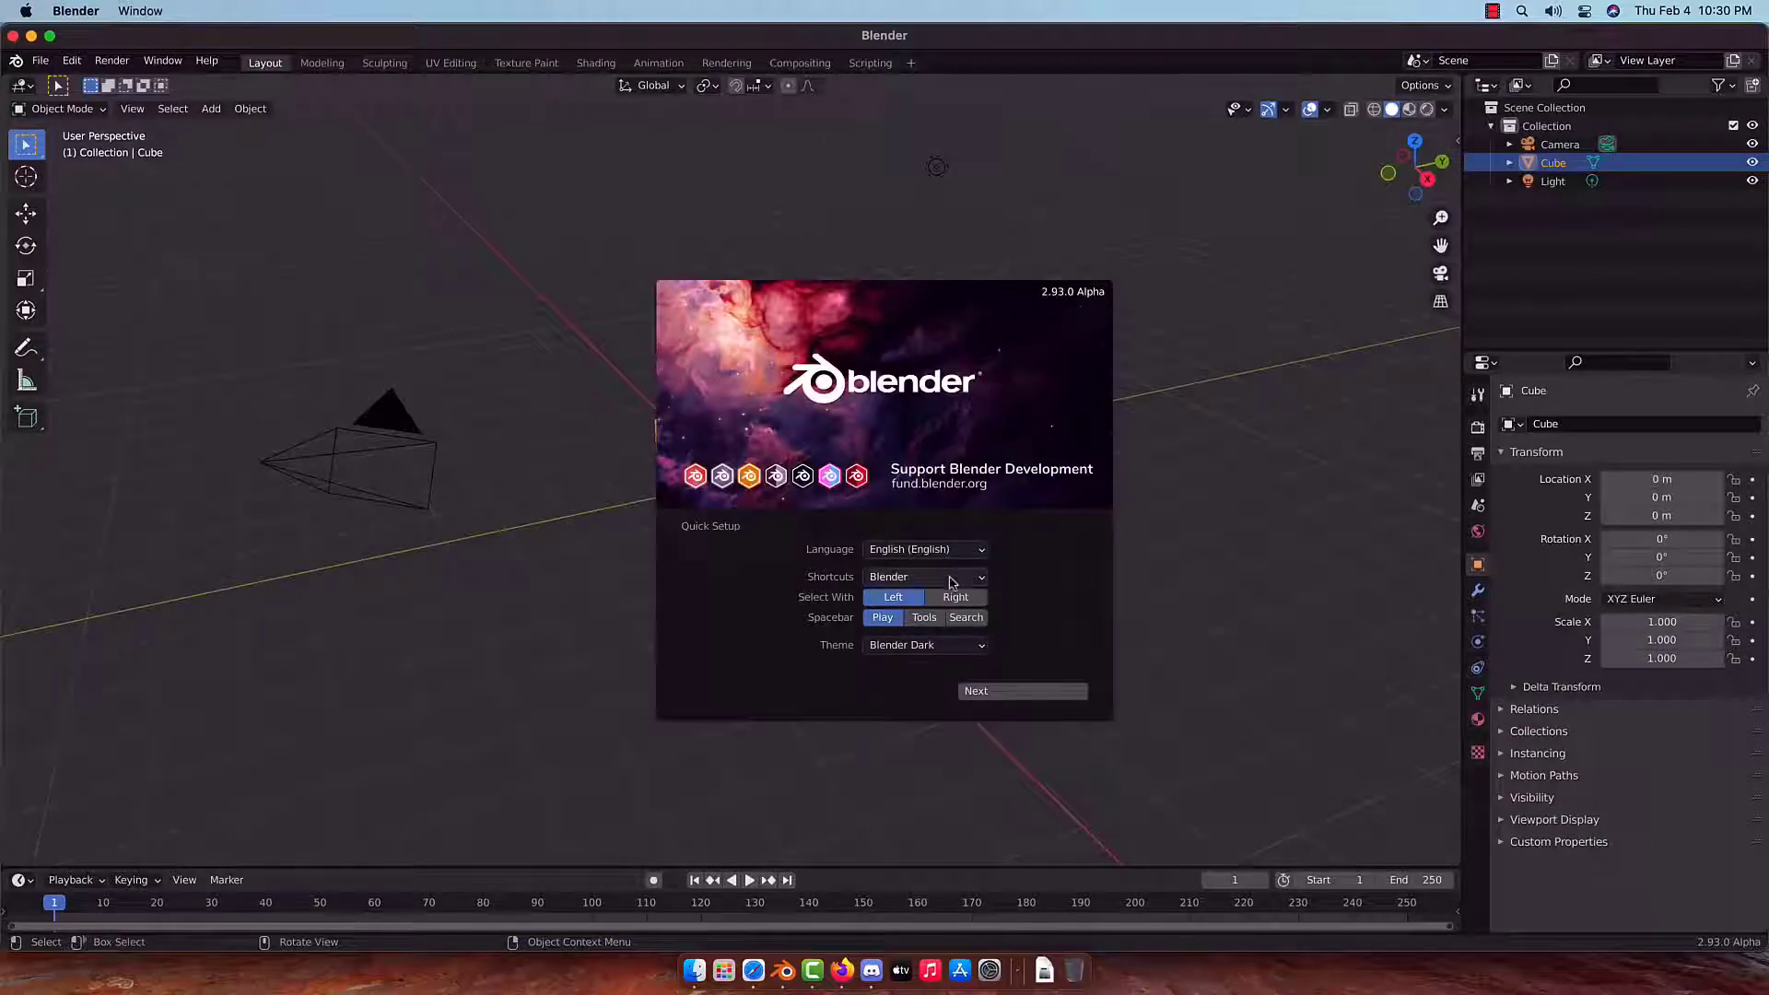
click(979, 622)
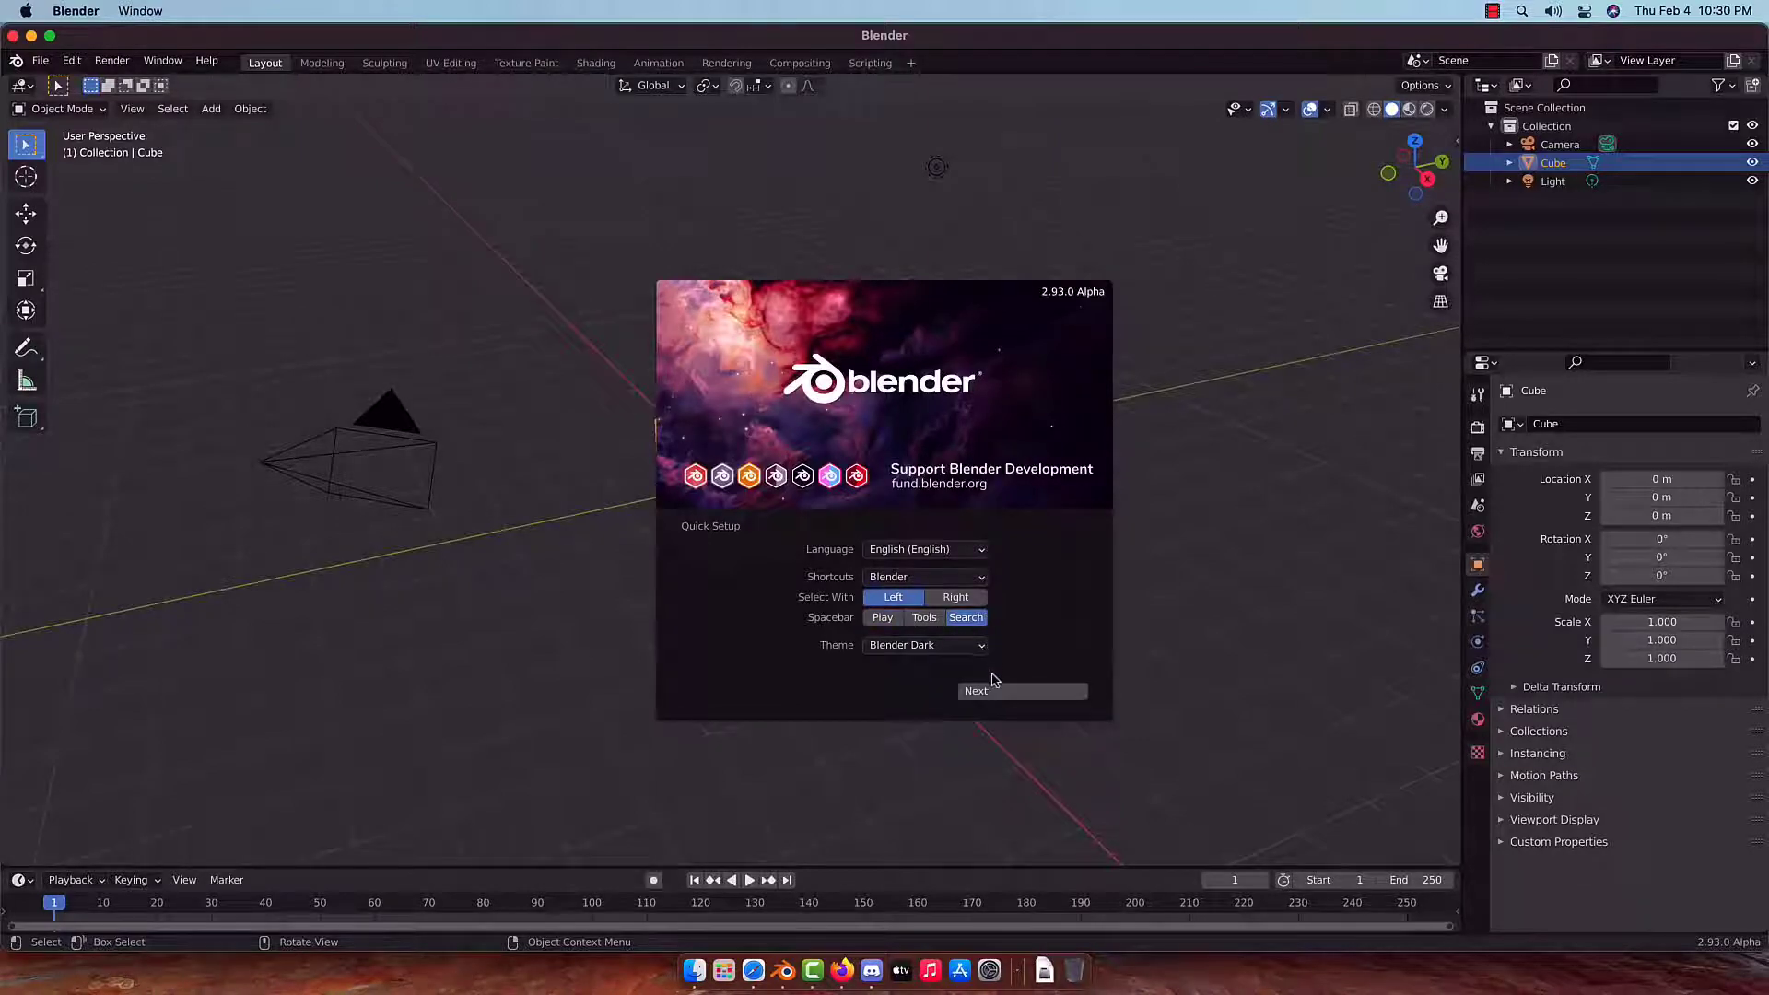
click(995, 691)
mouse_move(2, 2)
click(167, 84)
click(97, 64)
Install the add-on "(2.8) HOps 00987_Francium_4.zip" from the lil drive volume and enable Hard Ops 9.
click(74, 61)
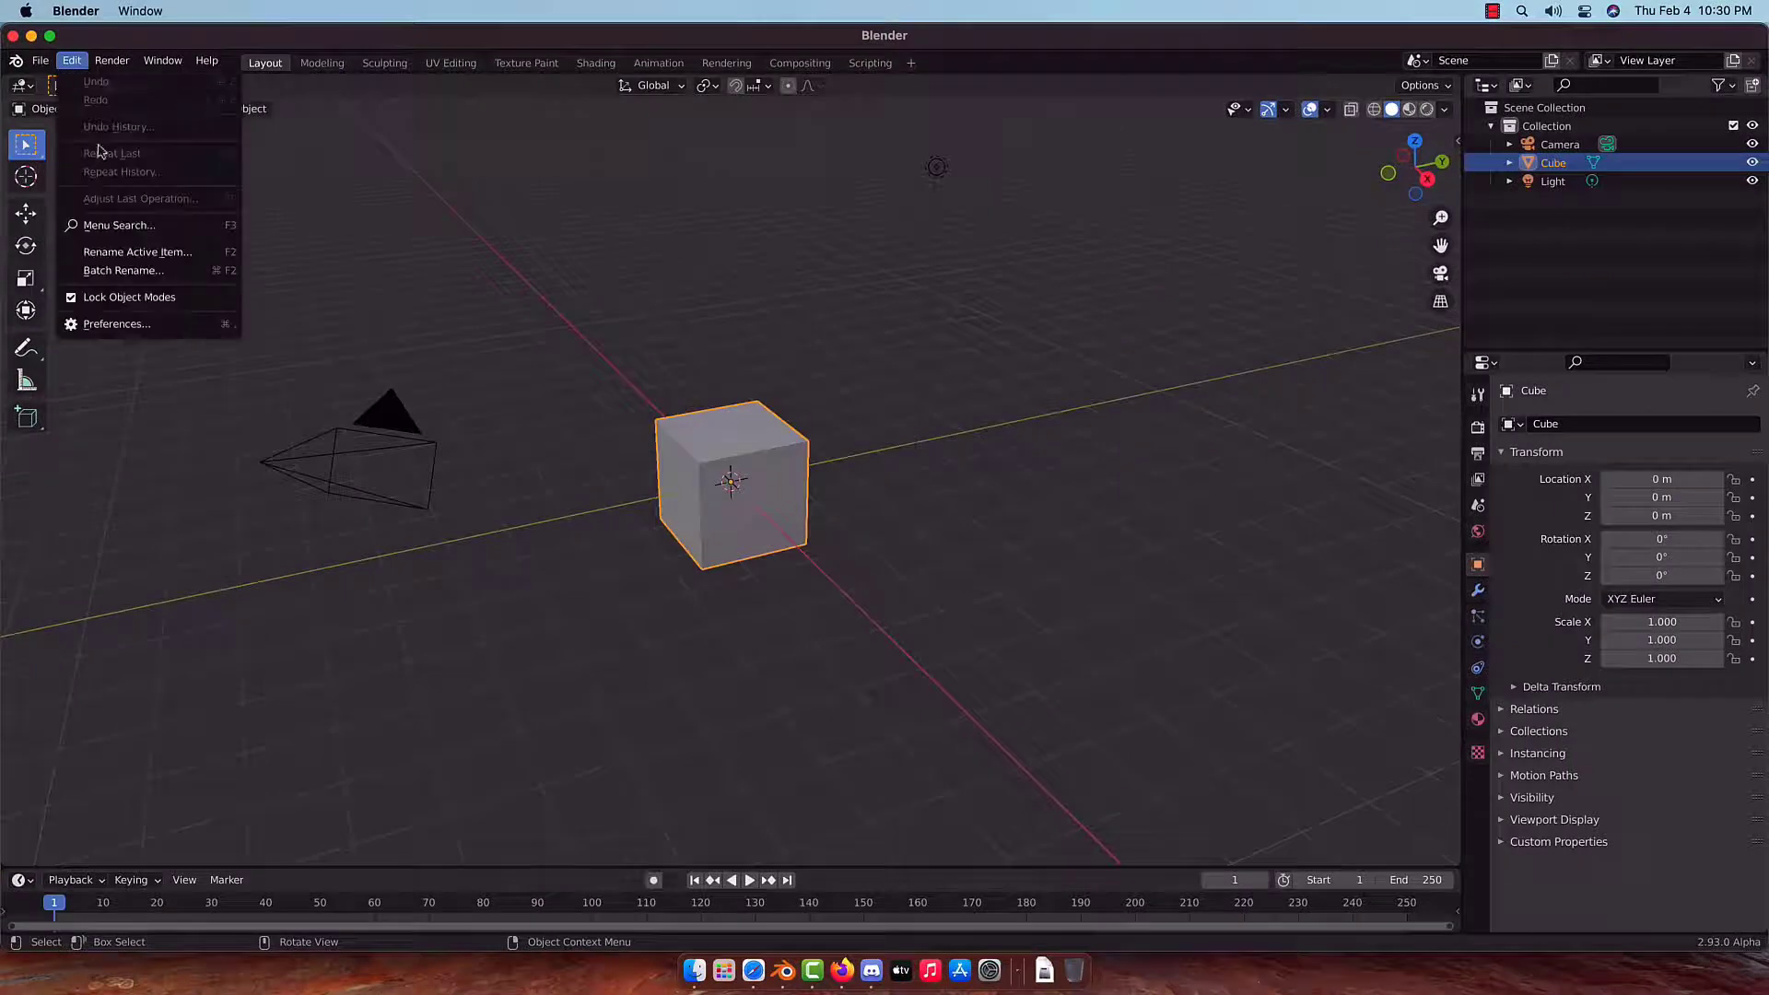
click(125, 325)
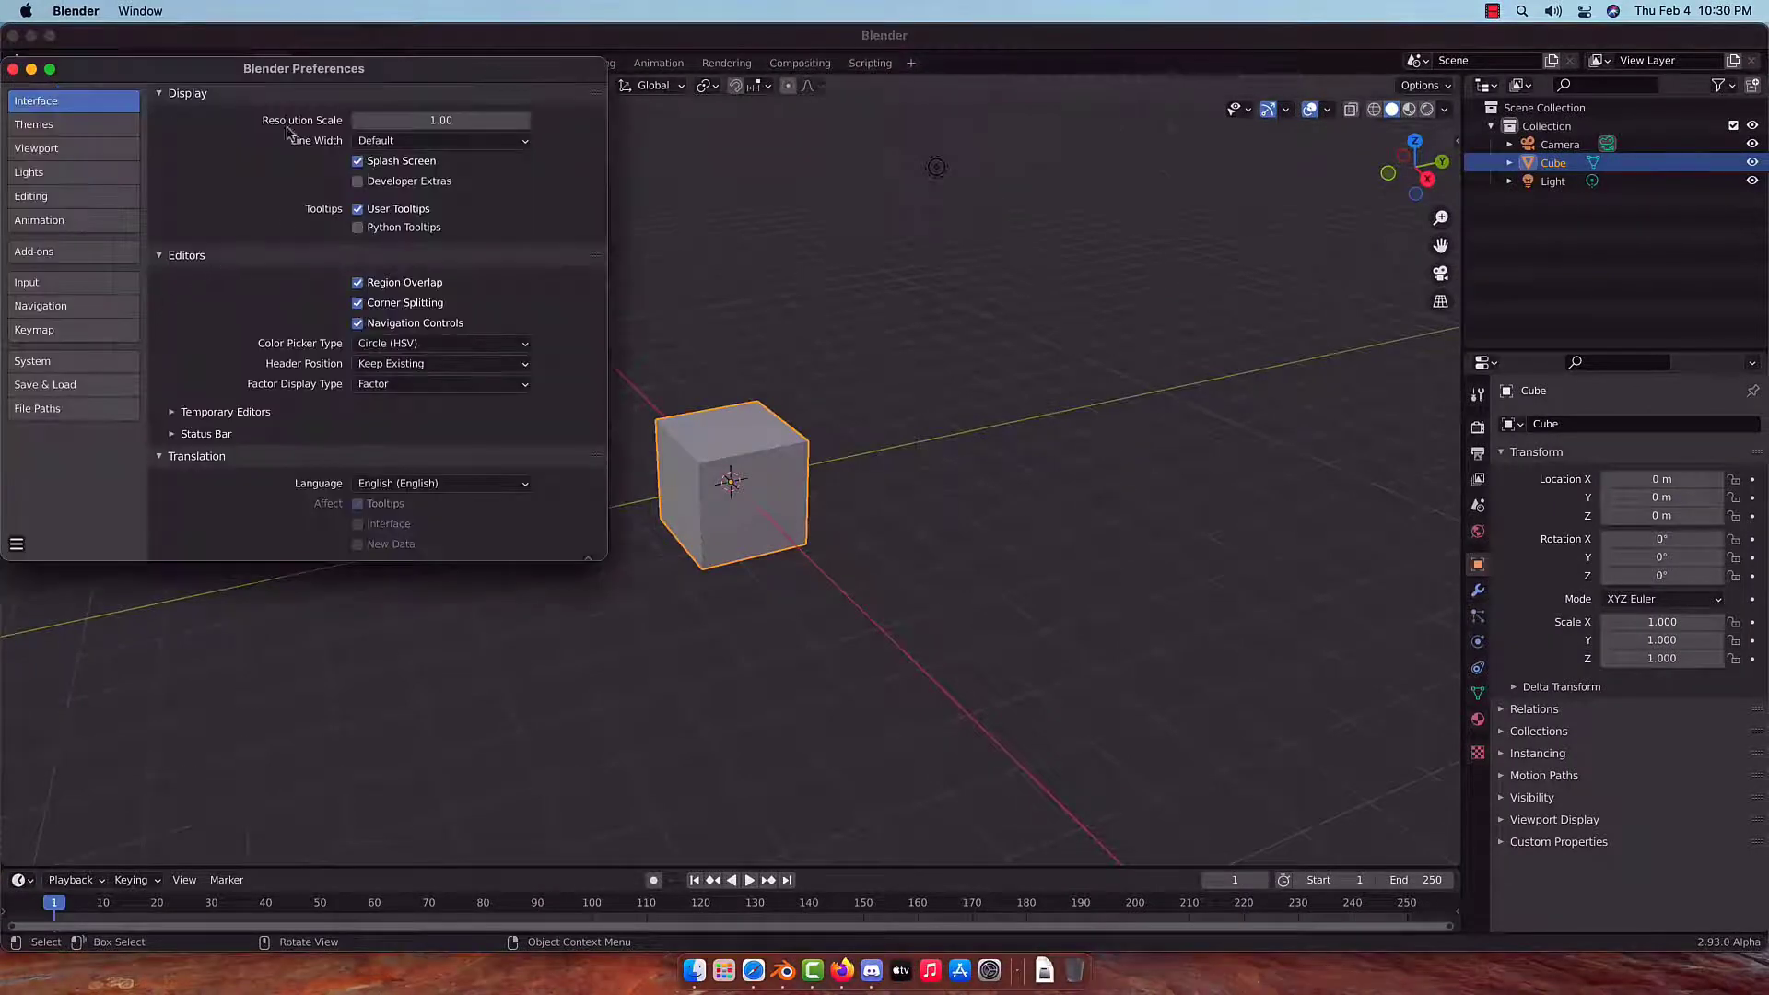
click(75, 251)
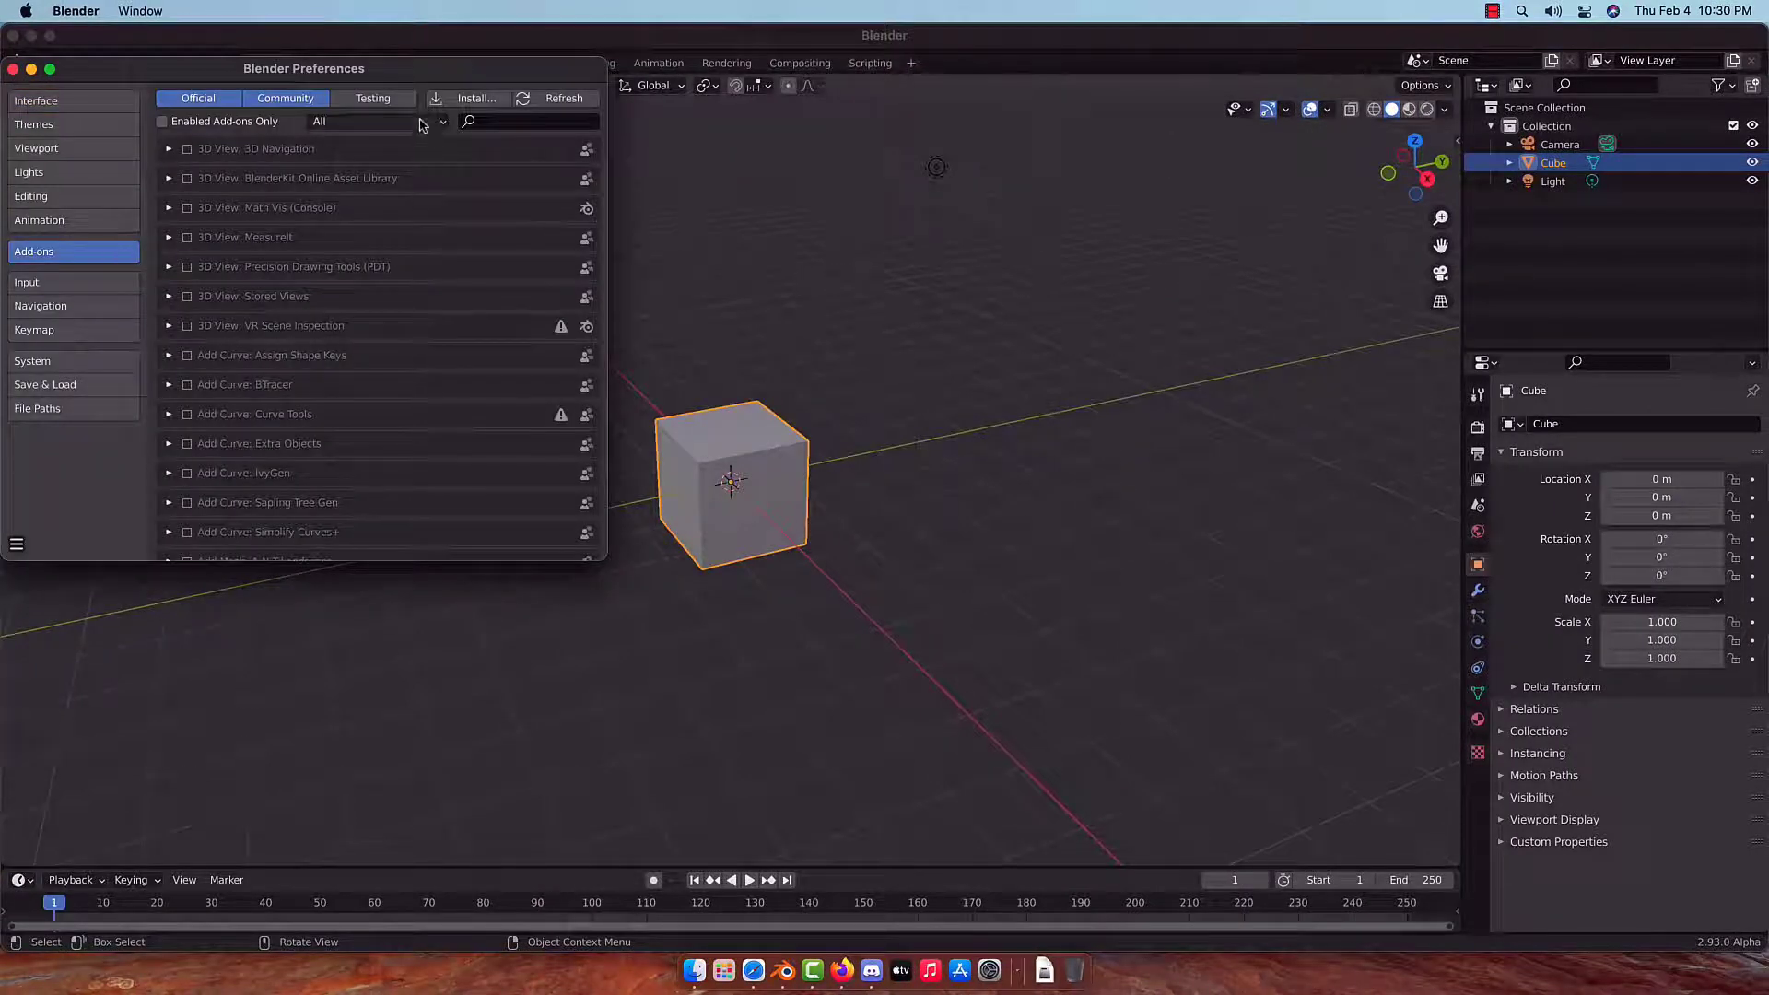
click(452, 99)
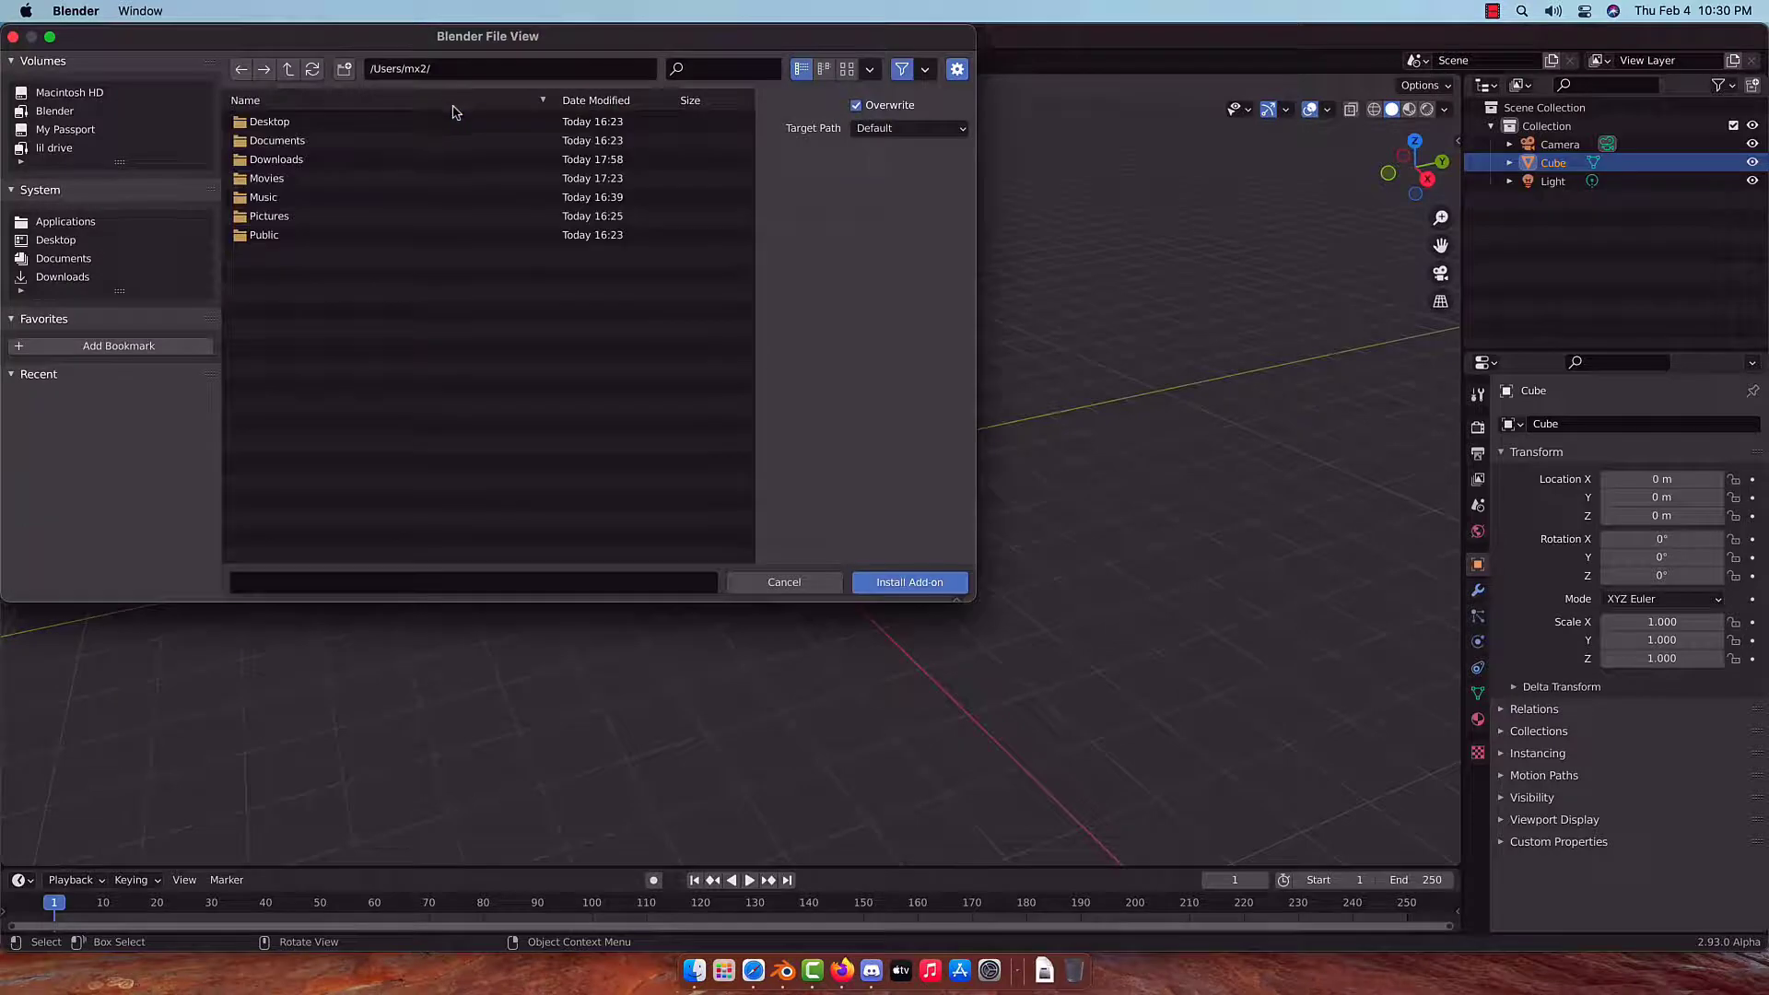
click(53, 147)
click(365, 140)
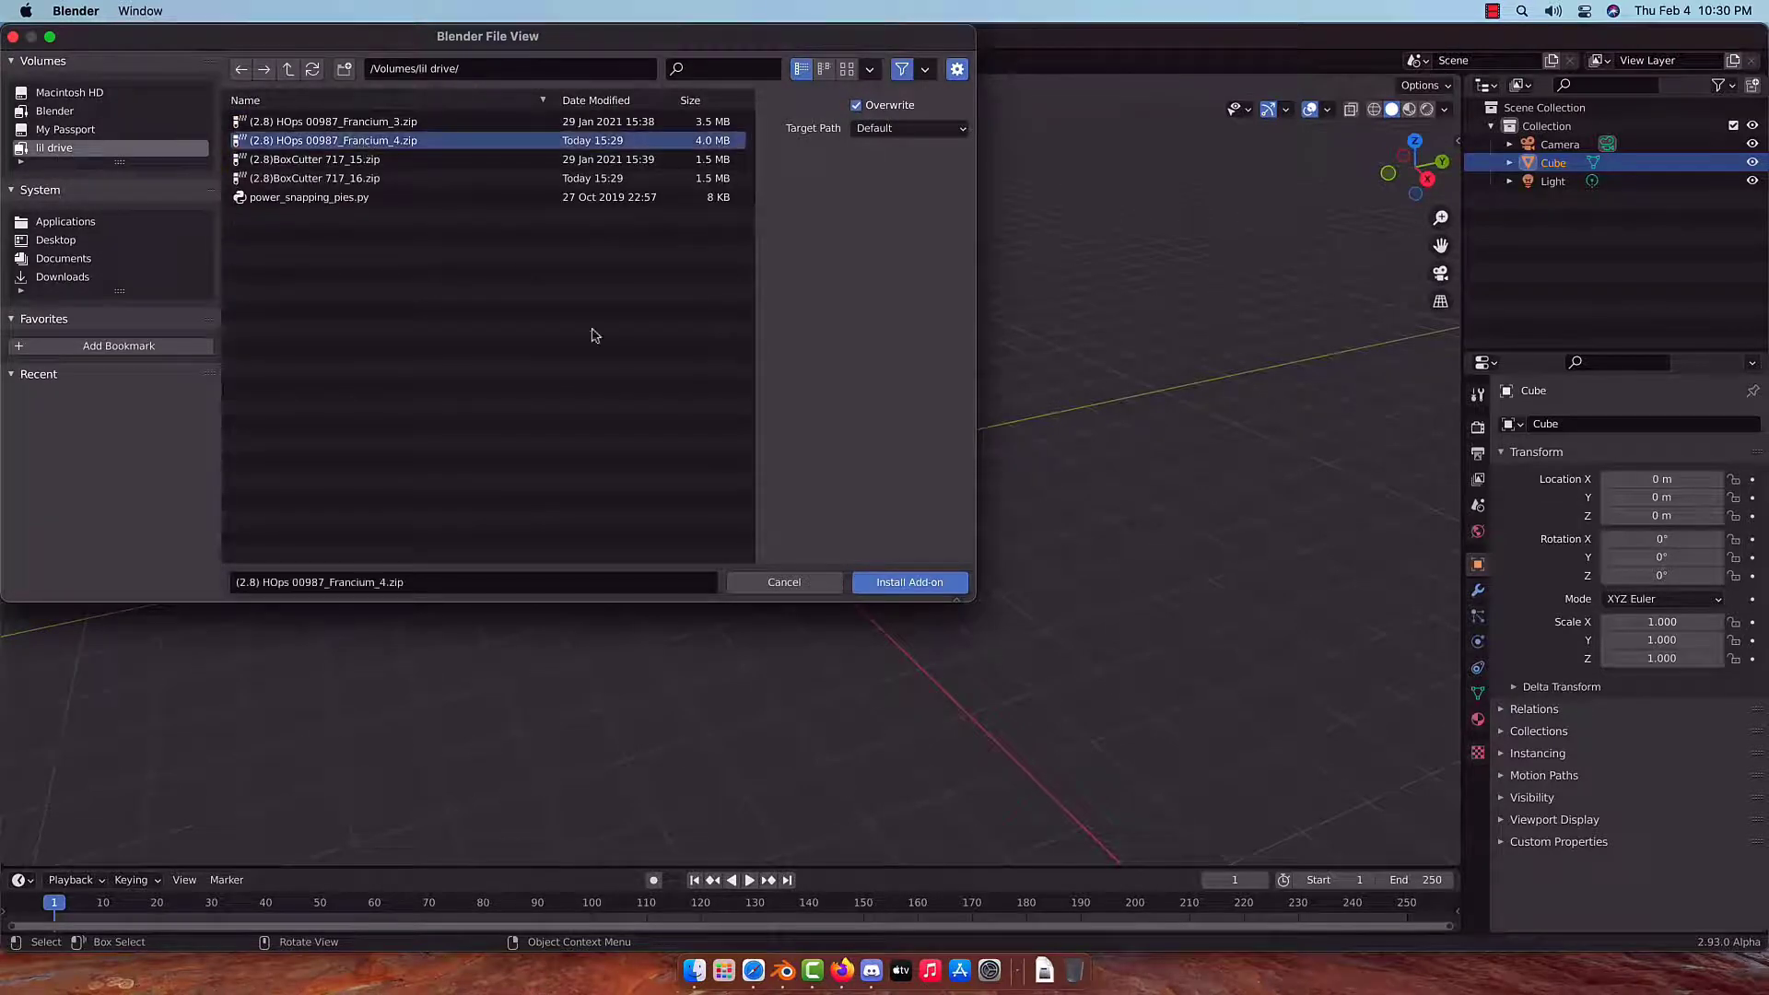
click(912, 583)
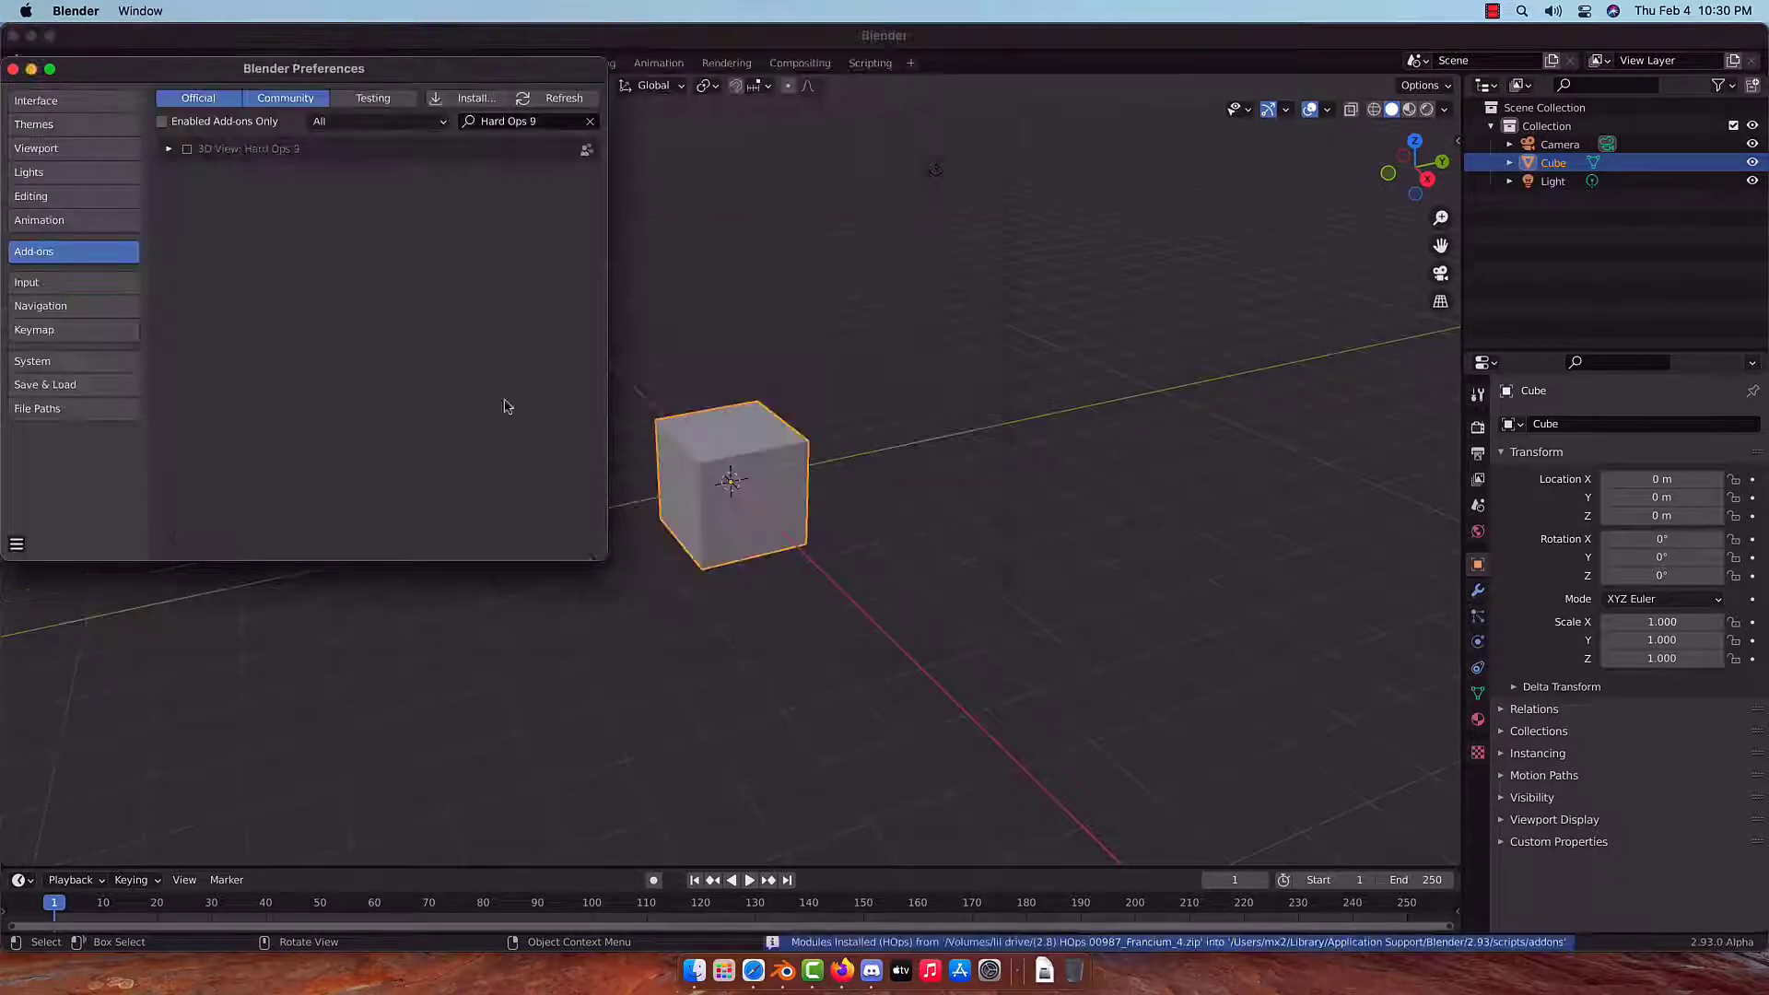
click(187, 149)
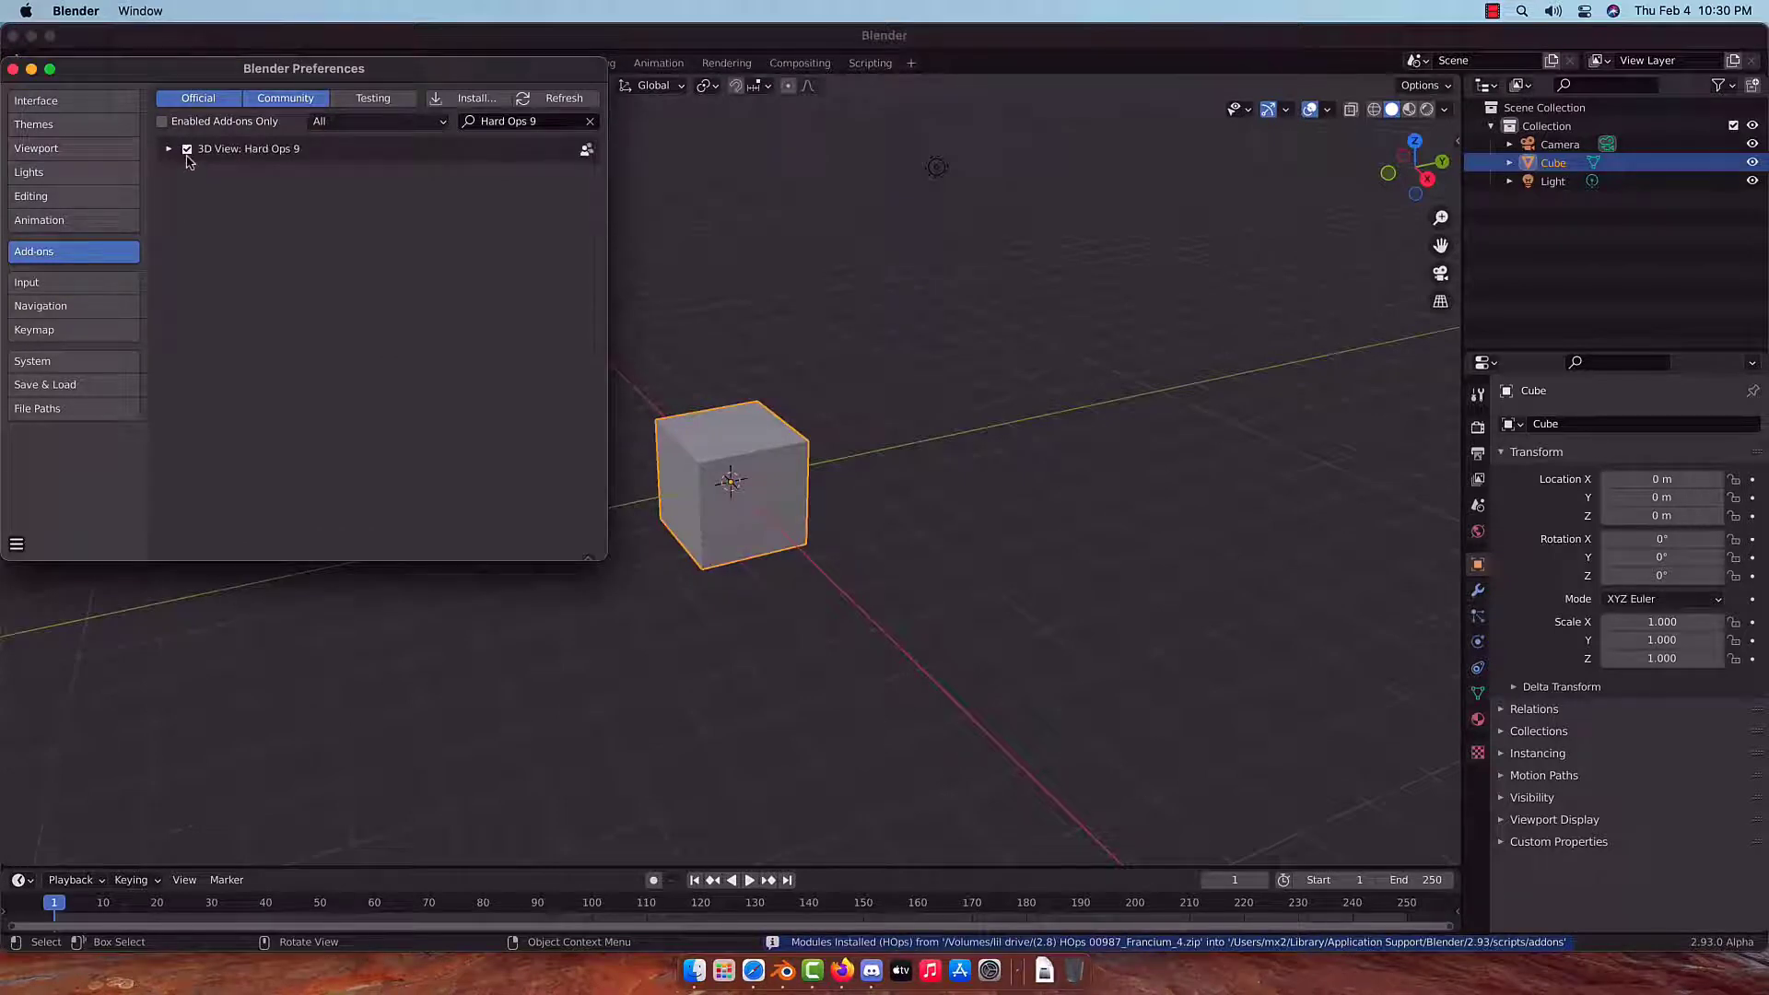
Install the add-on "(2.8)BoxCutter 717_16.zip" from the same volume and enable BoxCutter.
click(479, 97)
click(341, 177)
double_click(328, 178)
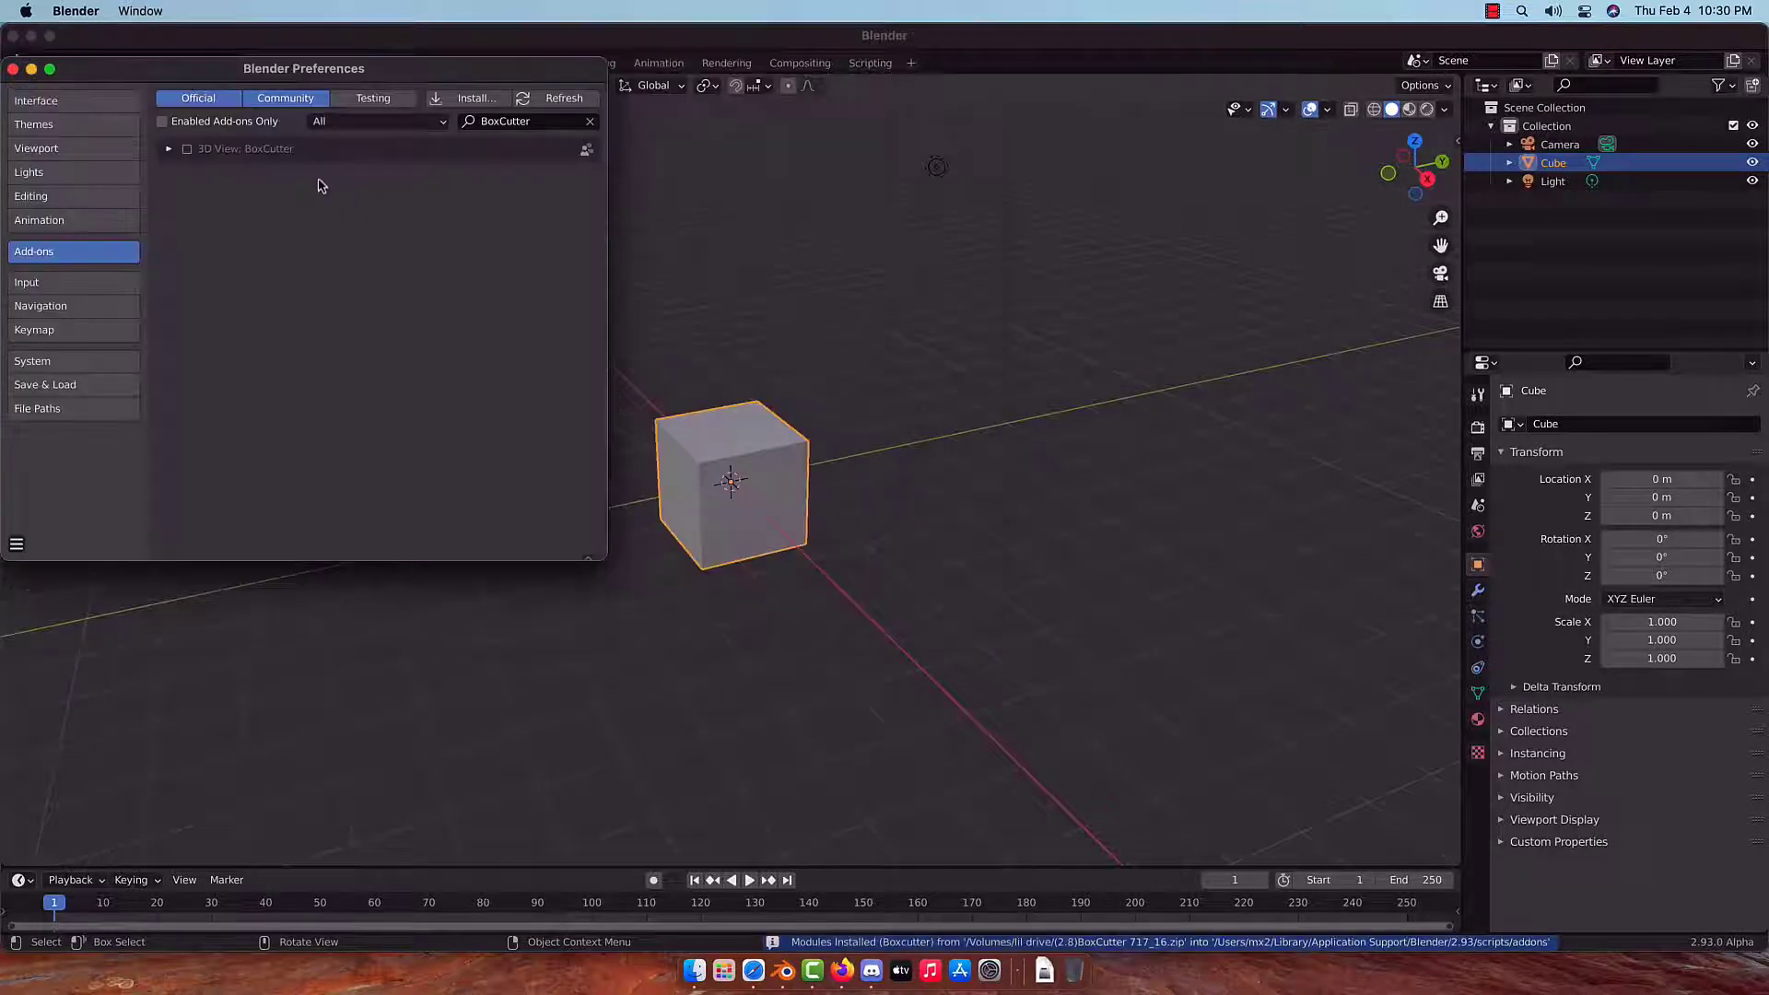
click(187, 149)
Install the add-on power_snapping_pies.py and enable Snapping Pies 2.8.
click(443, 103)
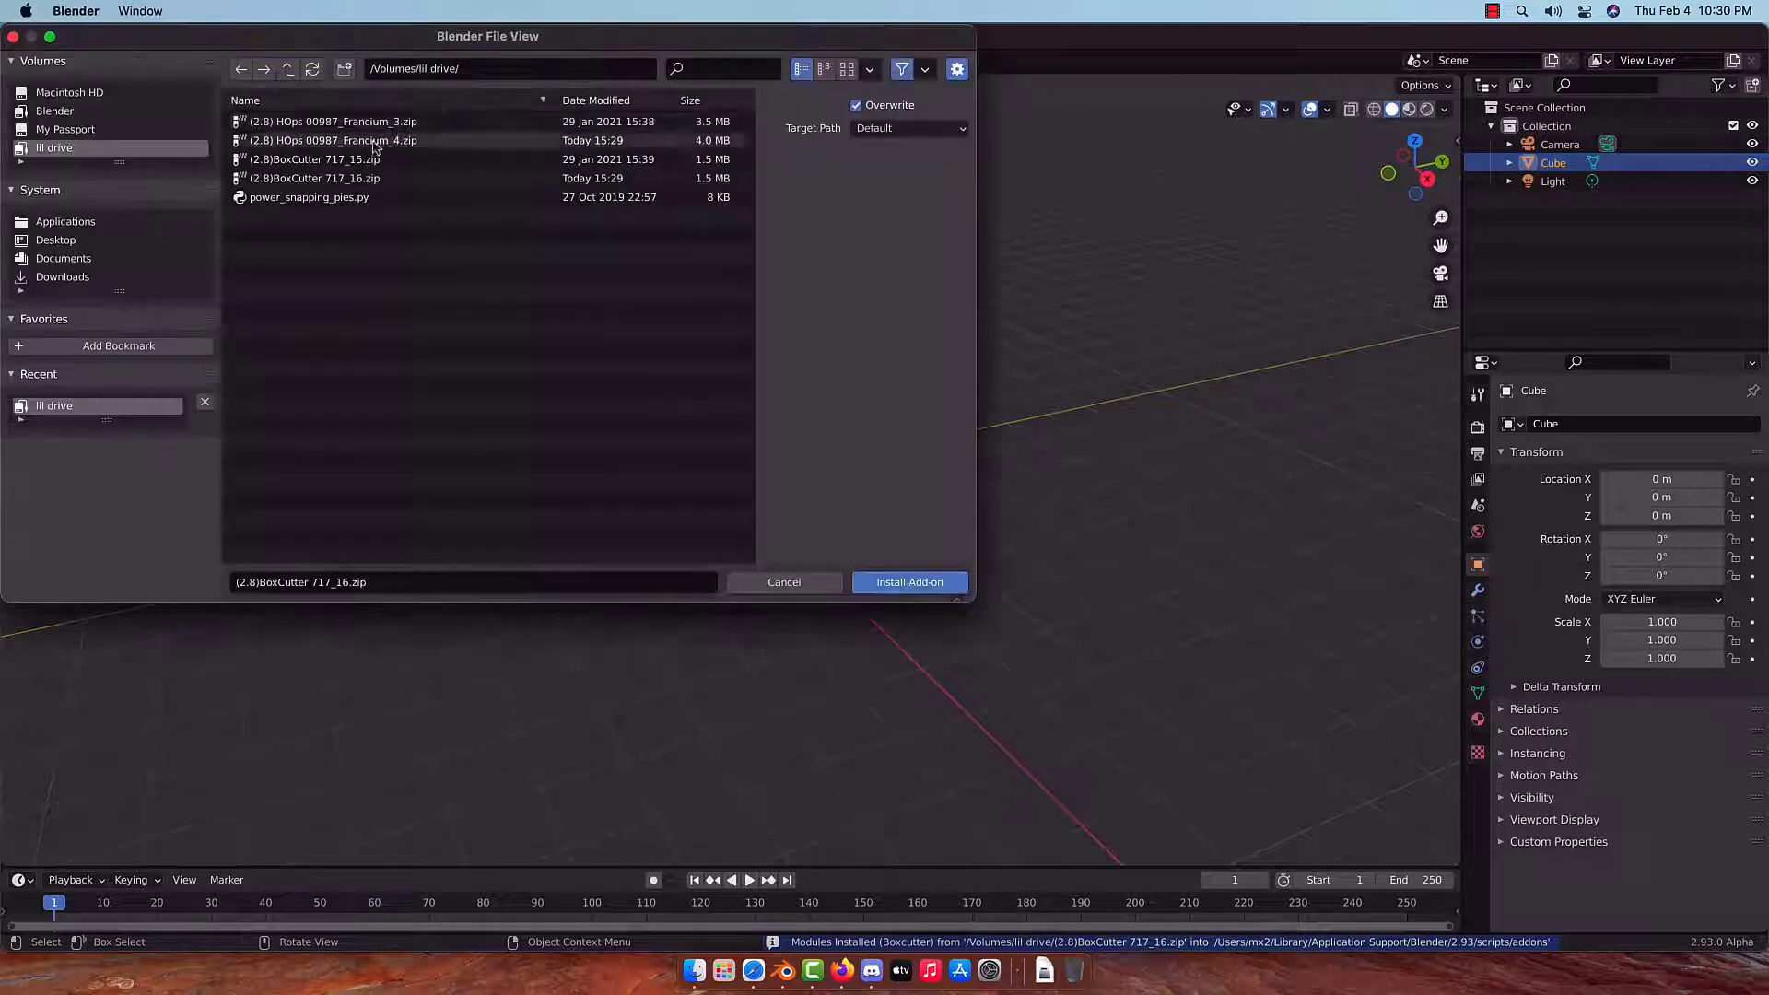
double_click(318, 196)
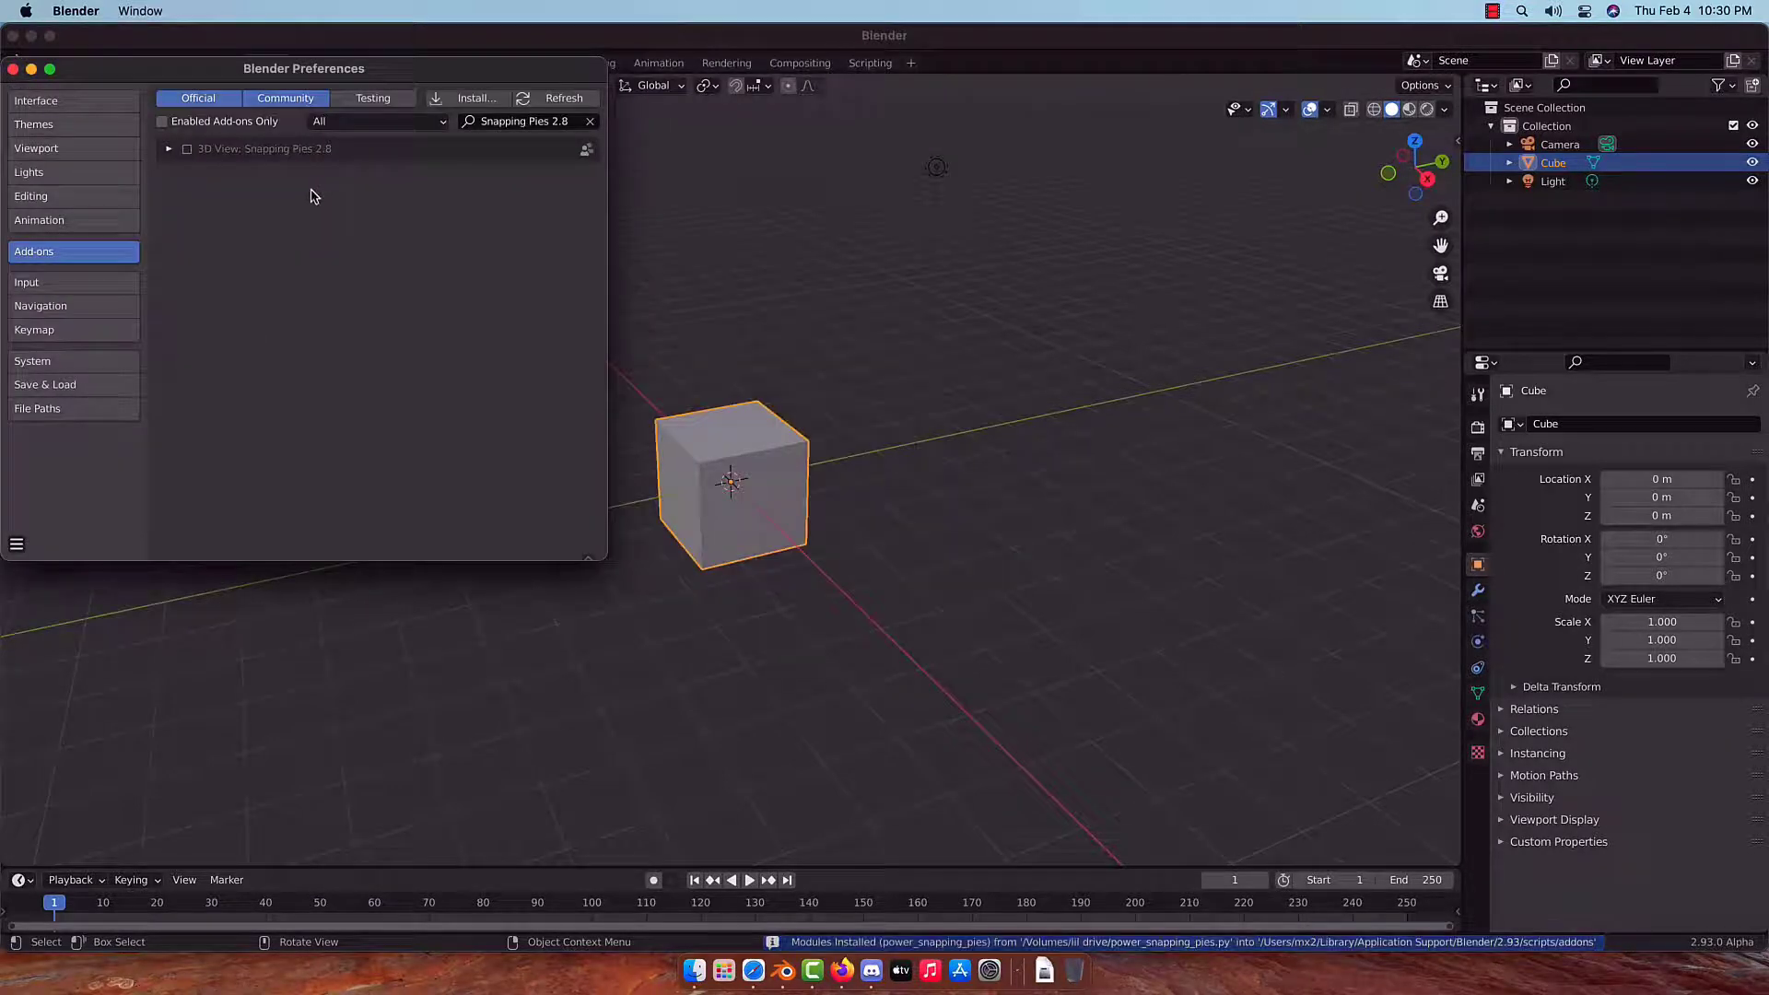
click(189, 151)
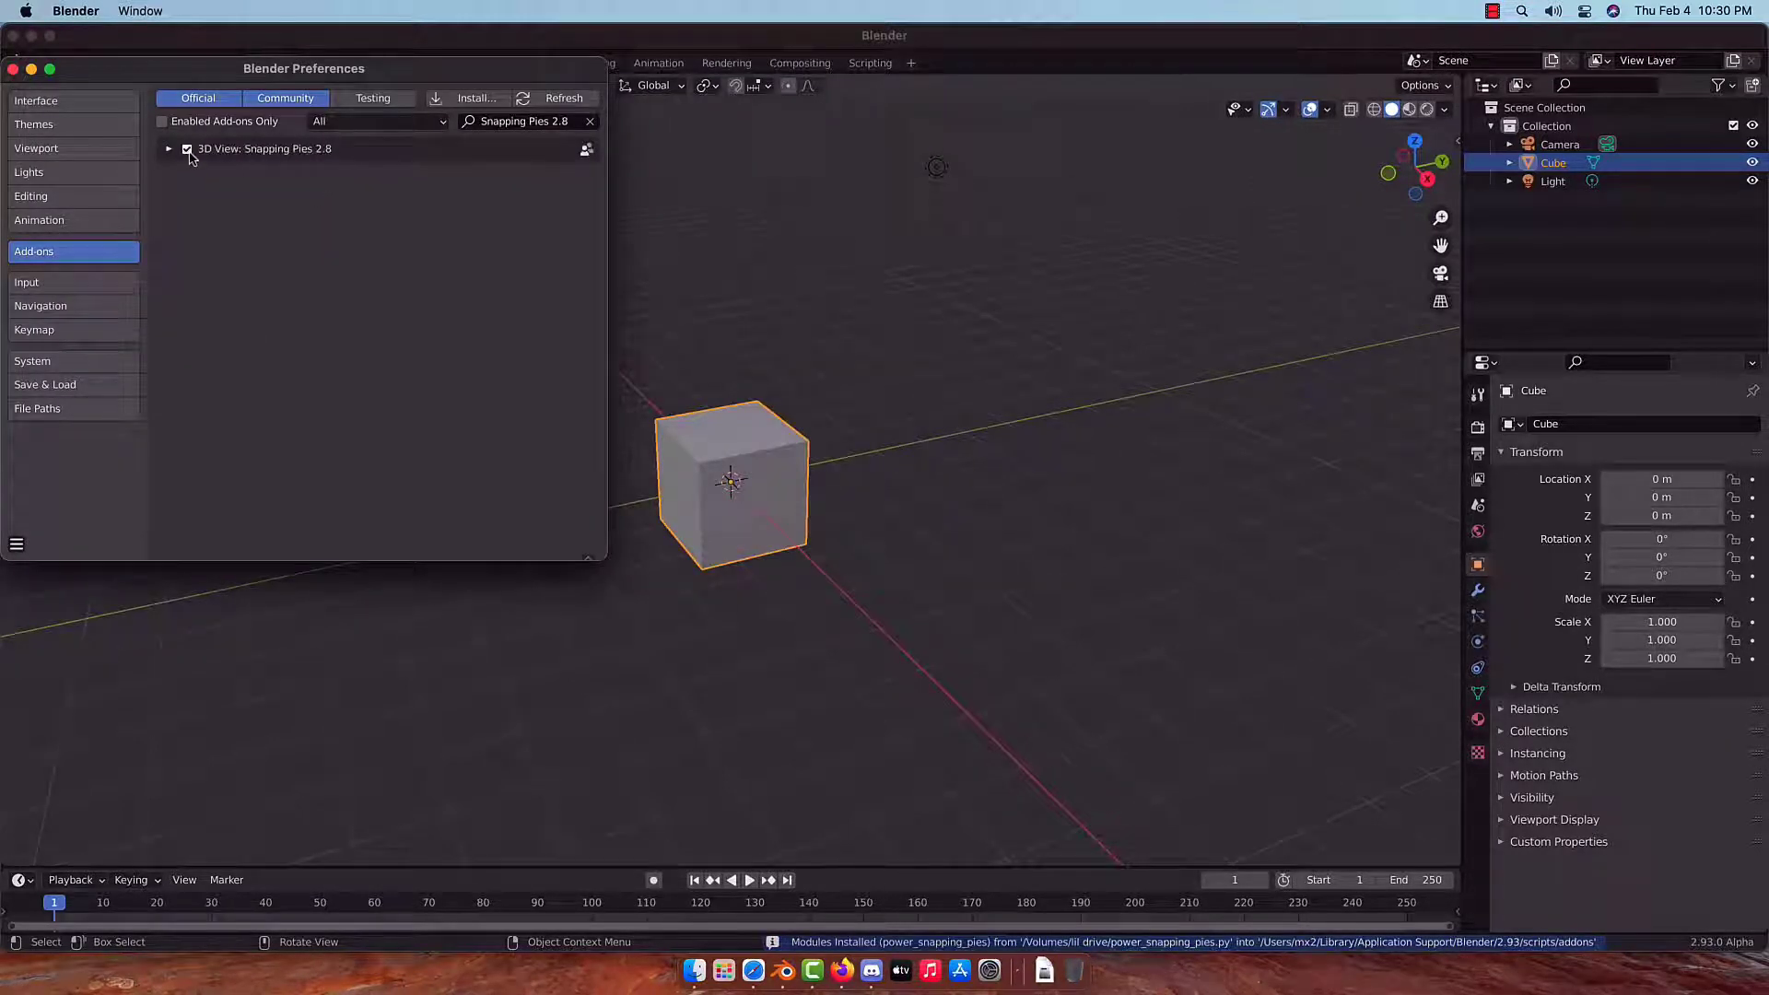
In the Save & Load preferences, enable Auto Run Python Scripts and turn off Save Prompt and Load UI.
click(98, 288)
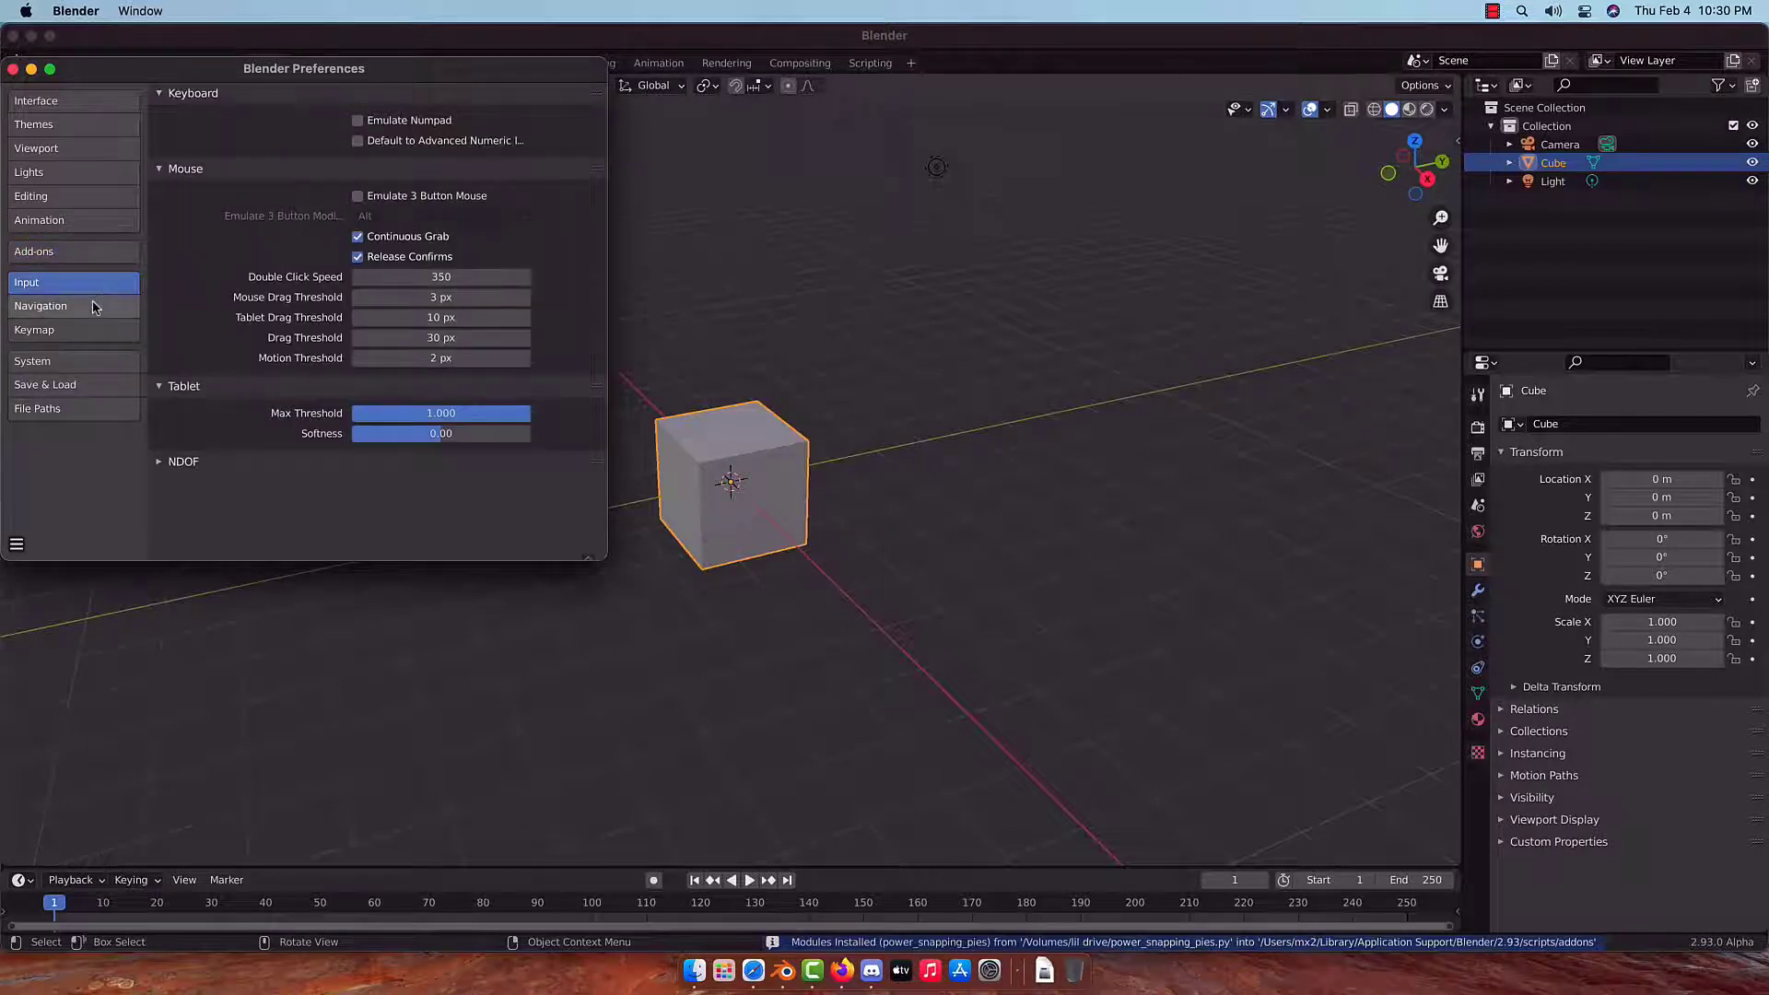
click(96, 307)
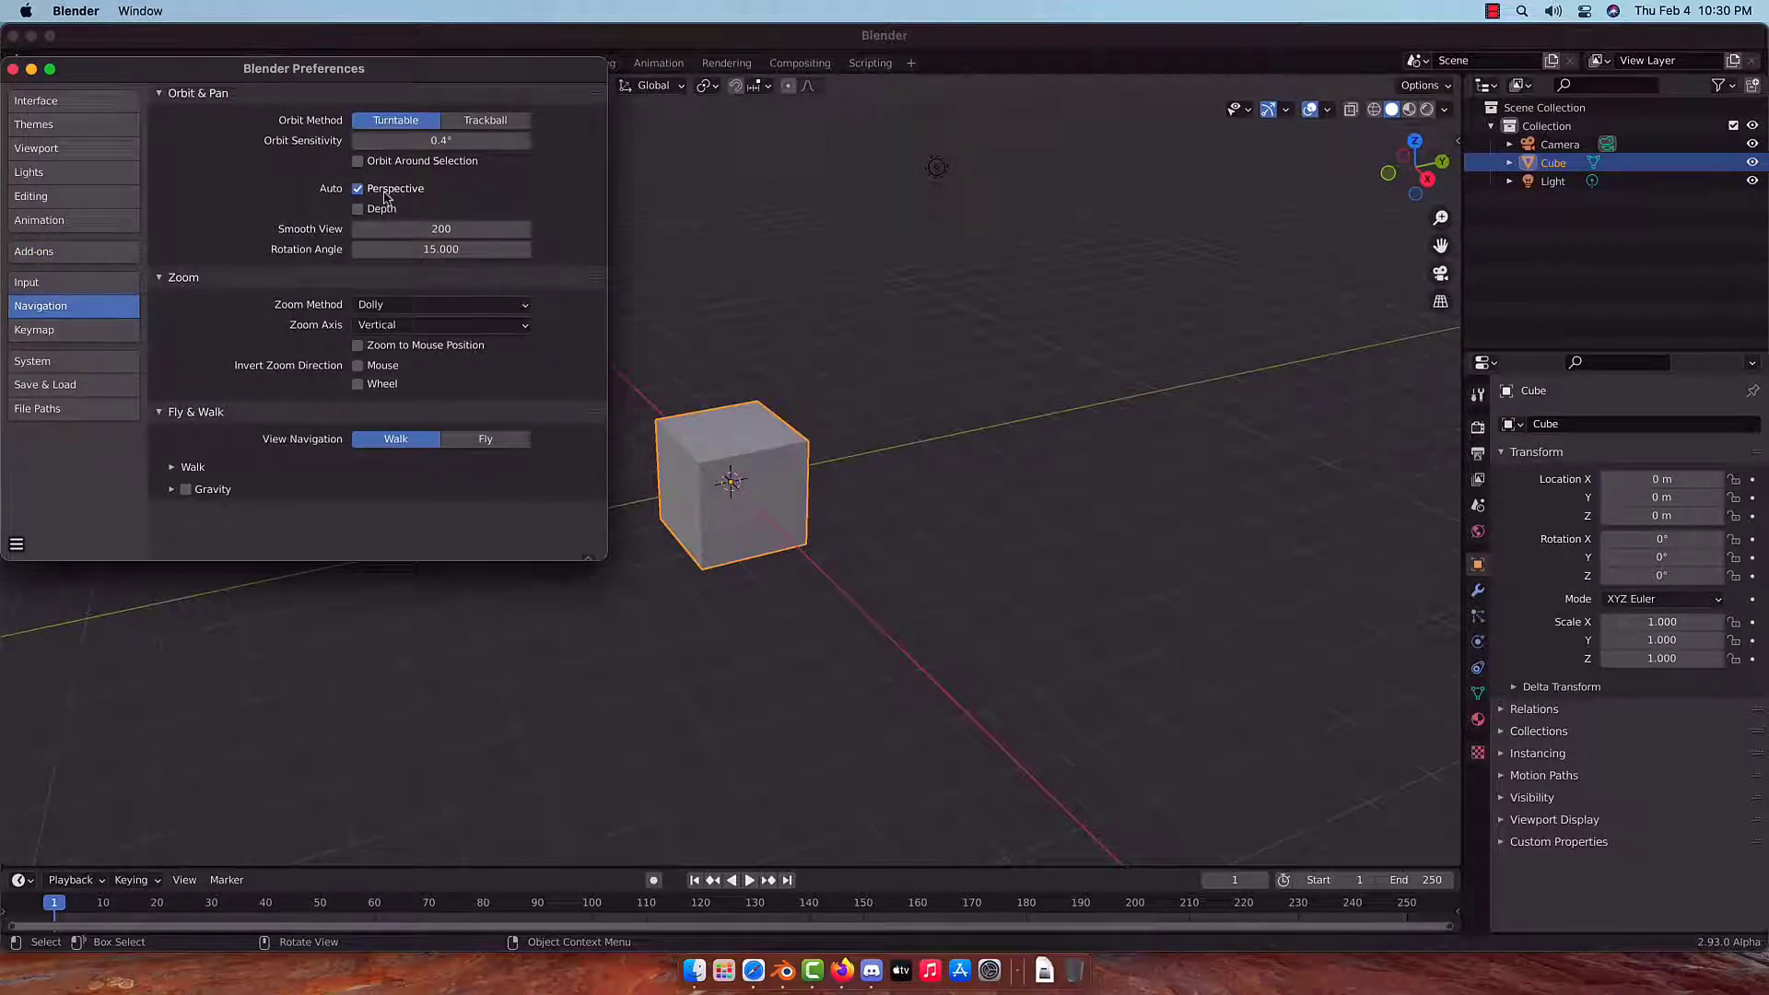
click(73, 330)
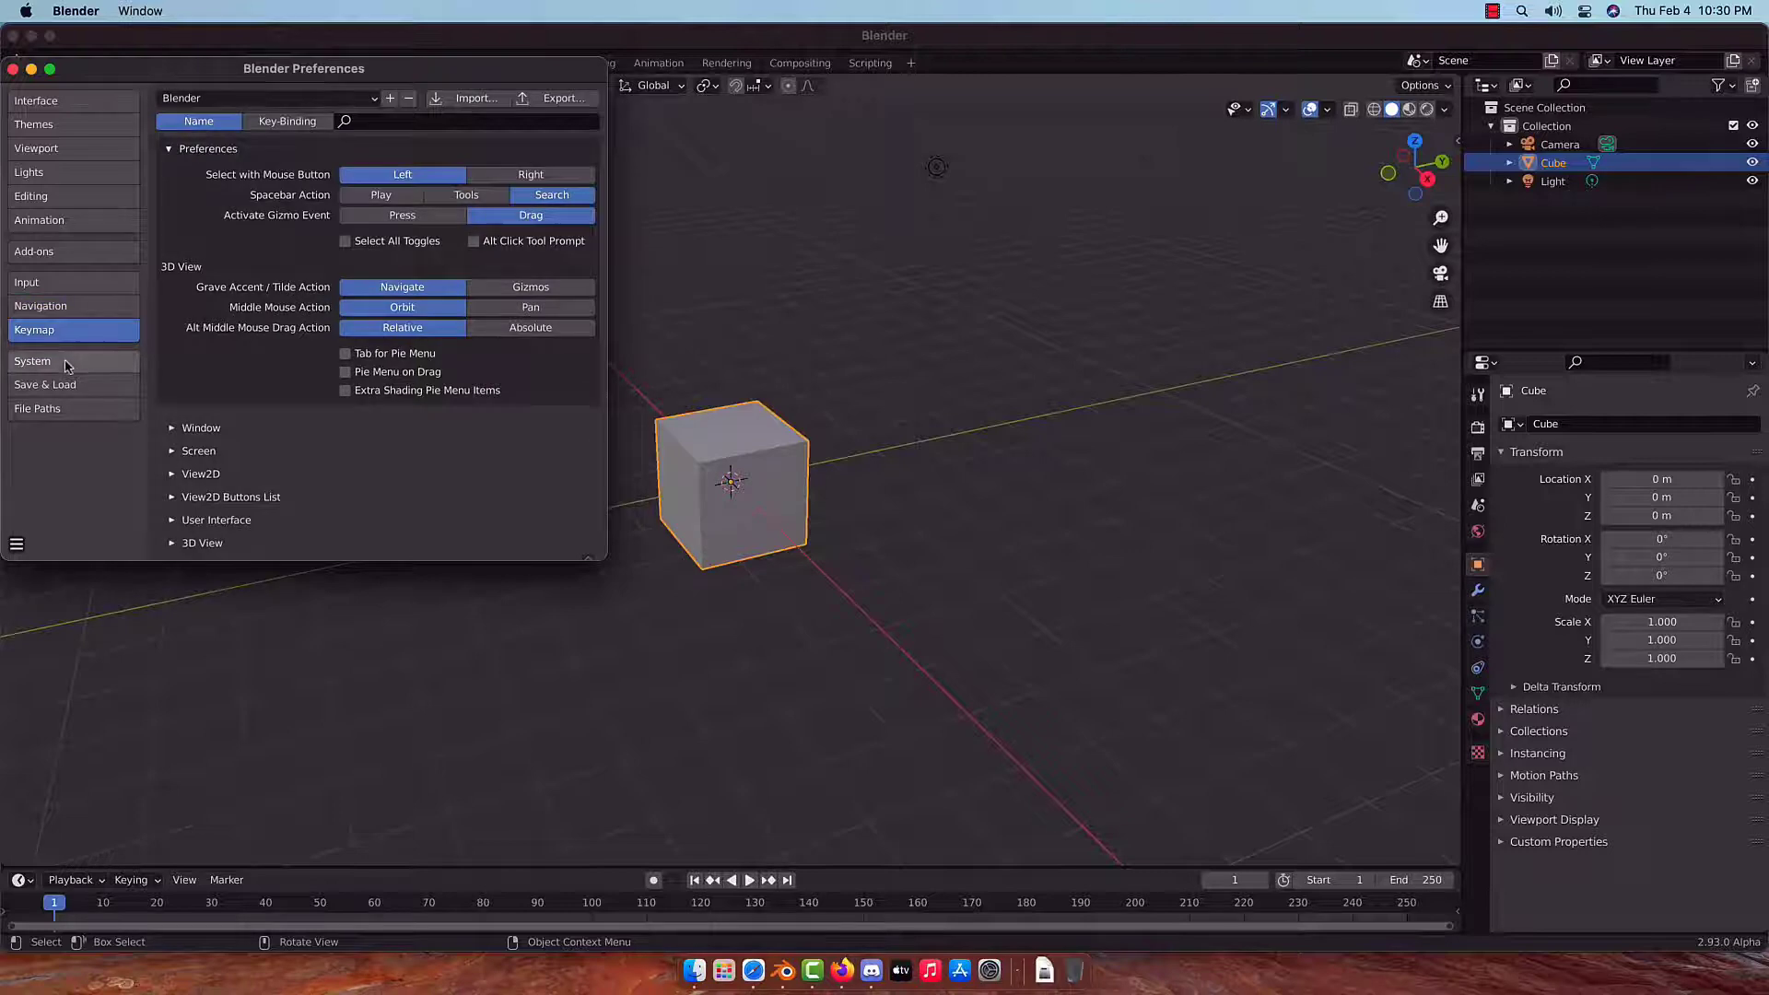
click(66, 363)
click(66, 384)
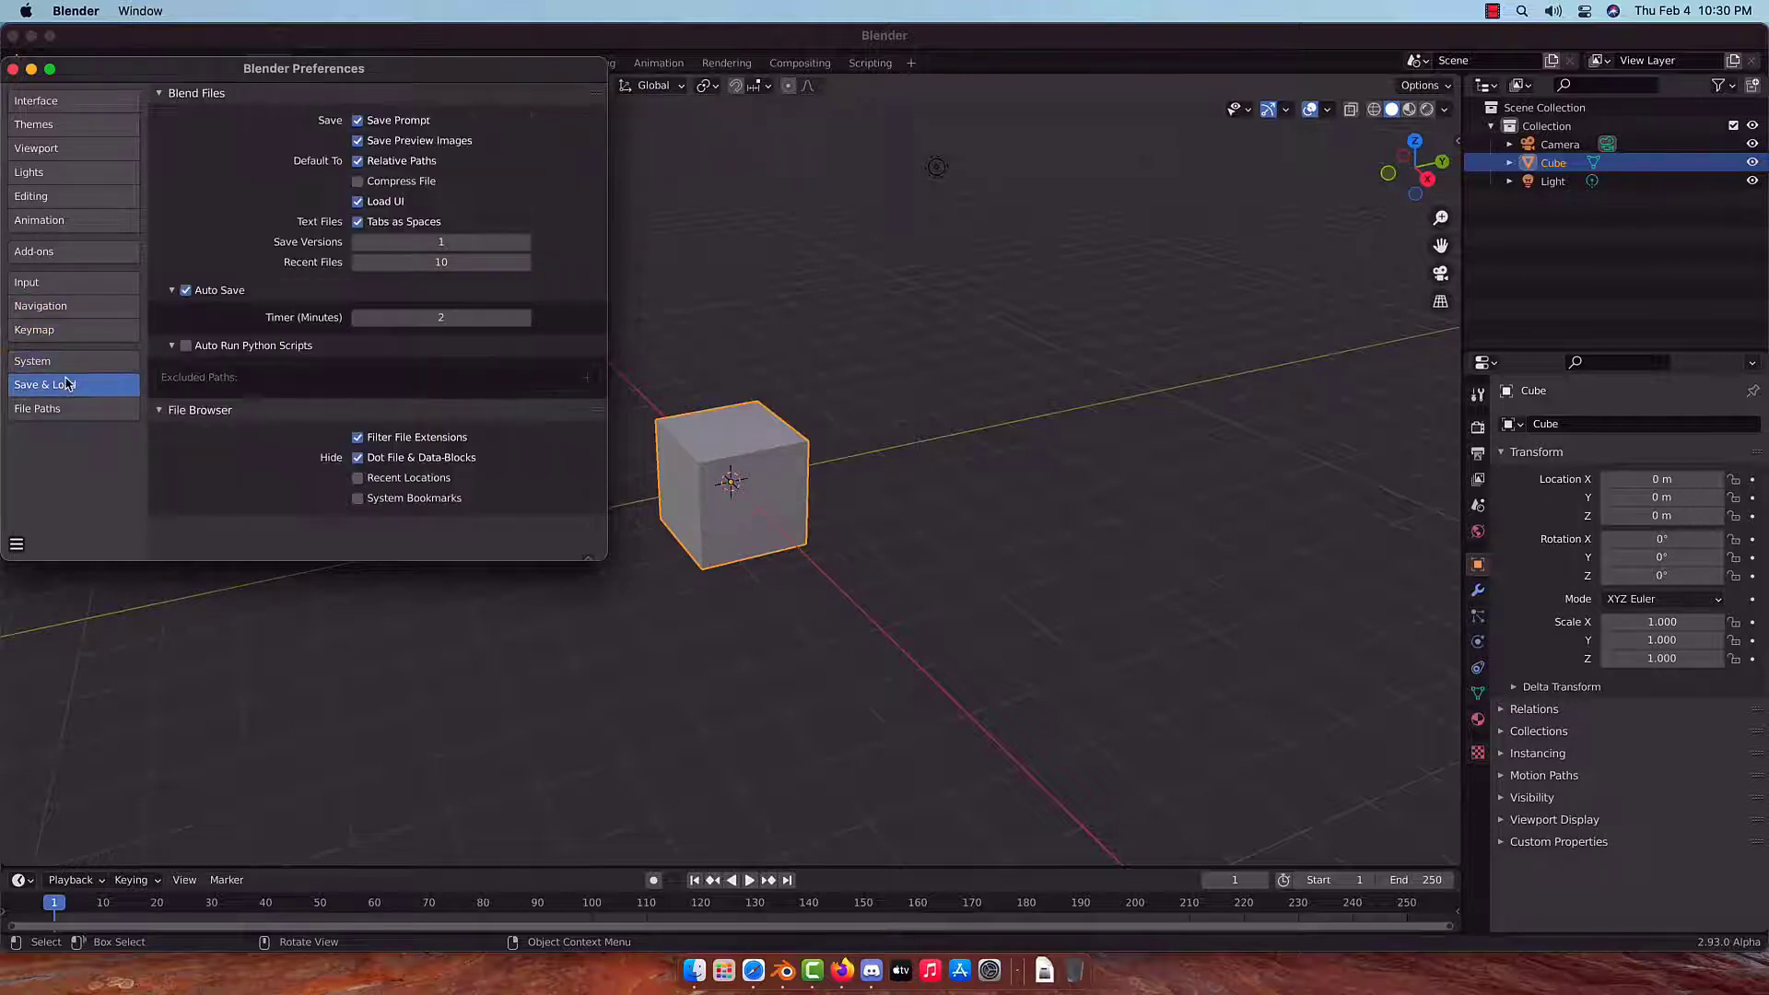
click(187, 345)
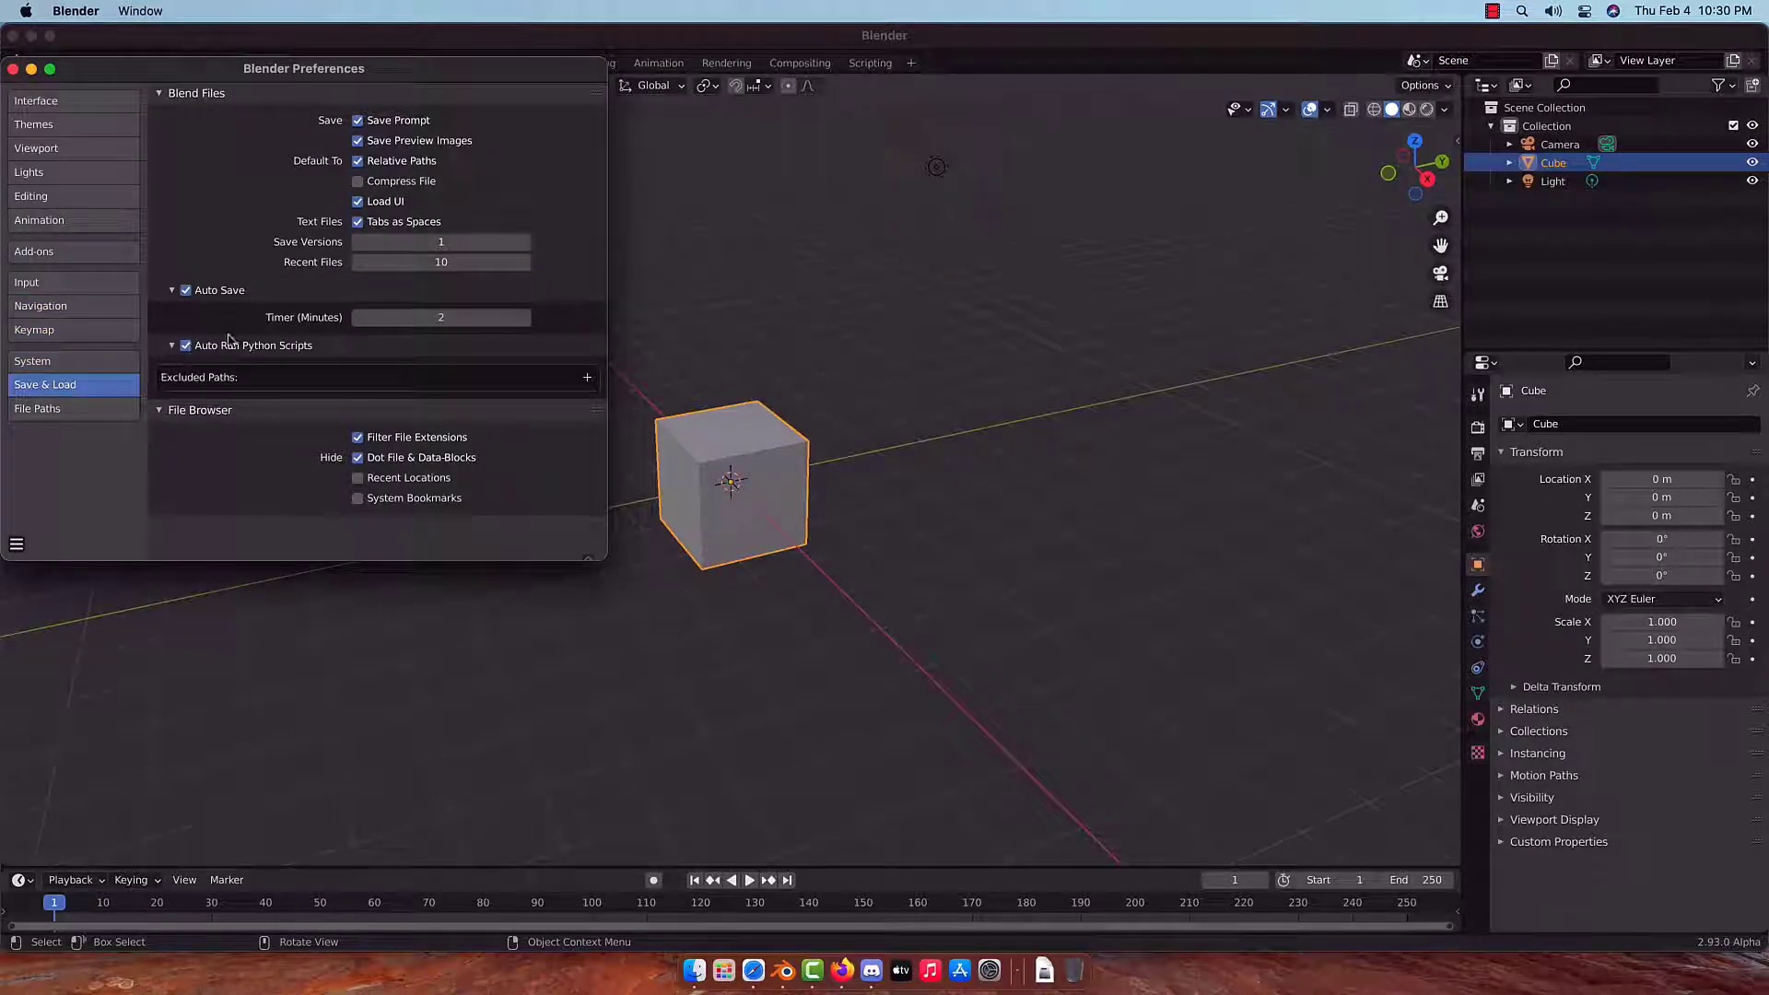
click(394, 206)
Save the preferences and close the Preferences window.
click(16, 545)
click(57, 497)
click(13, 68)
Activate the BoxCutter tool in the 3D viewport.
scroll(653, 368, up, 5)
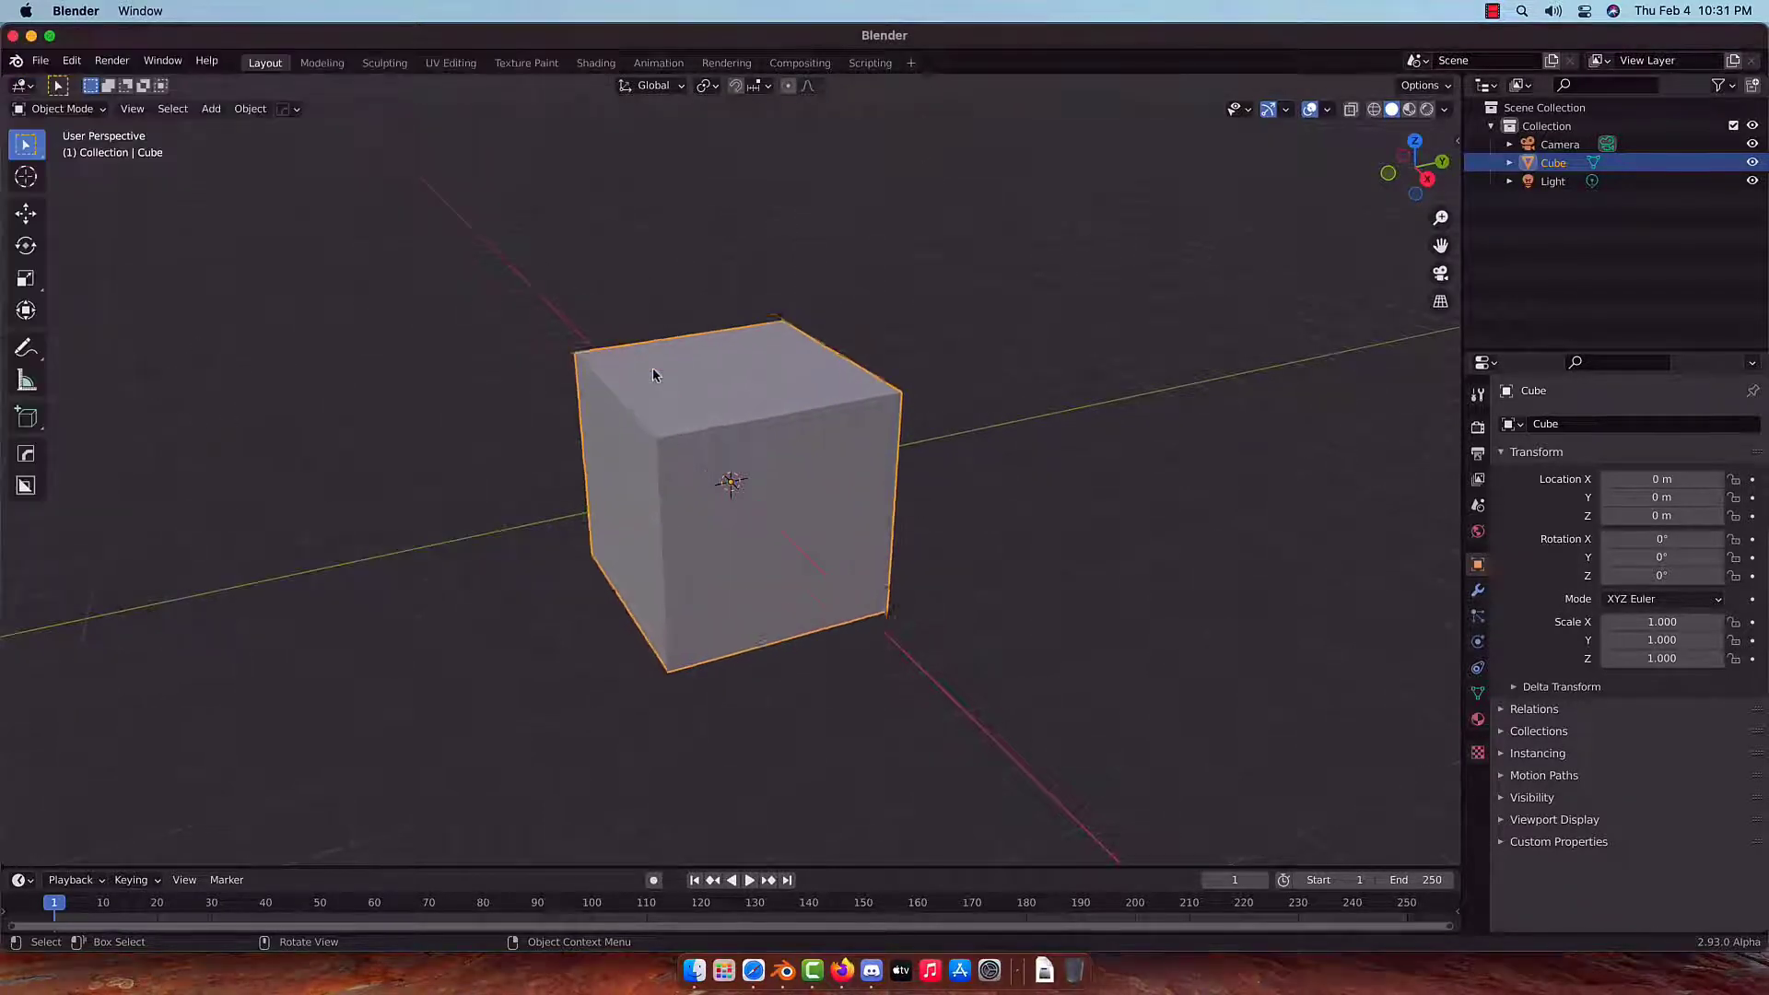
scroll(654, 371, up, 1)
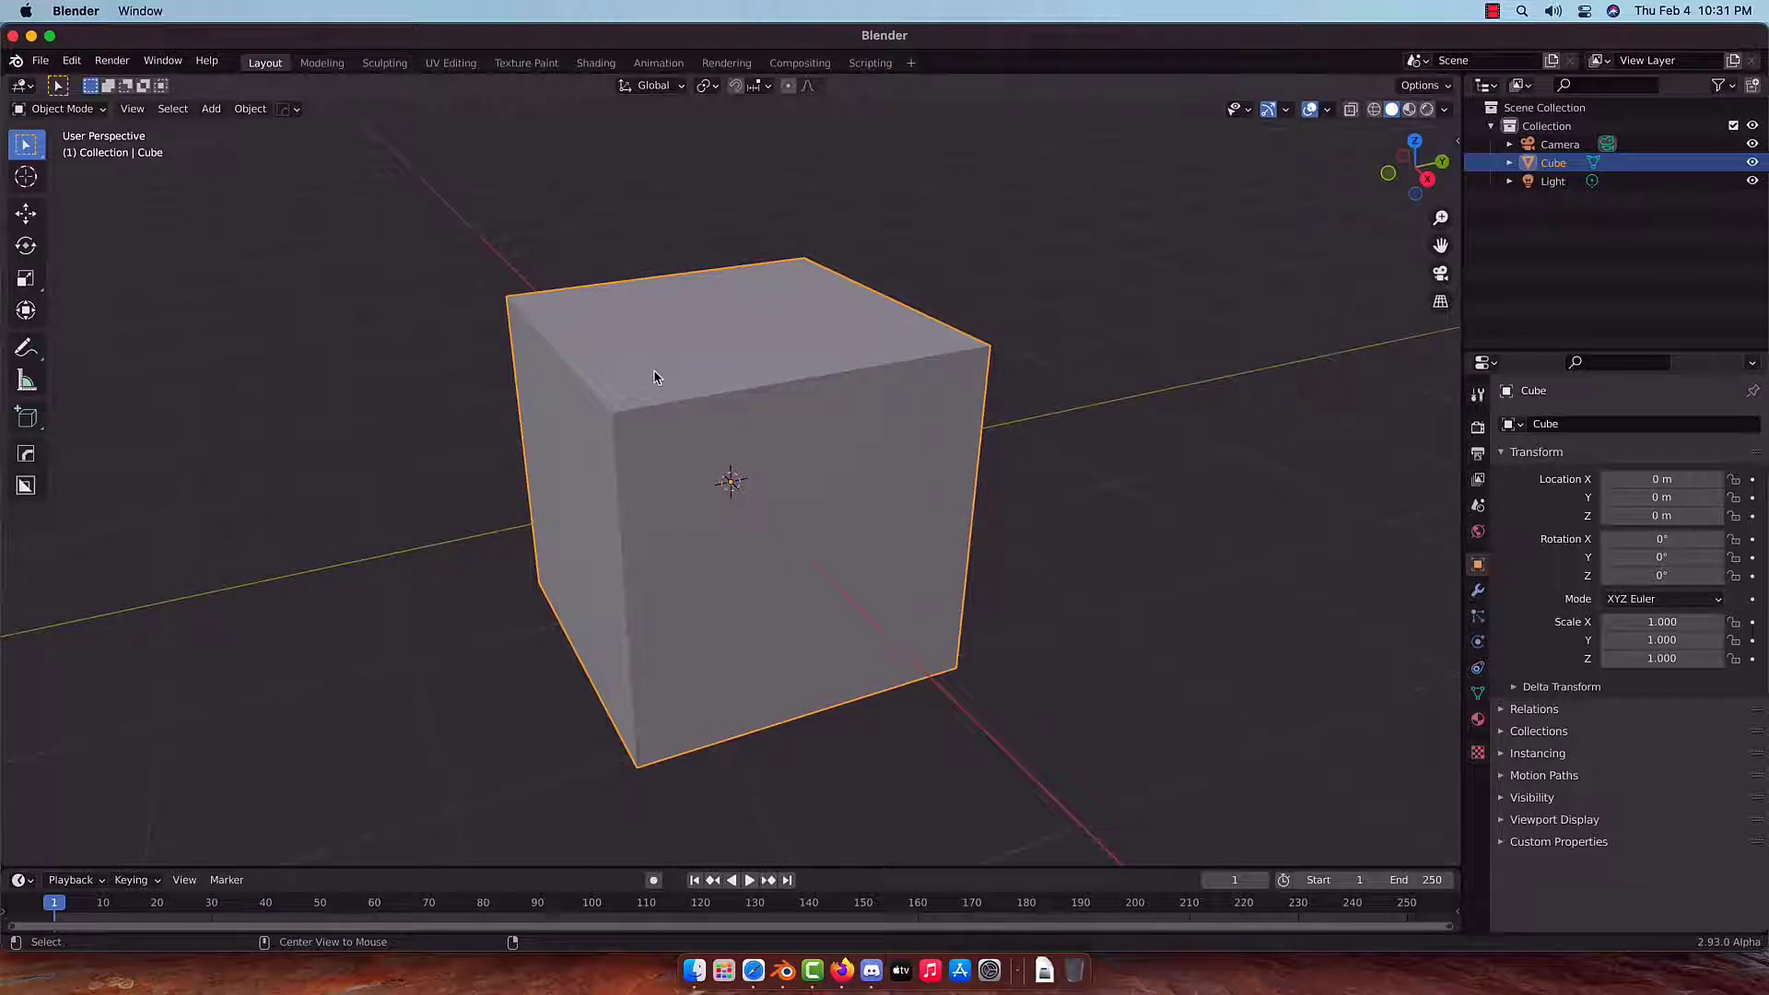
key(w)
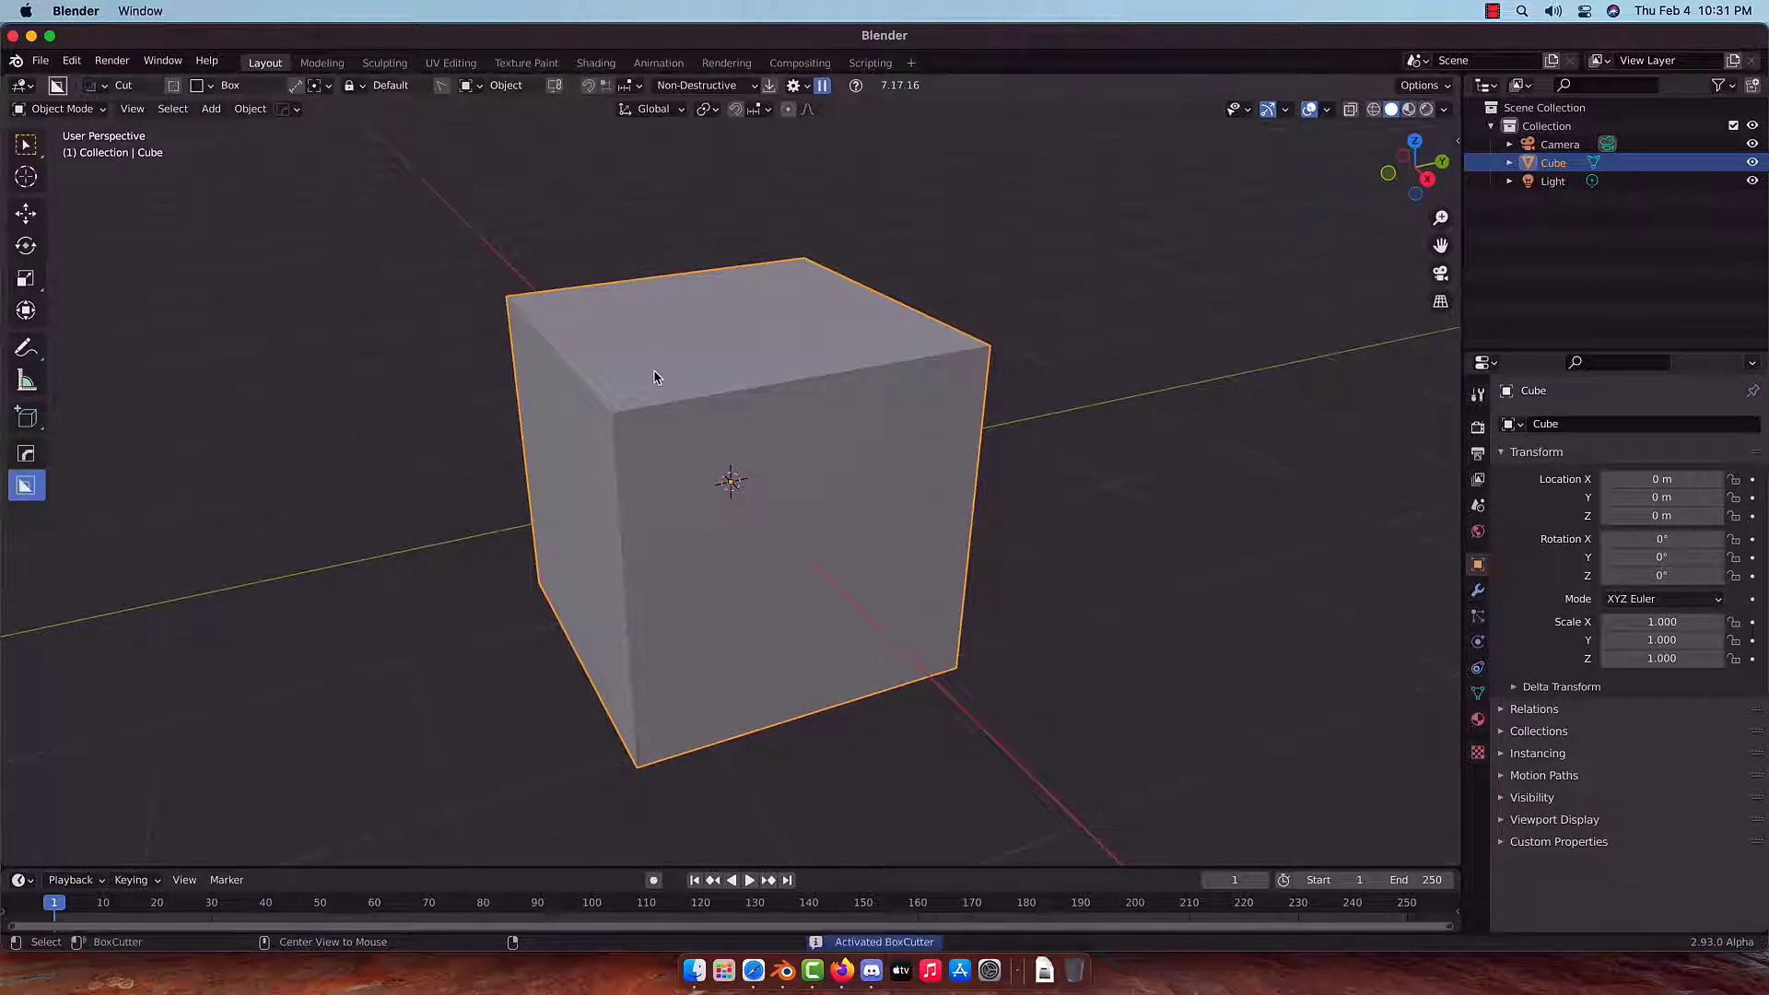
Save the current setup as the startup file and close Blender.
click(41, 60)
mouse_move(115, 365)
mouse_move(155, 402)
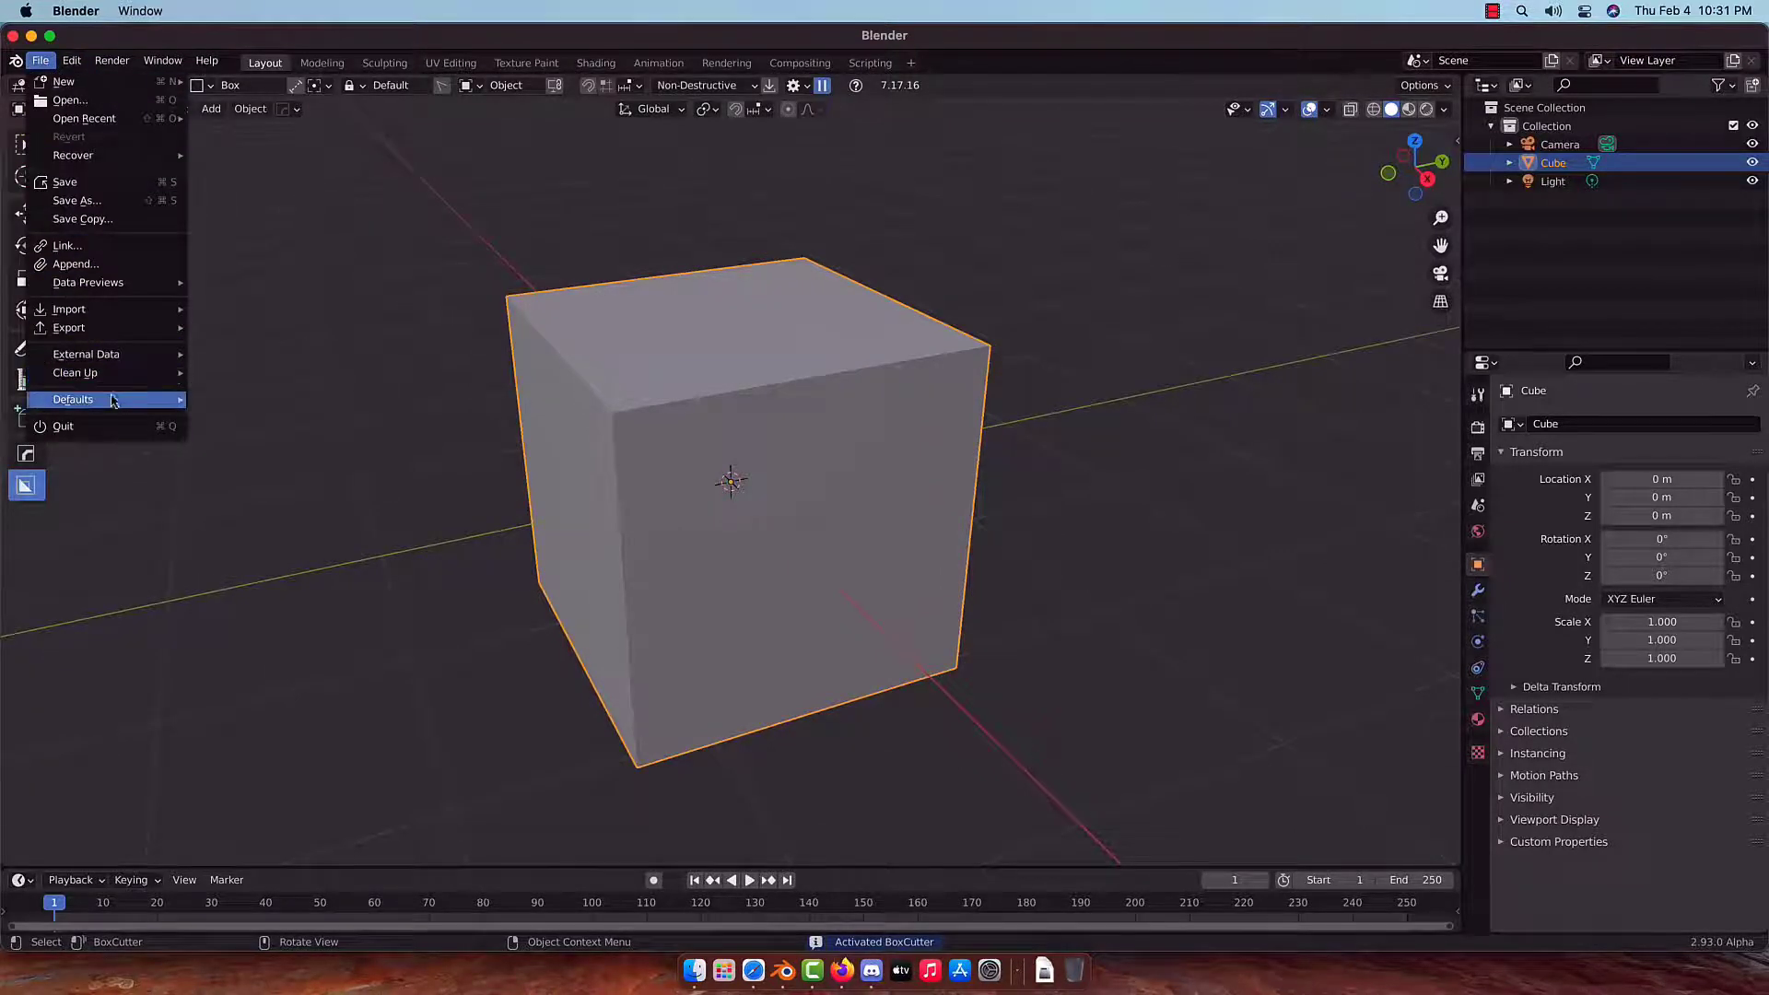
click(218, 402)
click(218, 404)
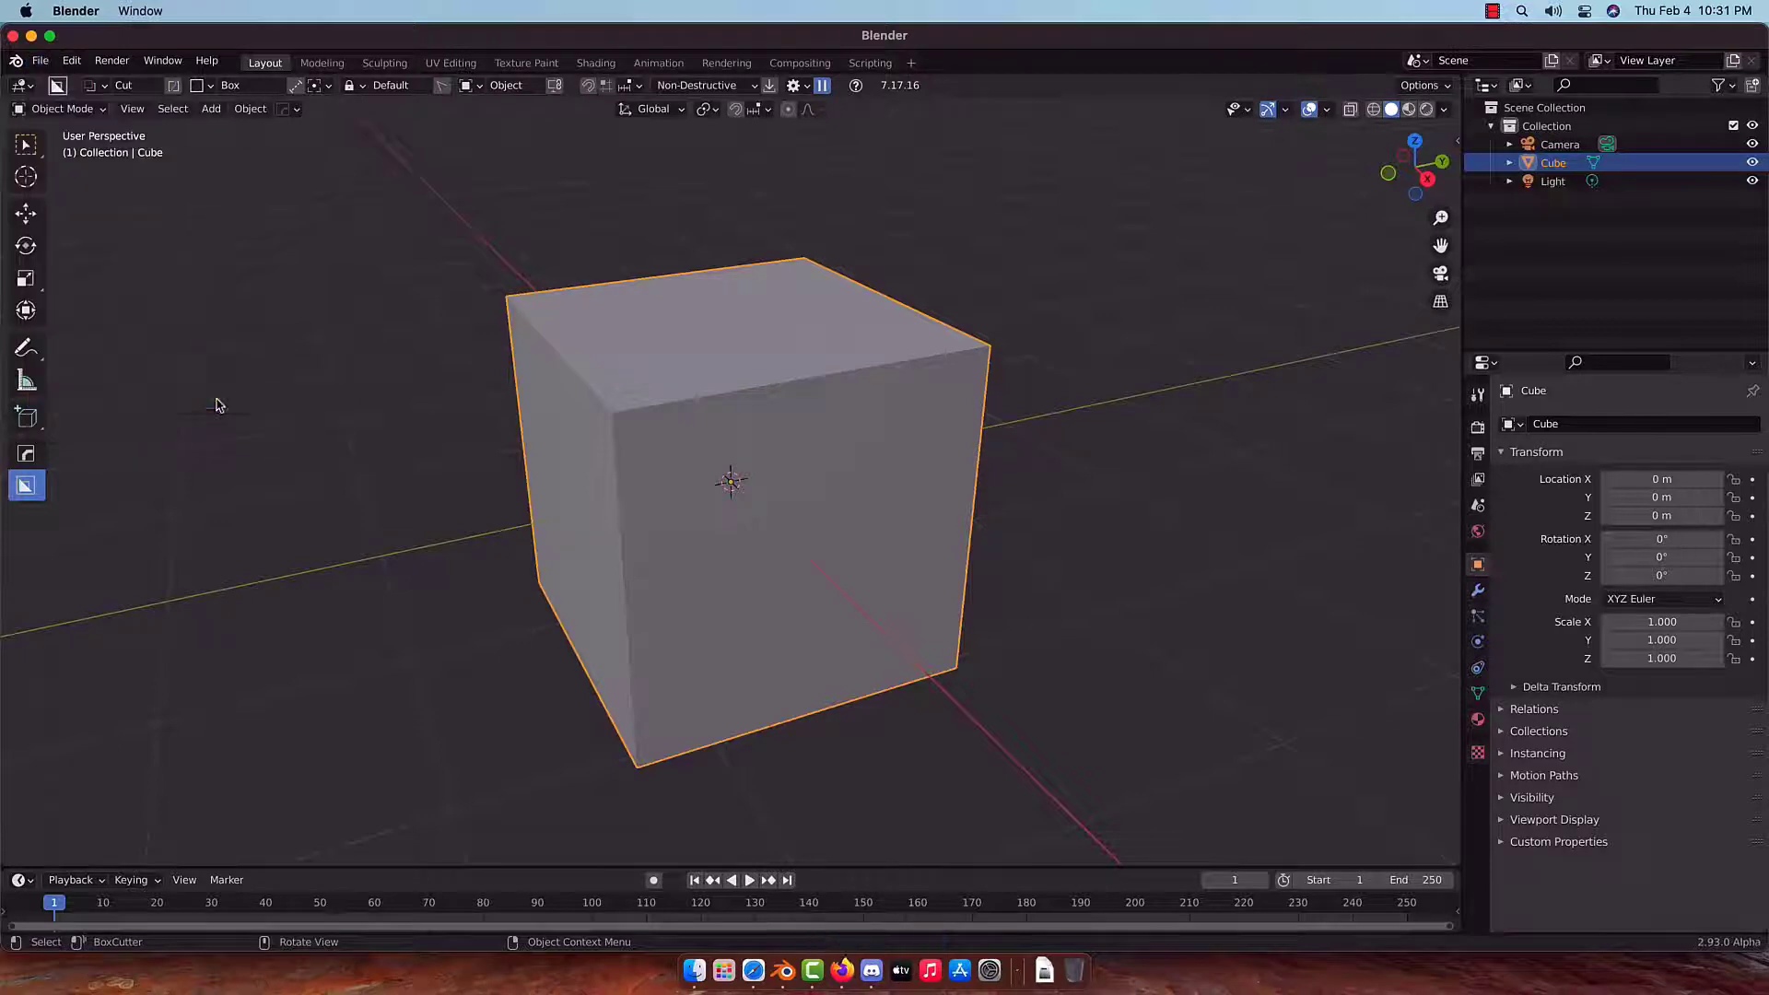
click(13, 36)
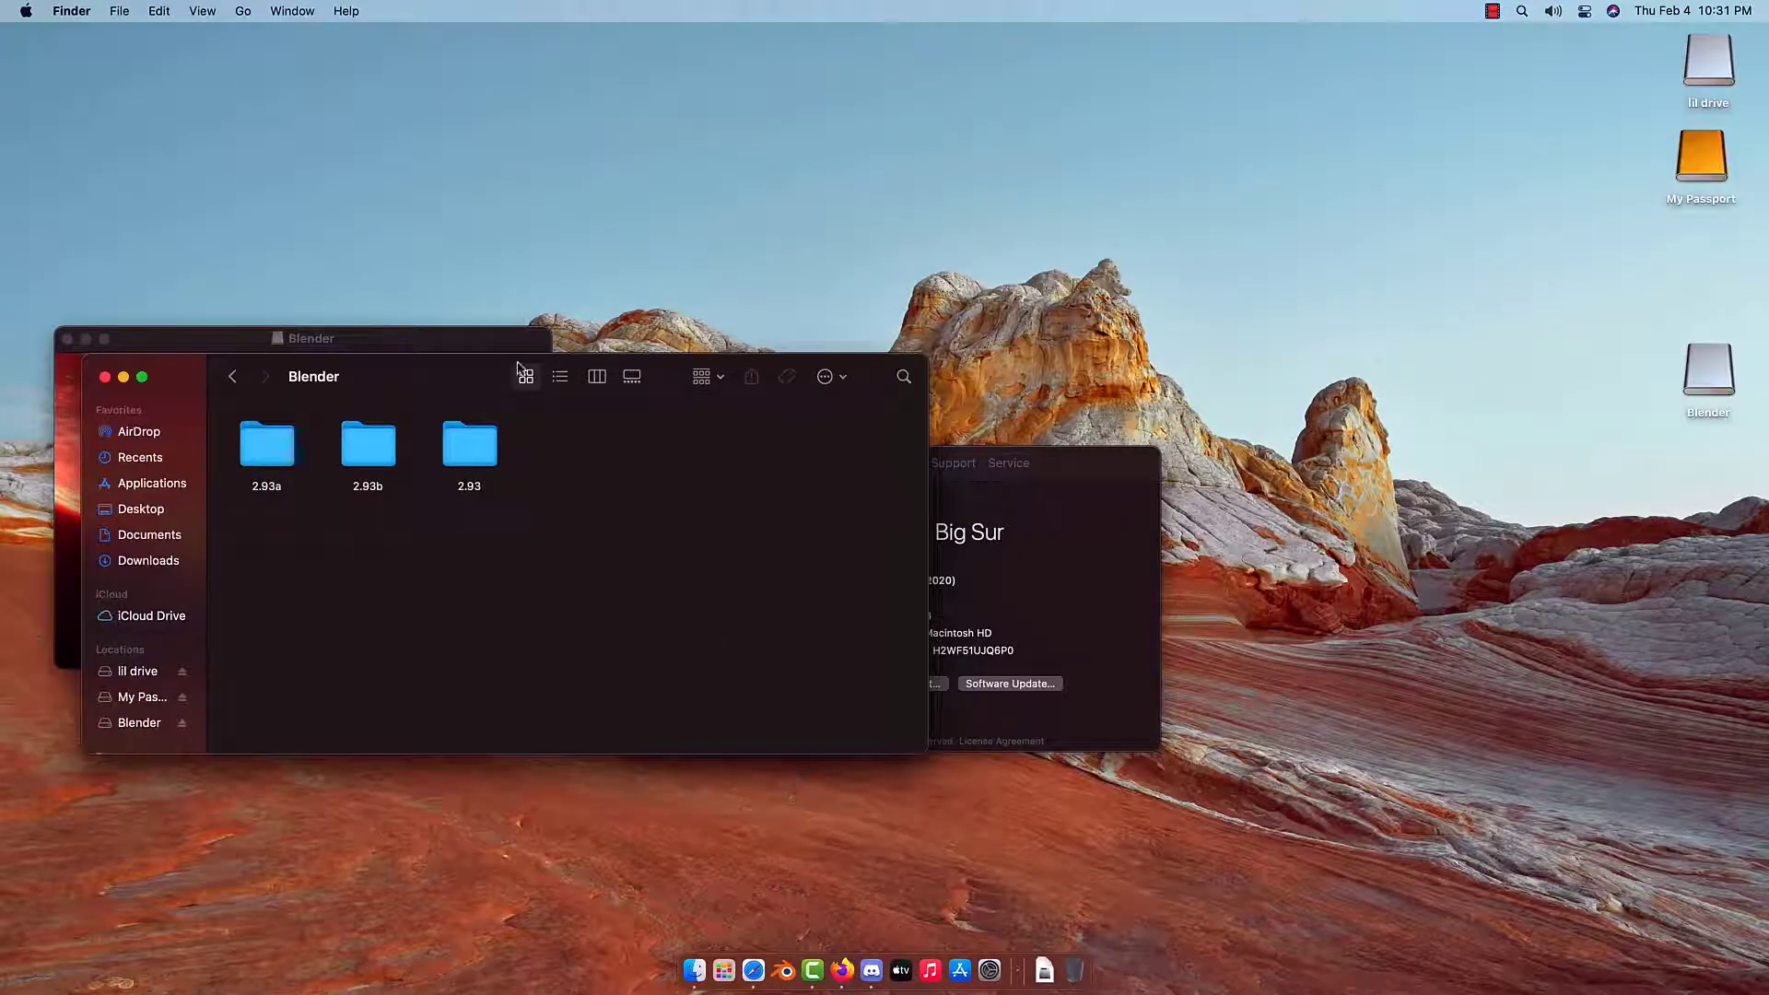
Close the Finder window, relaunch Blender and dismiss the splash screen.
click(105, 377)
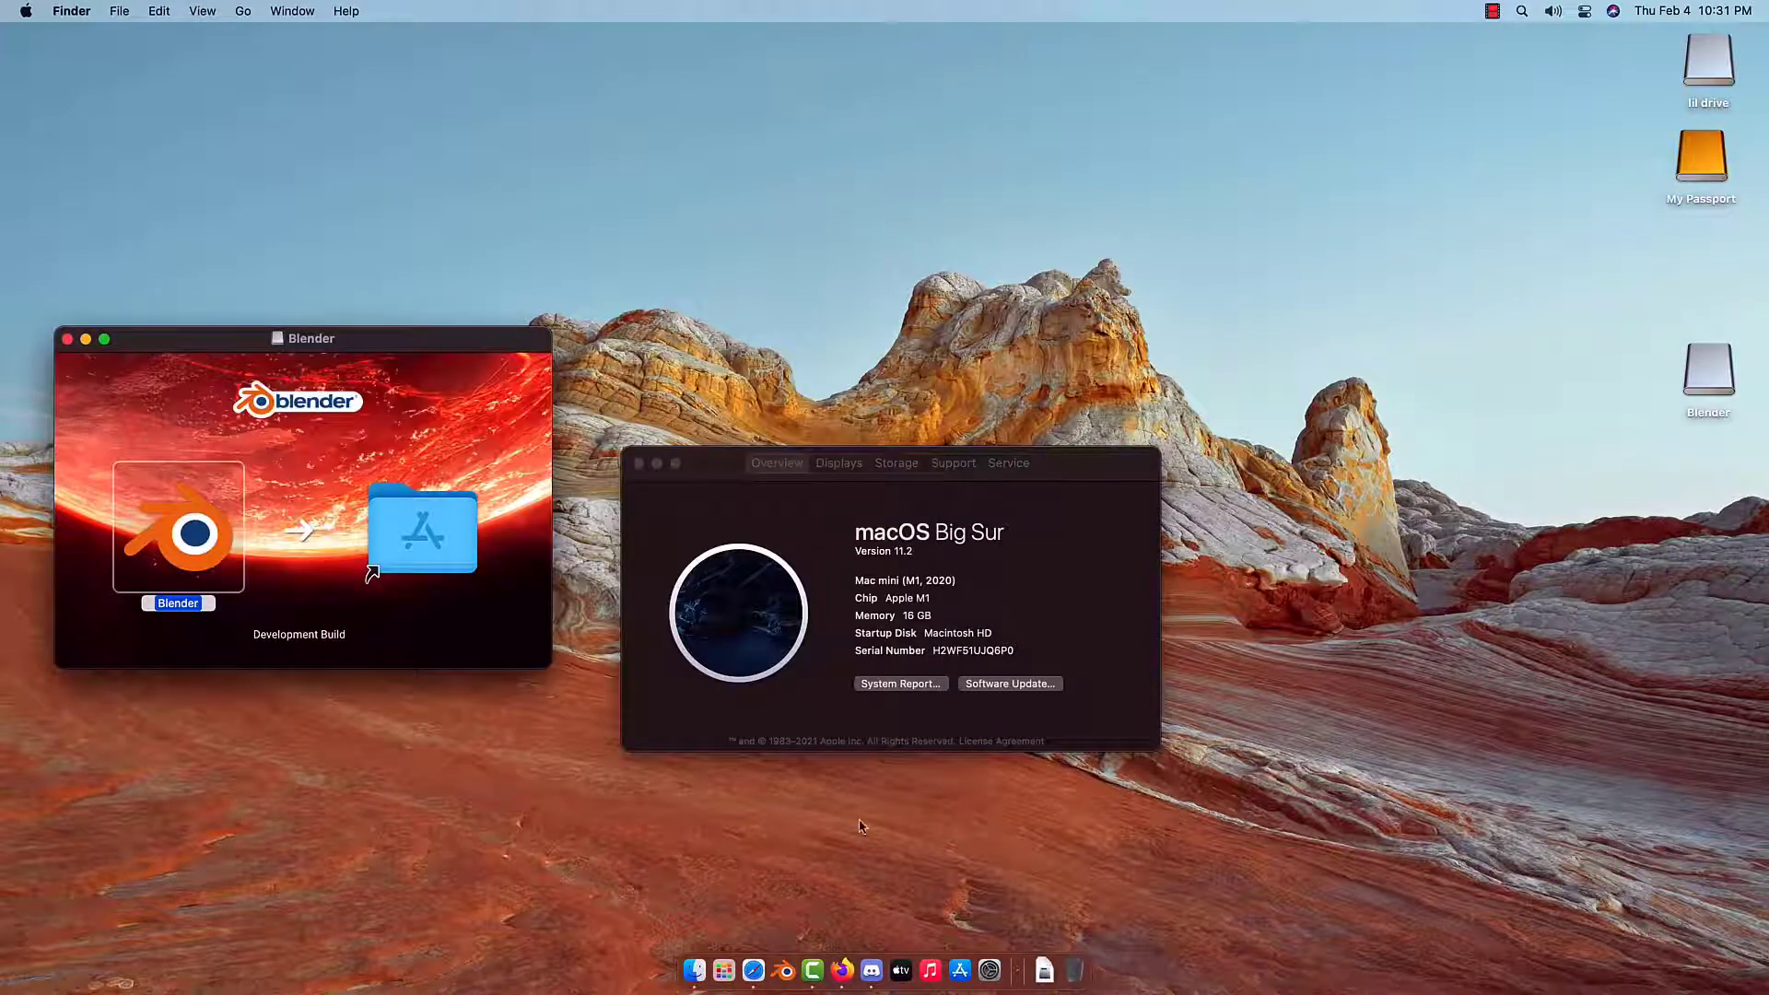
click(785, 894)
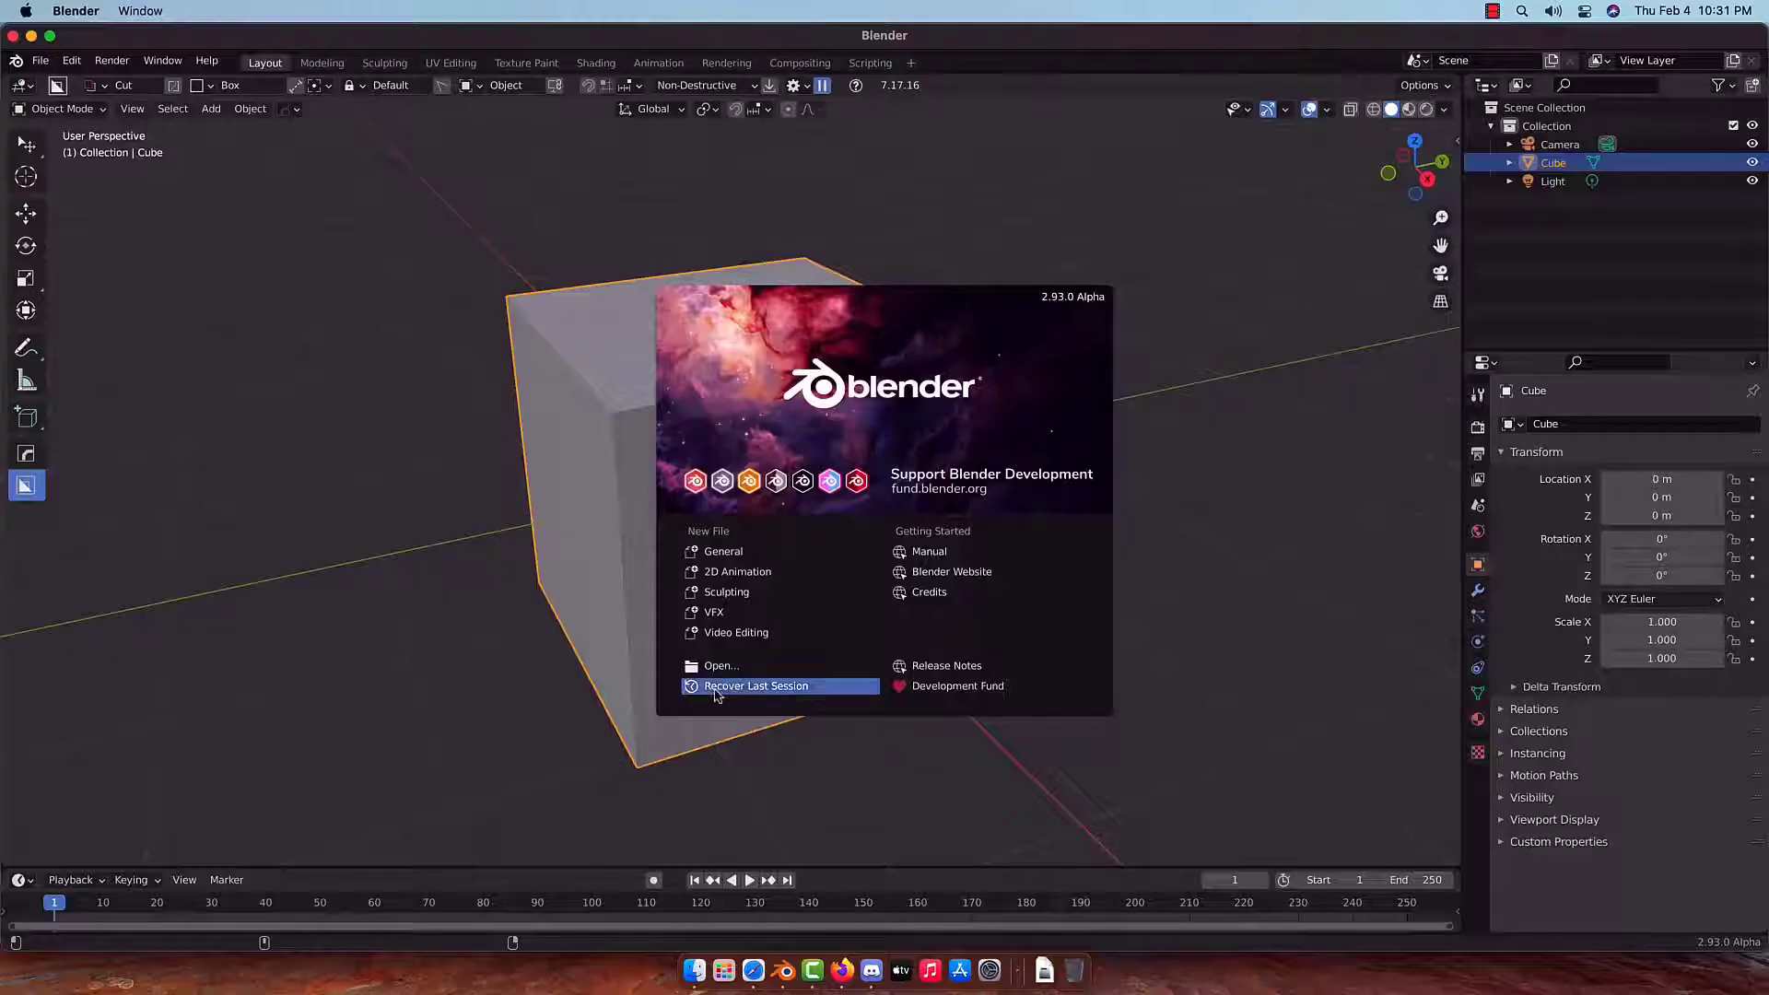
click(530, 538)
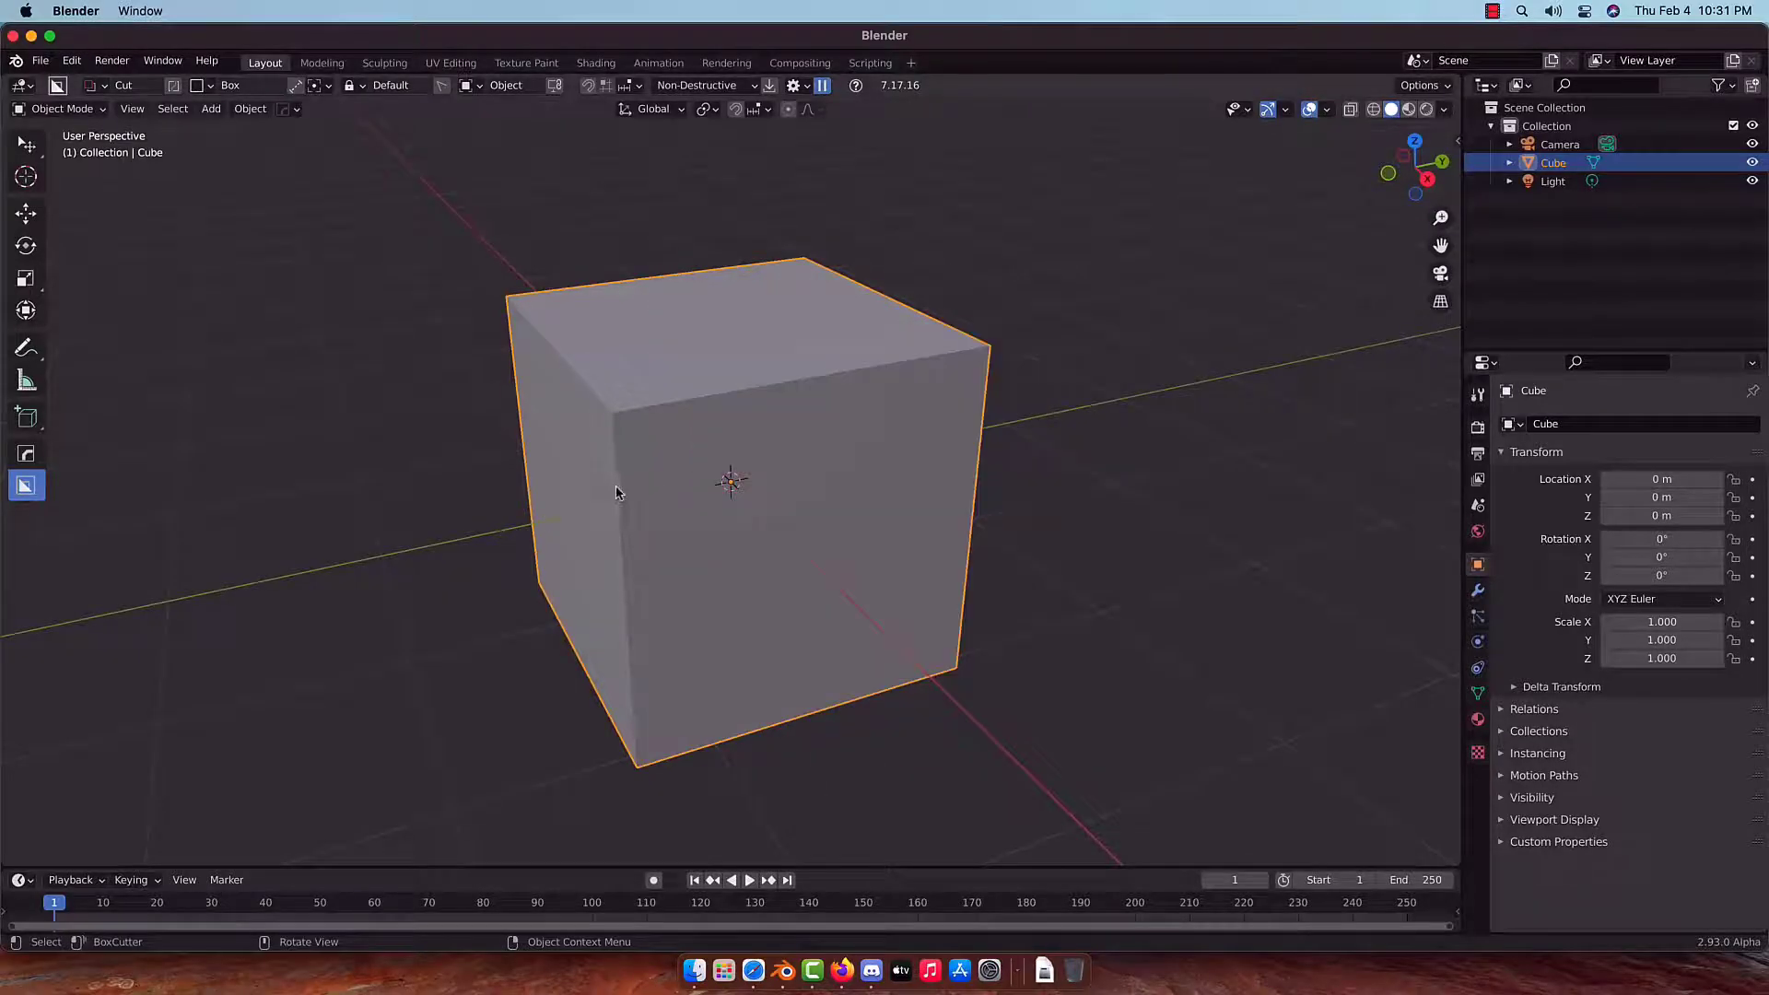
Add a Hard Ops bevel to the cube with 6 segments, about 0.147 width and 0.50 profile.
key(q)
click(615, 518)
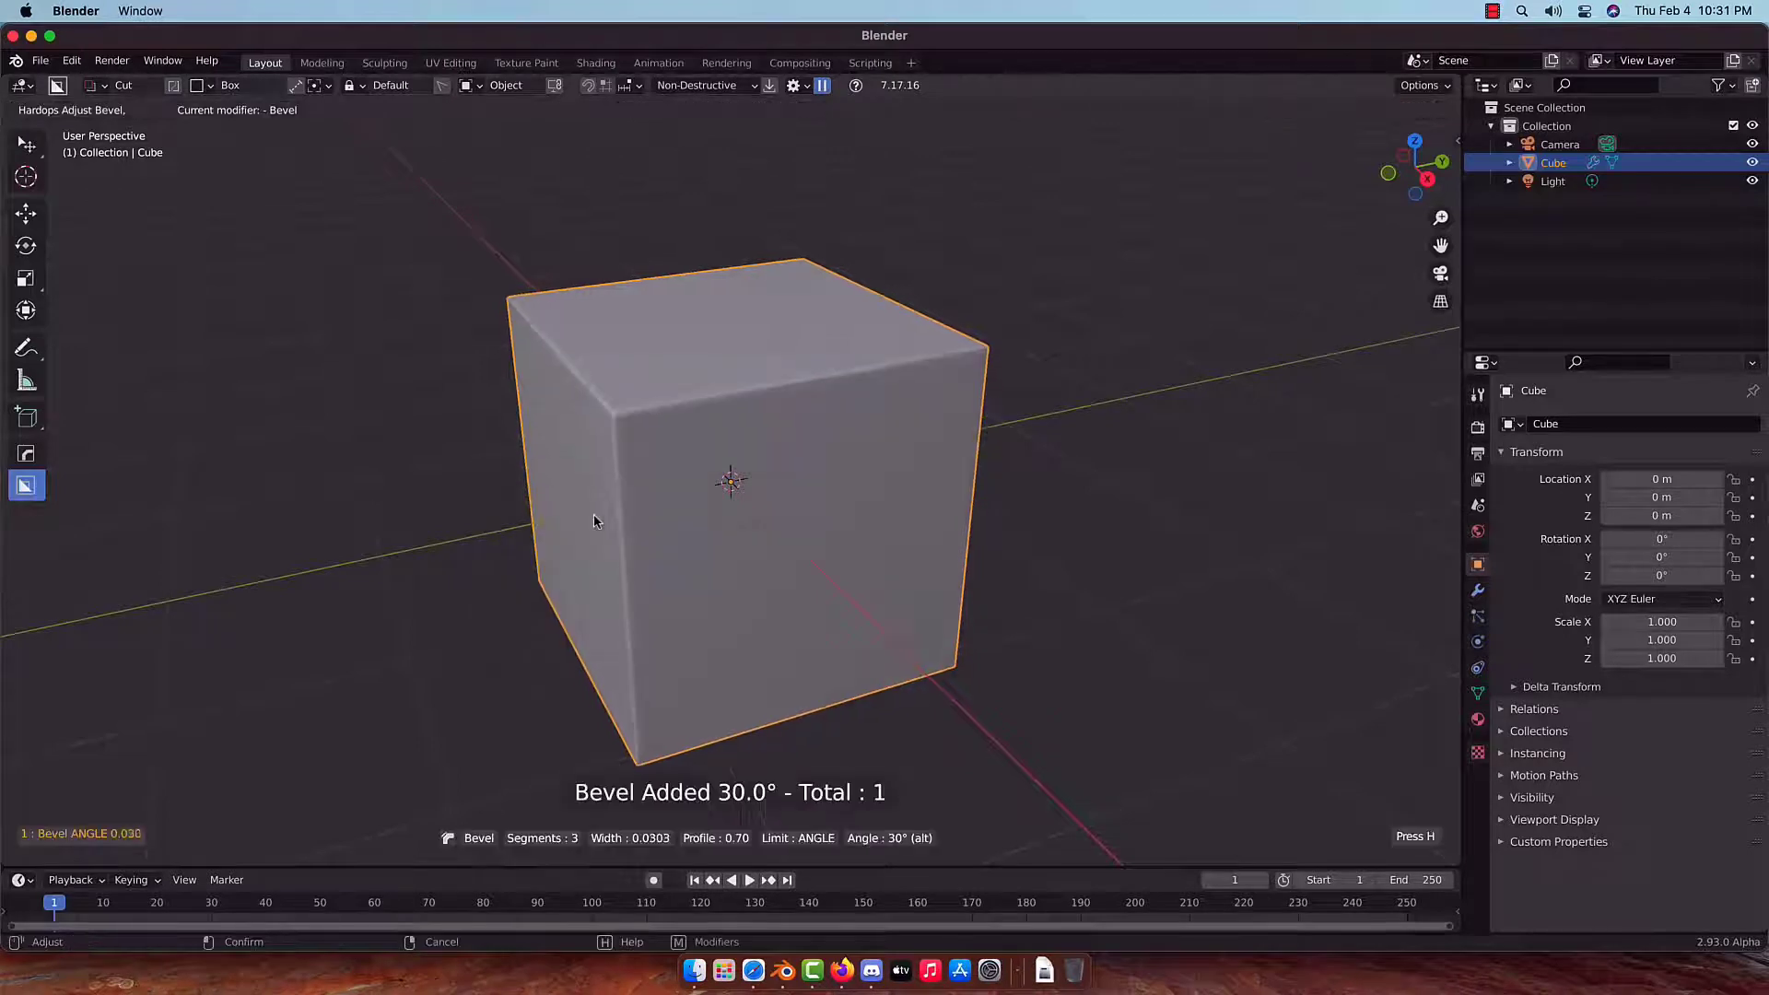
click(452, 526)
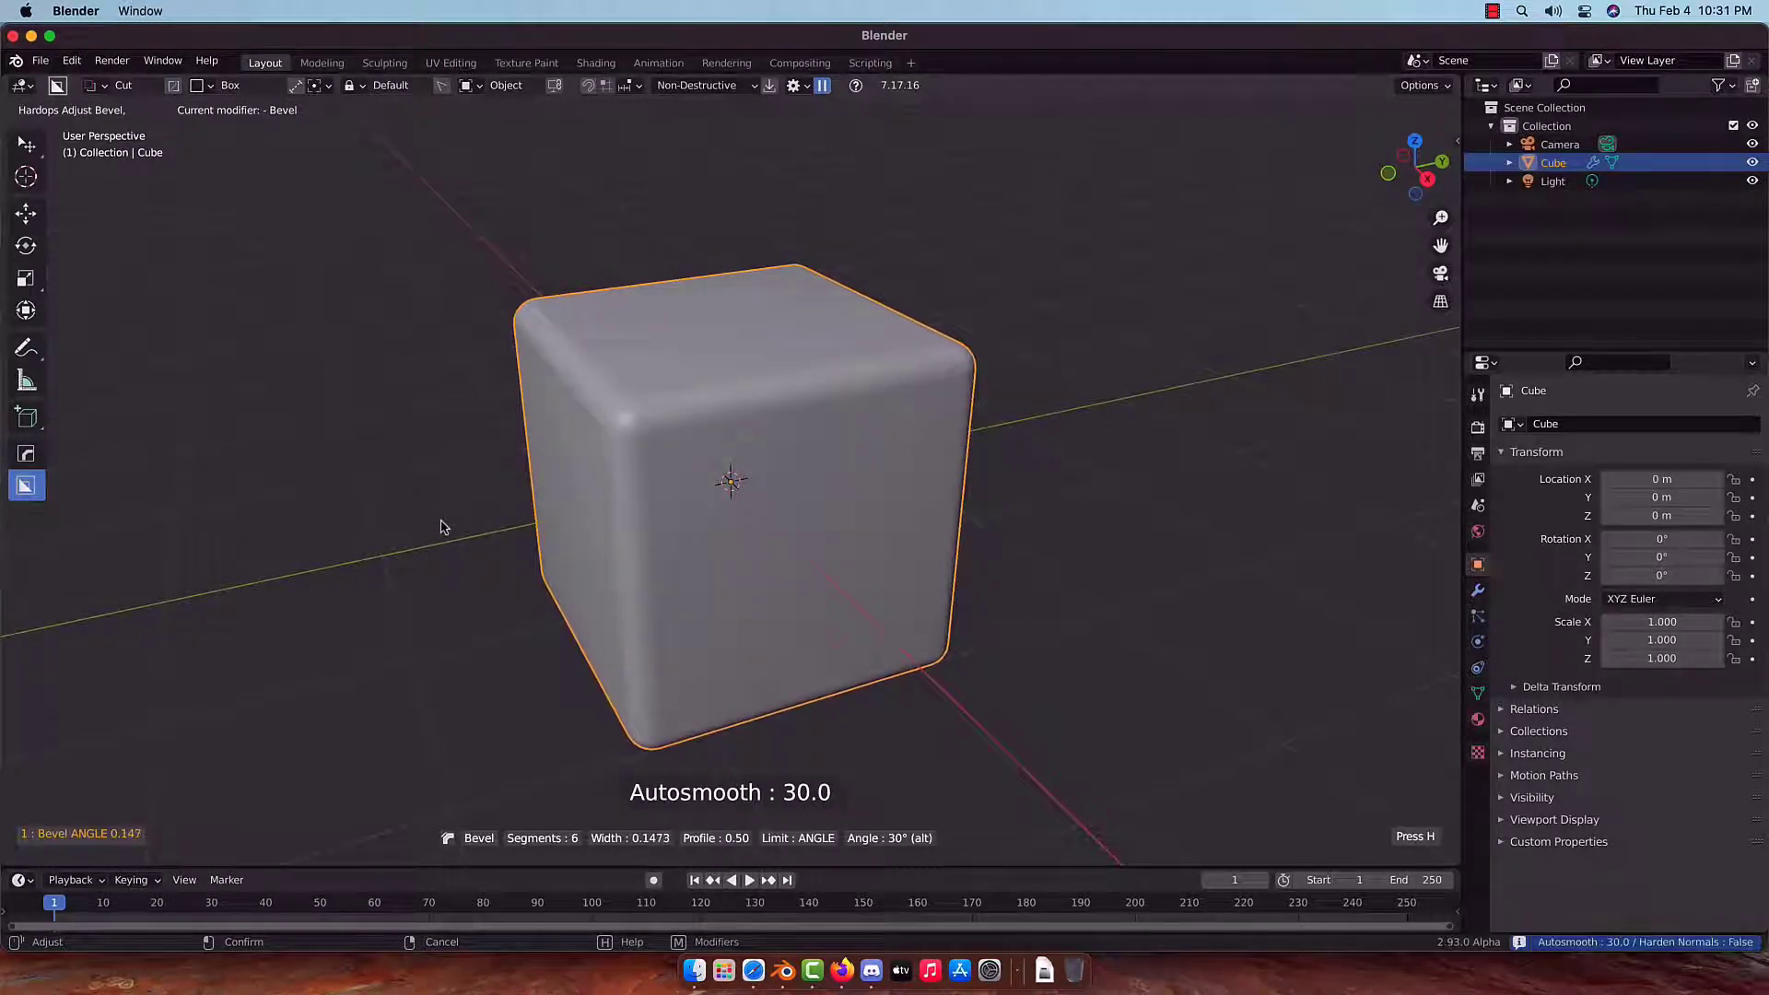
Run the Hard Ops Step operation on the cube and cut a box notch out of its upper front corner.
key(q)
mouse_move(441, 582)
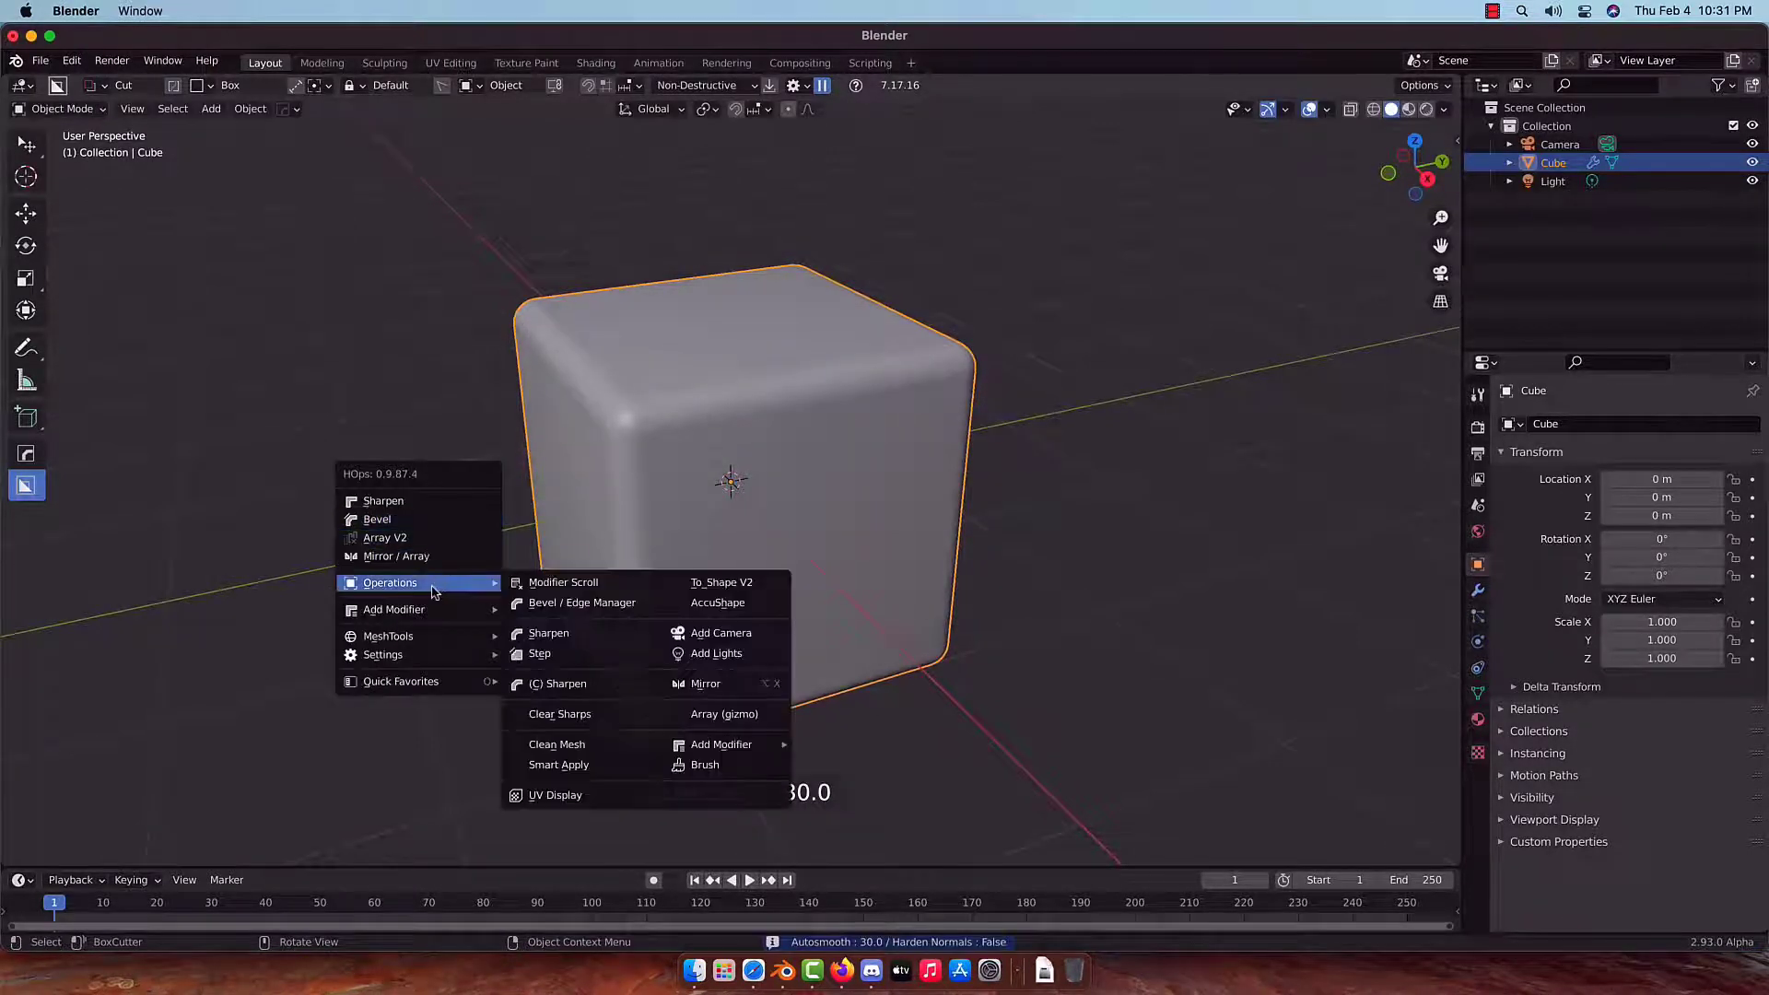
click(574, 657)
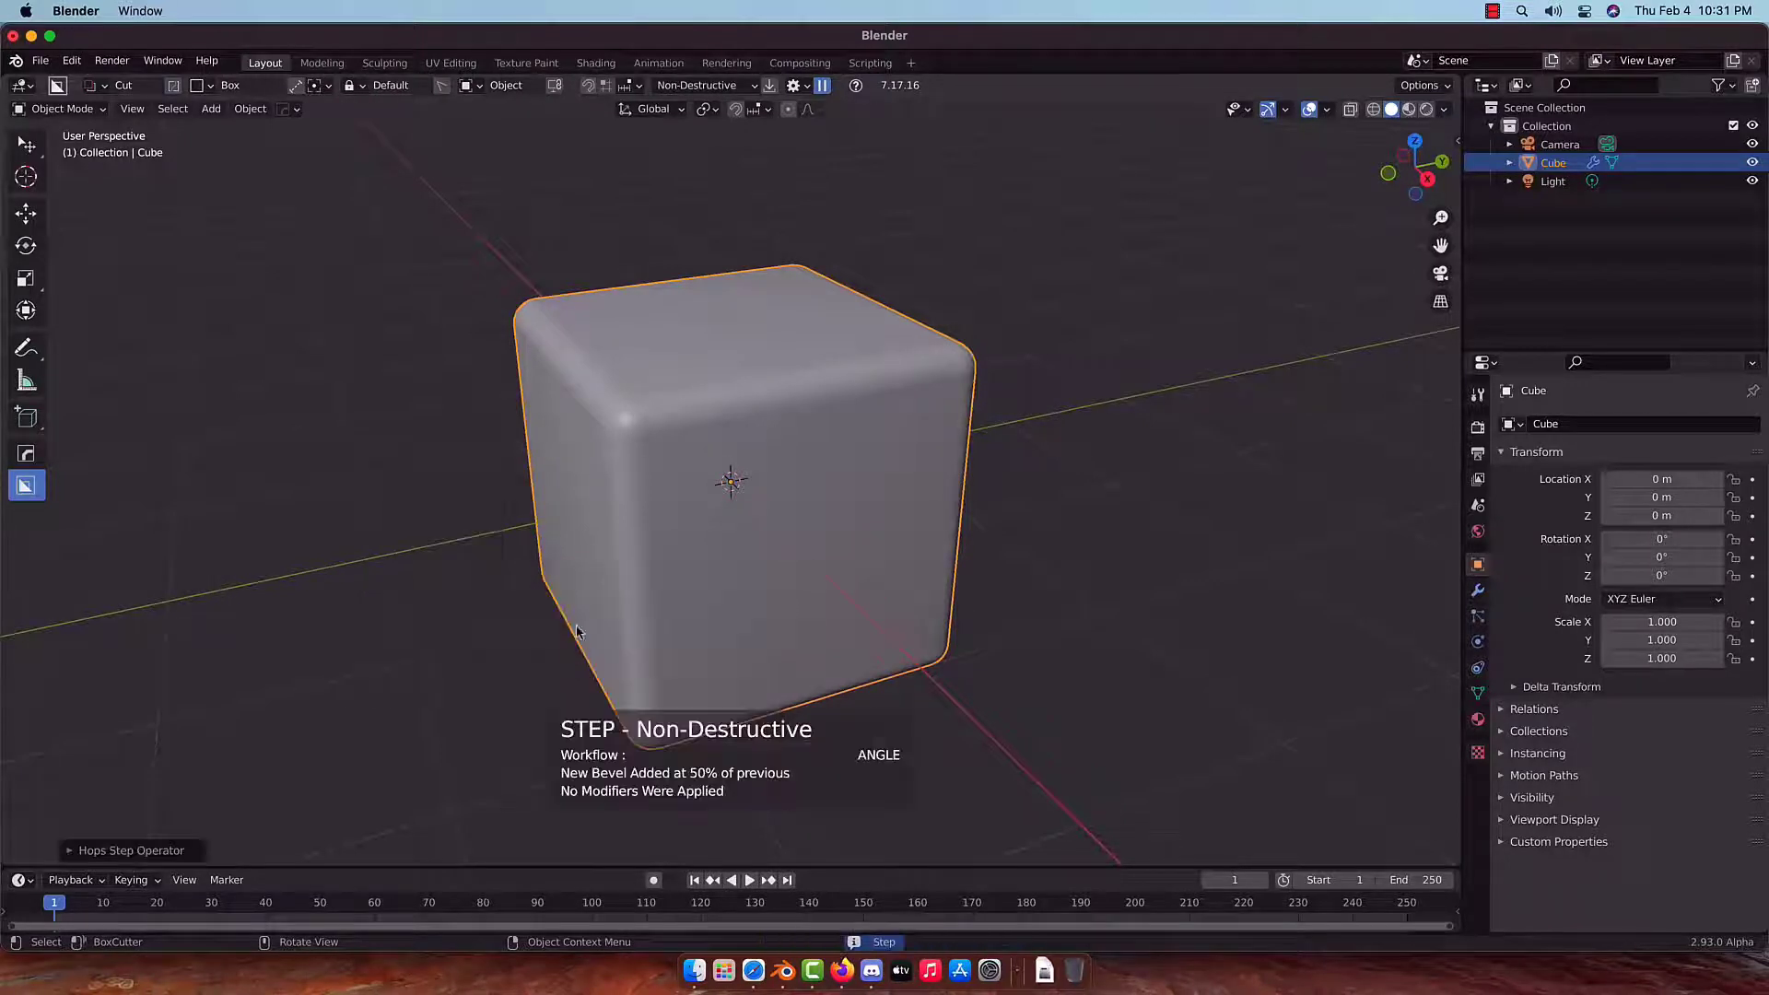
drag(673, 359, 597, 477)
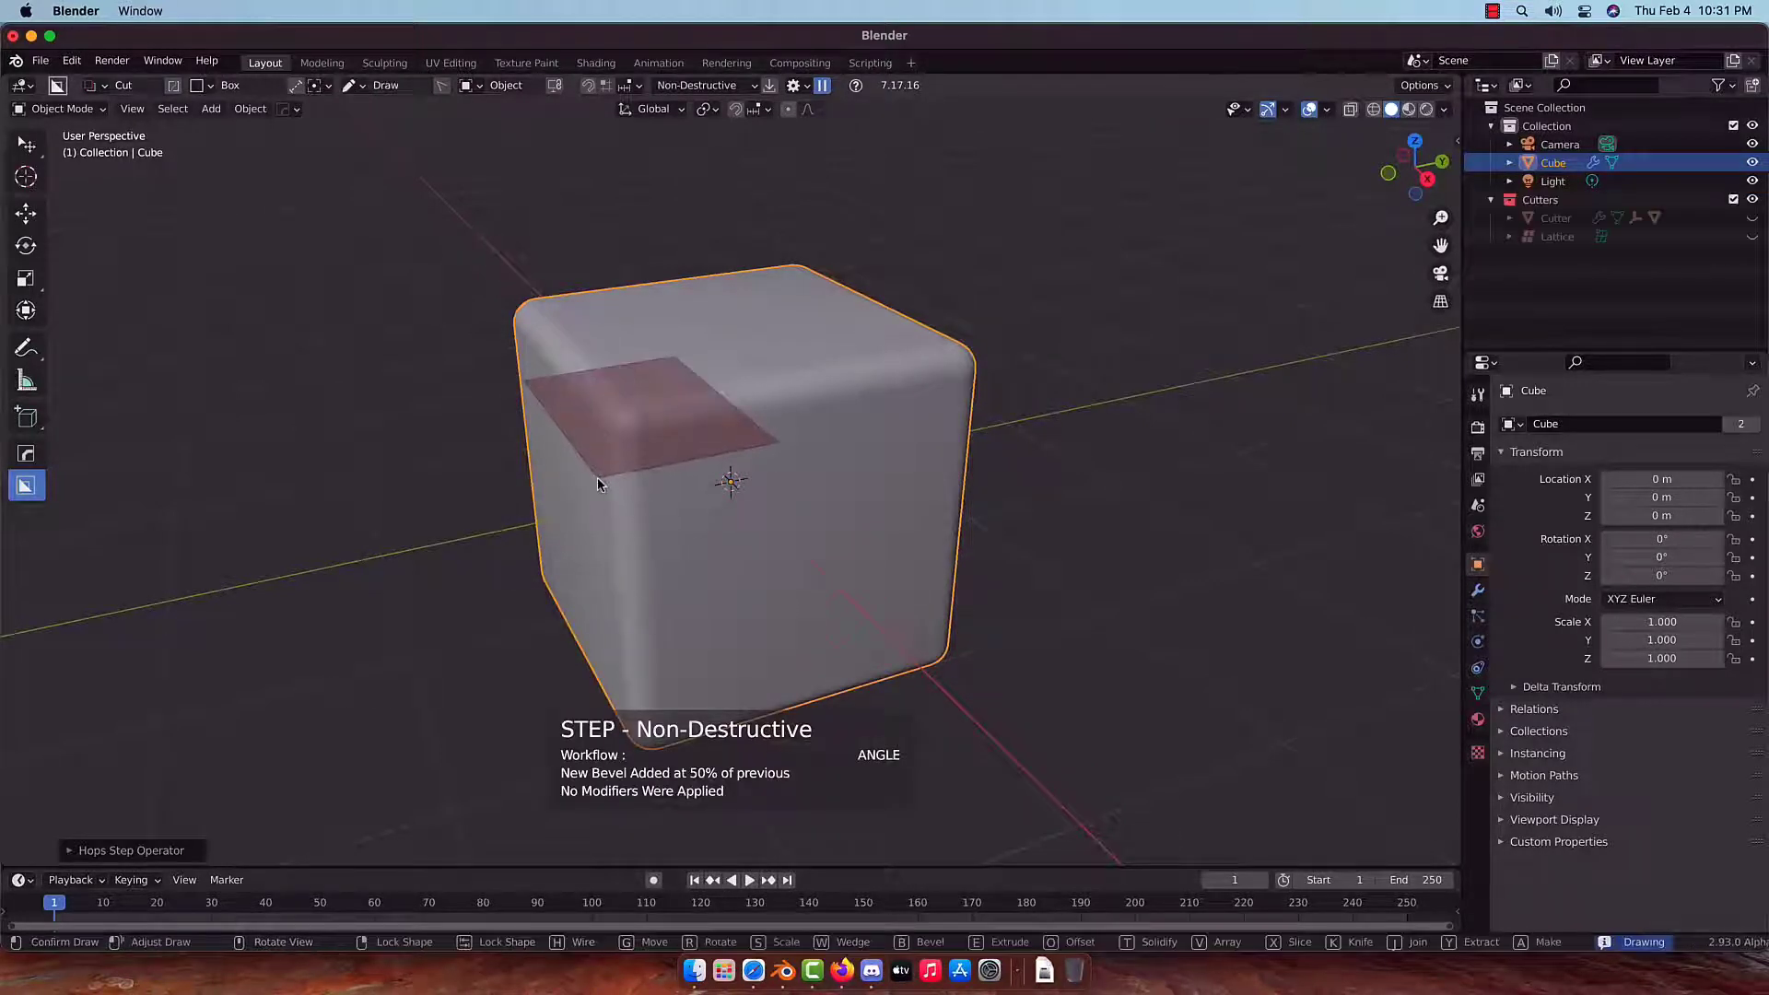
click(597, 617)
Adjust the second bevel to about 0.082 width with a 60° angle limit, and add a Weighted Normal modifier to the cube.
key(q)
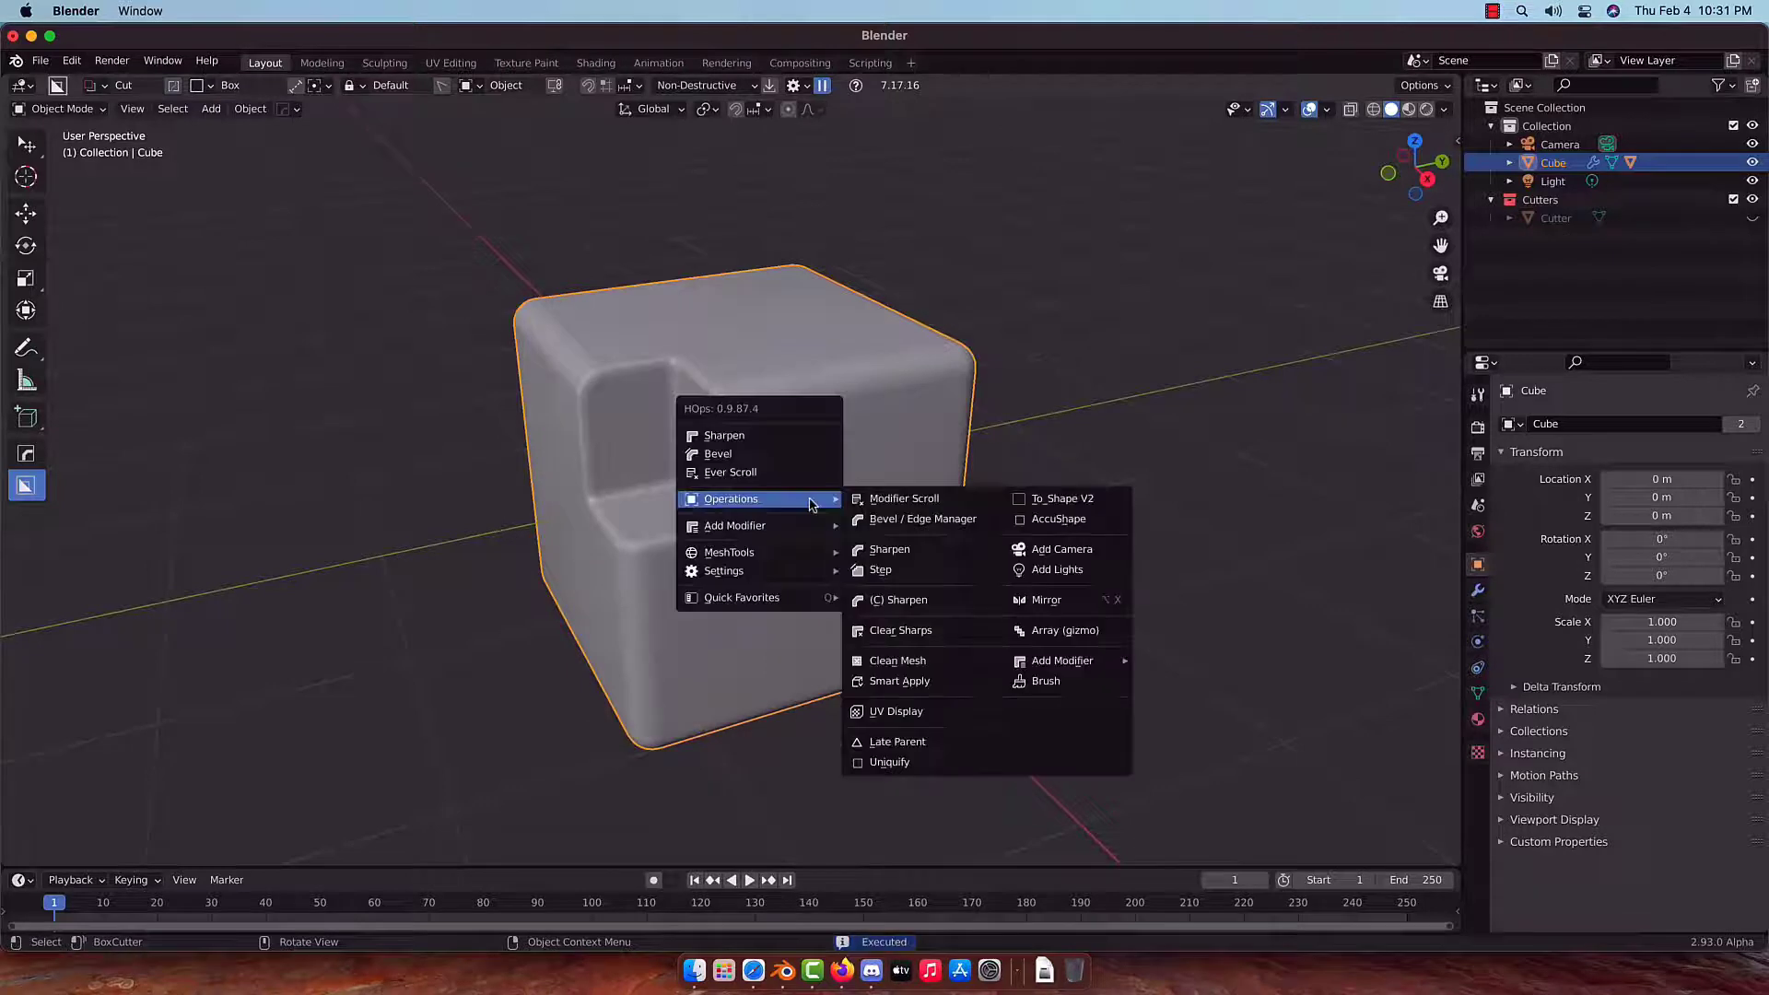
click(806, 461)
click(804, 464)
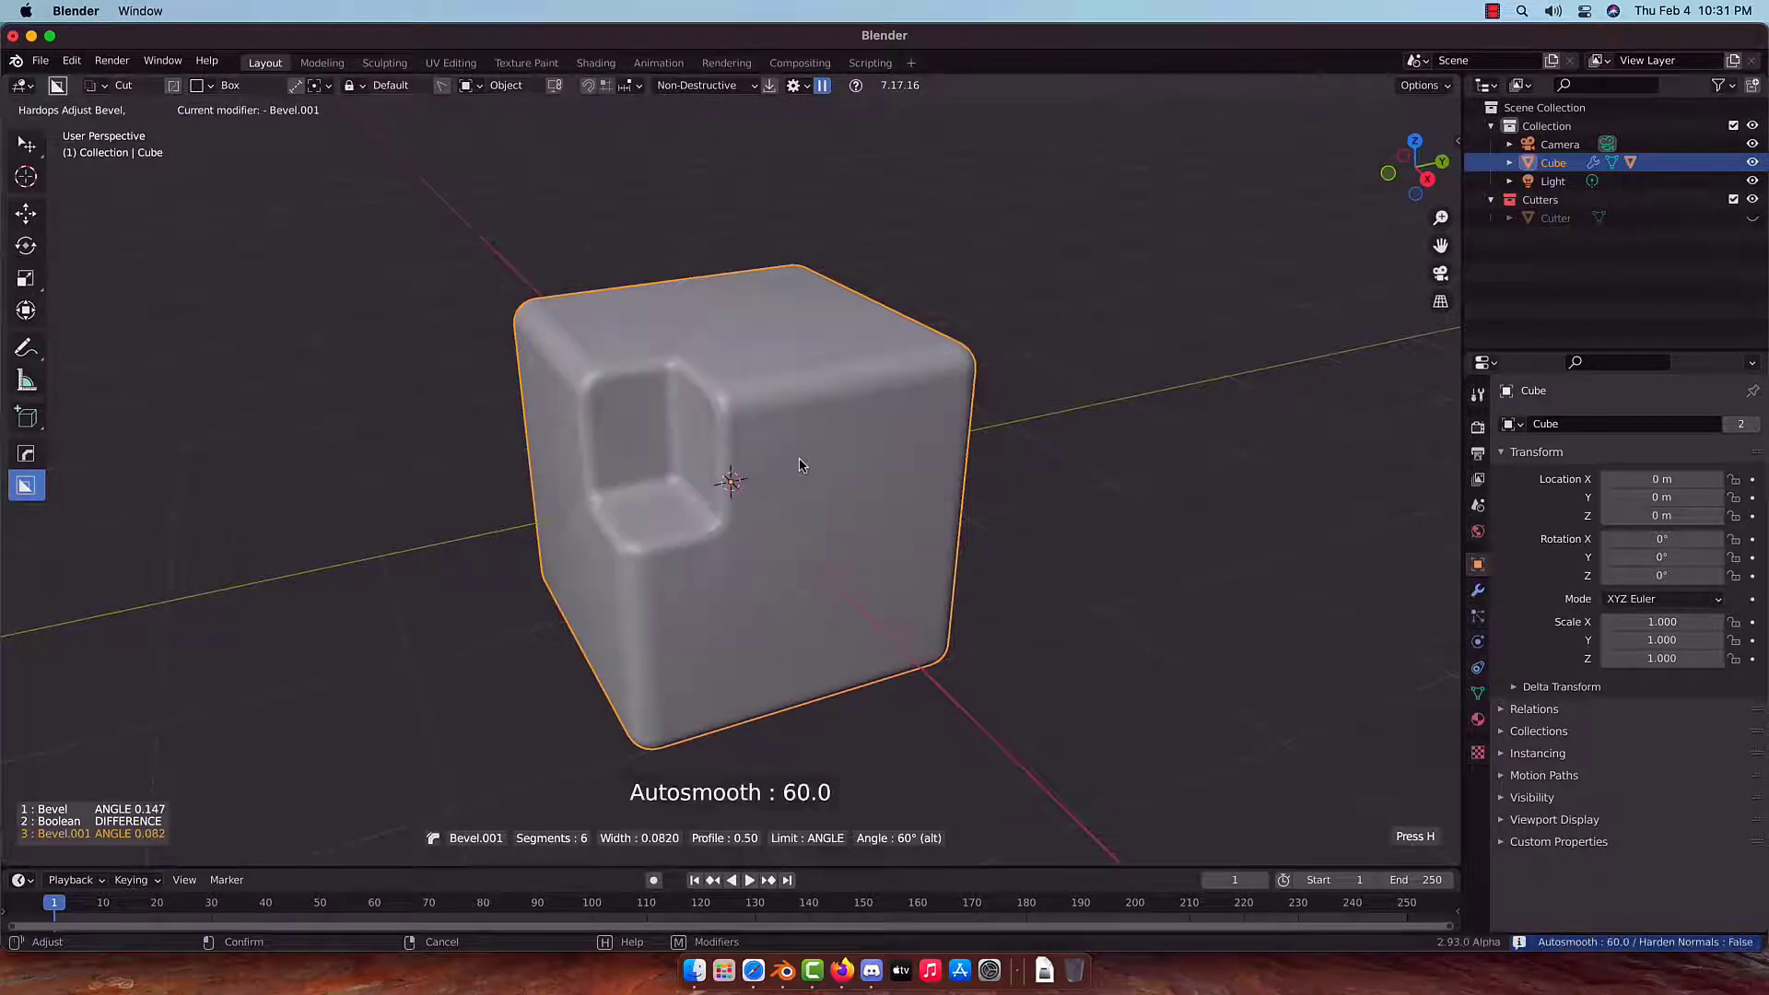
key(q)
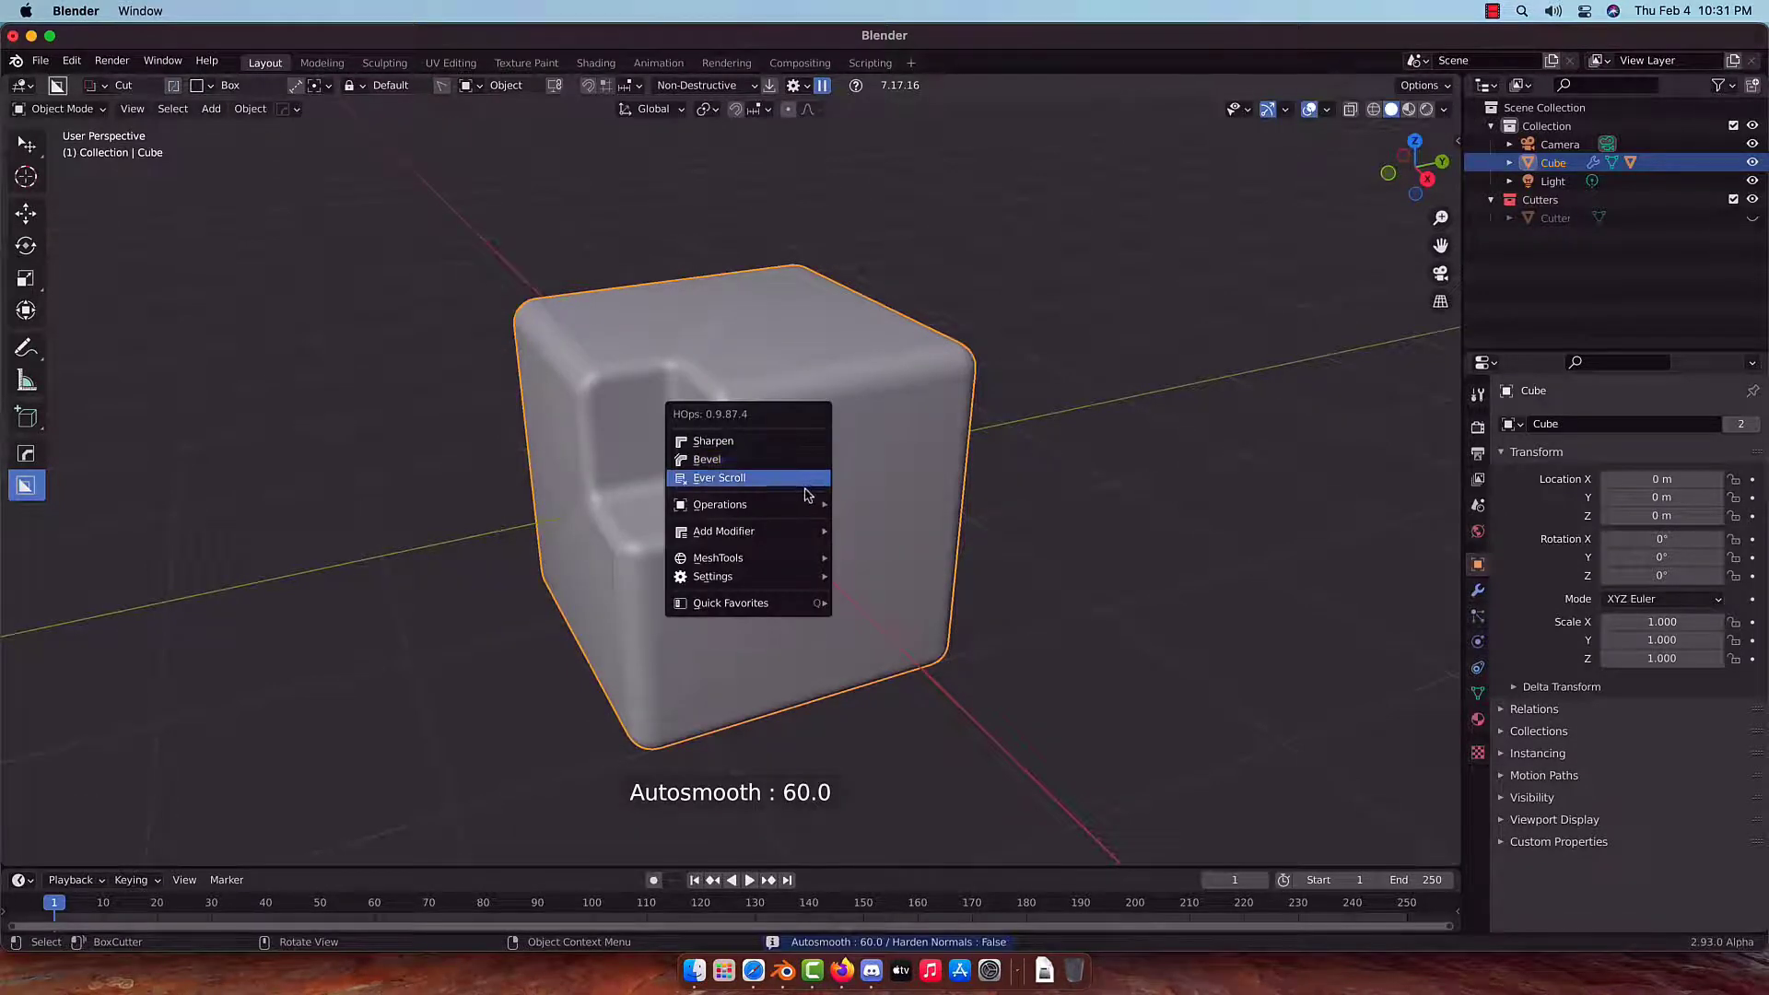
mouse_move(791, 536)
click(1052, 676)
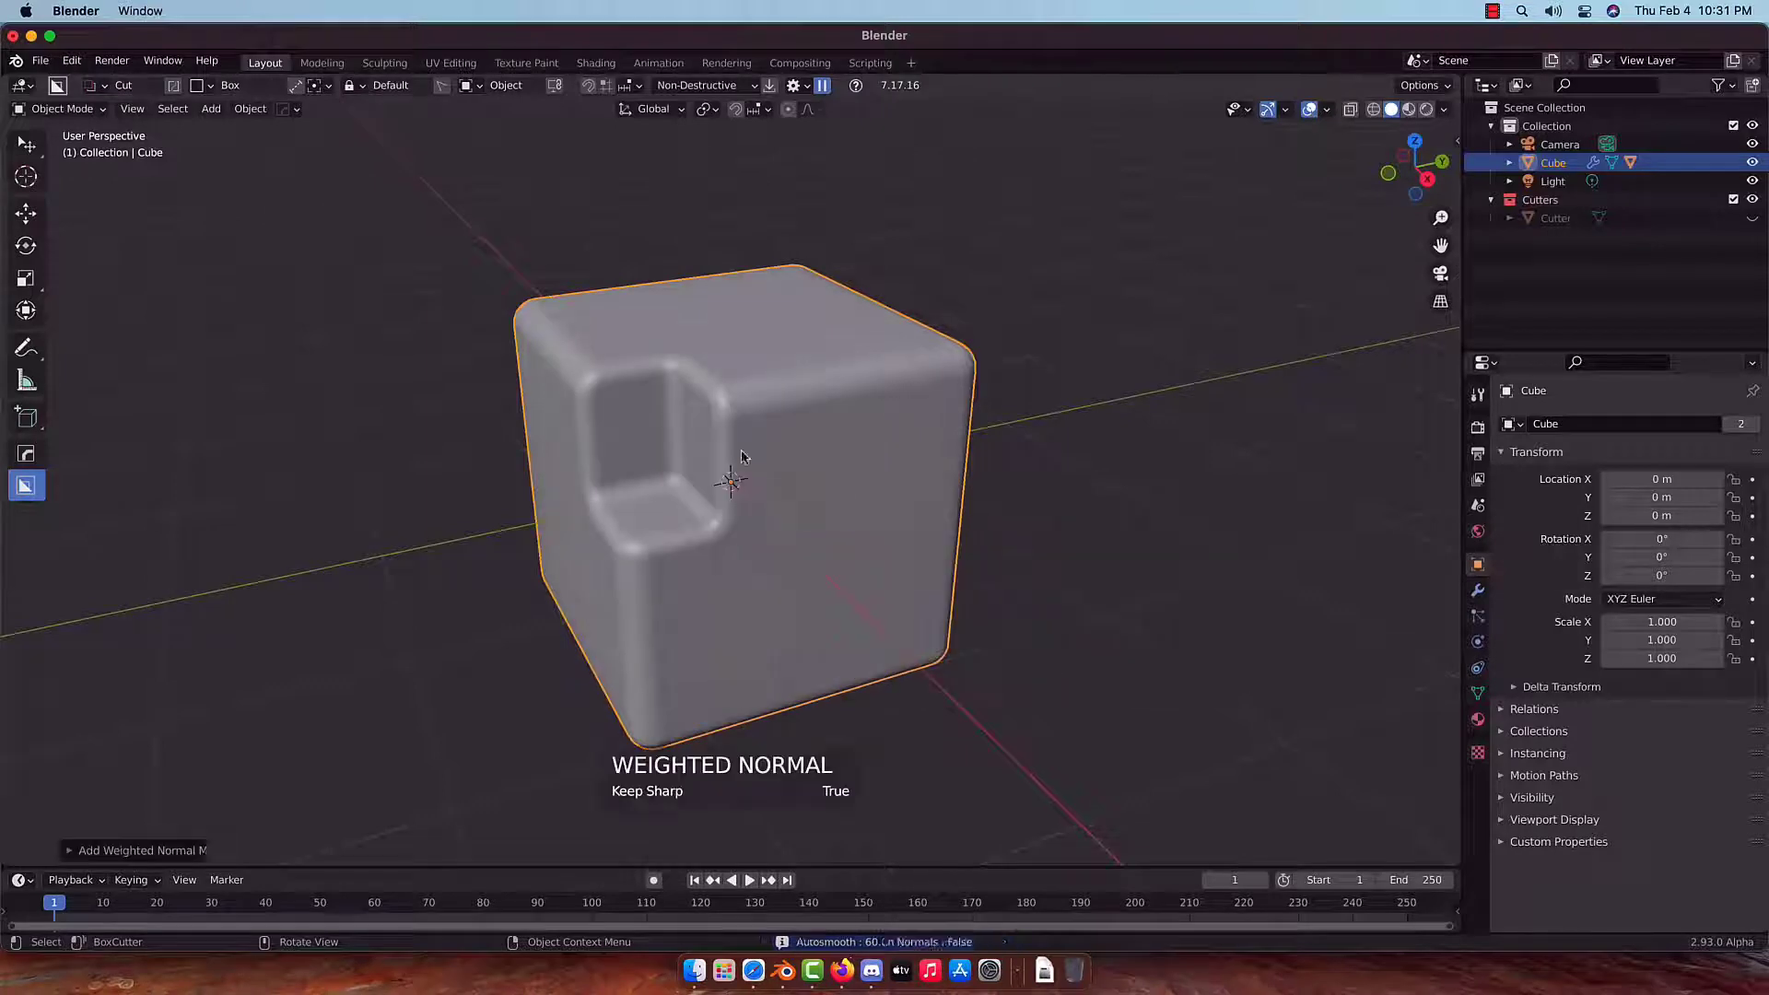
Run Step on the cube again and separate a larger box-shaped section around the corner notch with BoxCutter.
key(q)
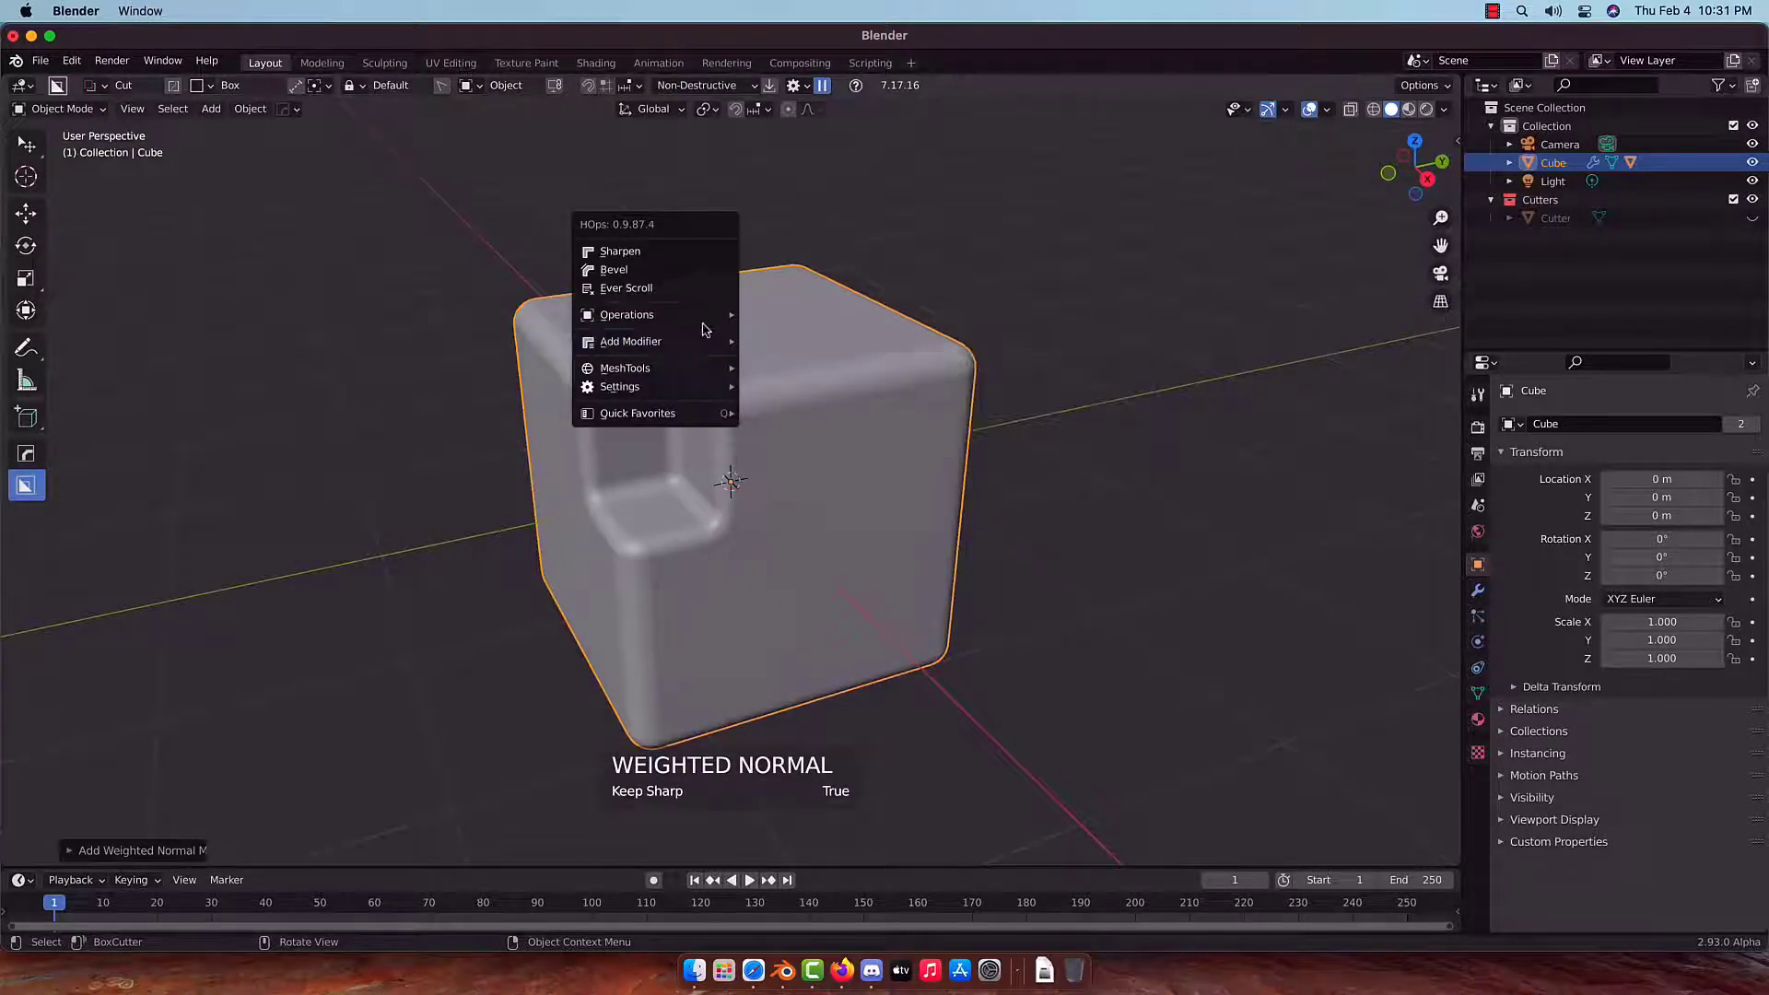
mouse_move(706, 318)
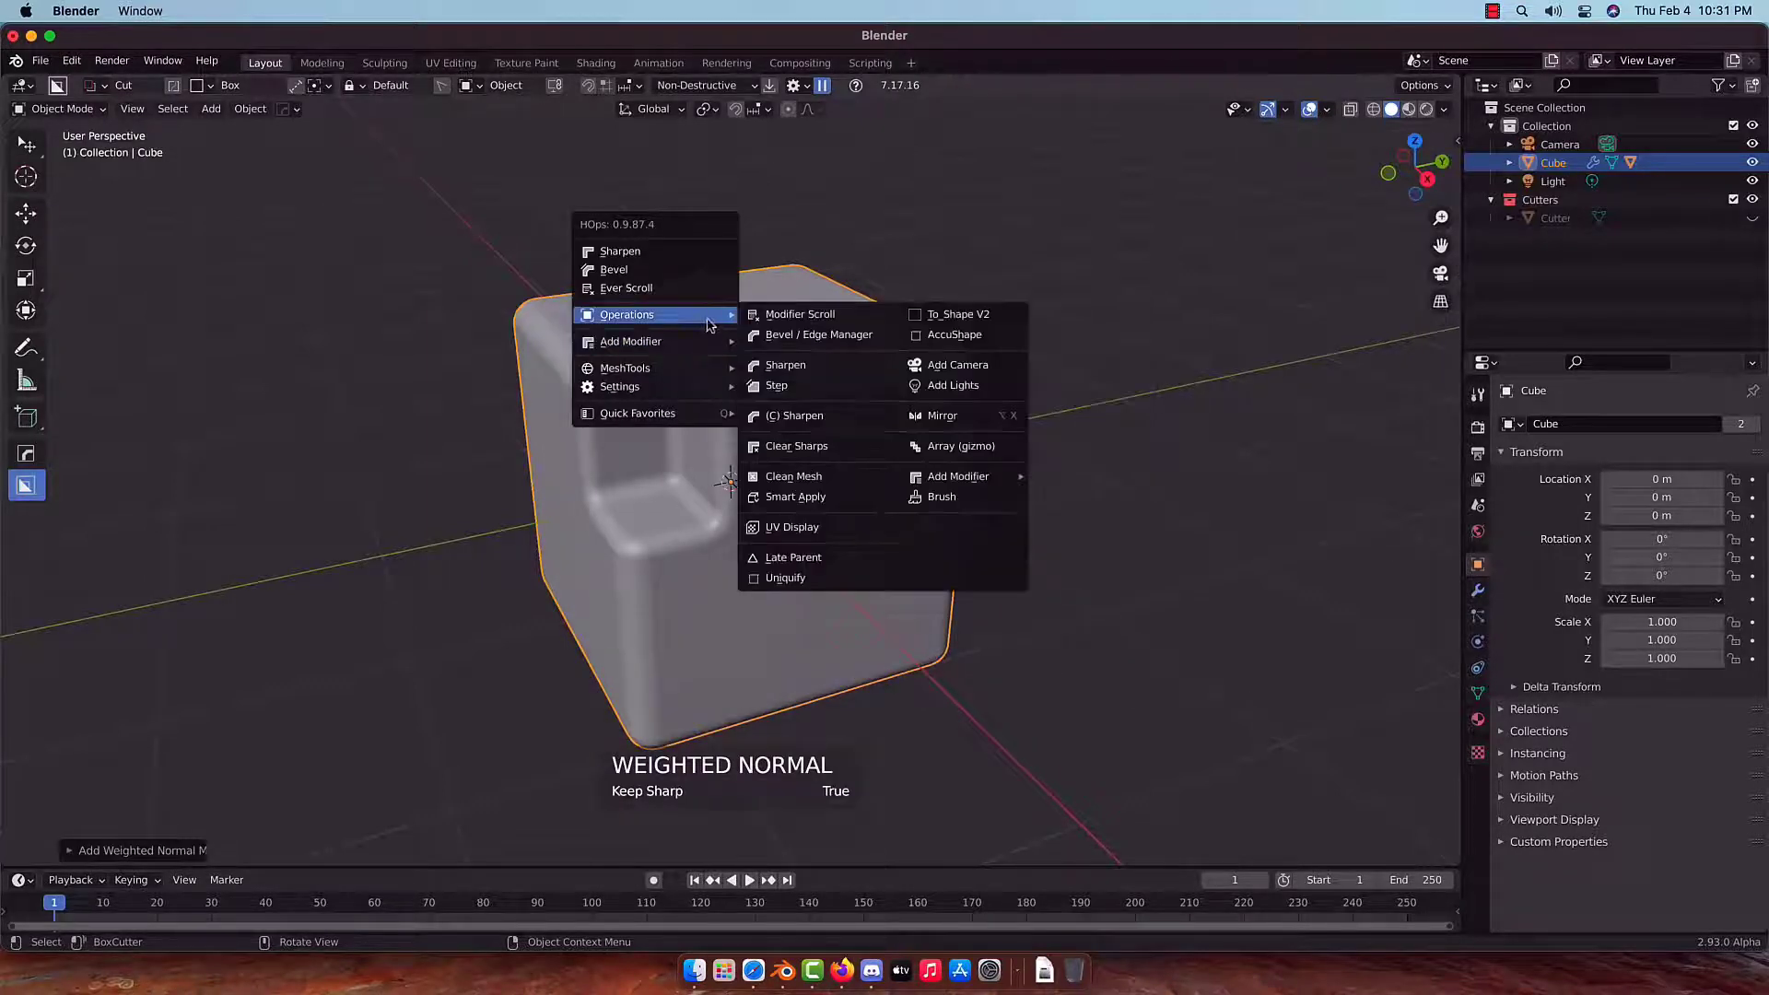
click(781, 385)
mouse_move(693, 344)
mouse_down()
mouse_move(564, 419)
mouse_move(566, 501)
mouse_up()
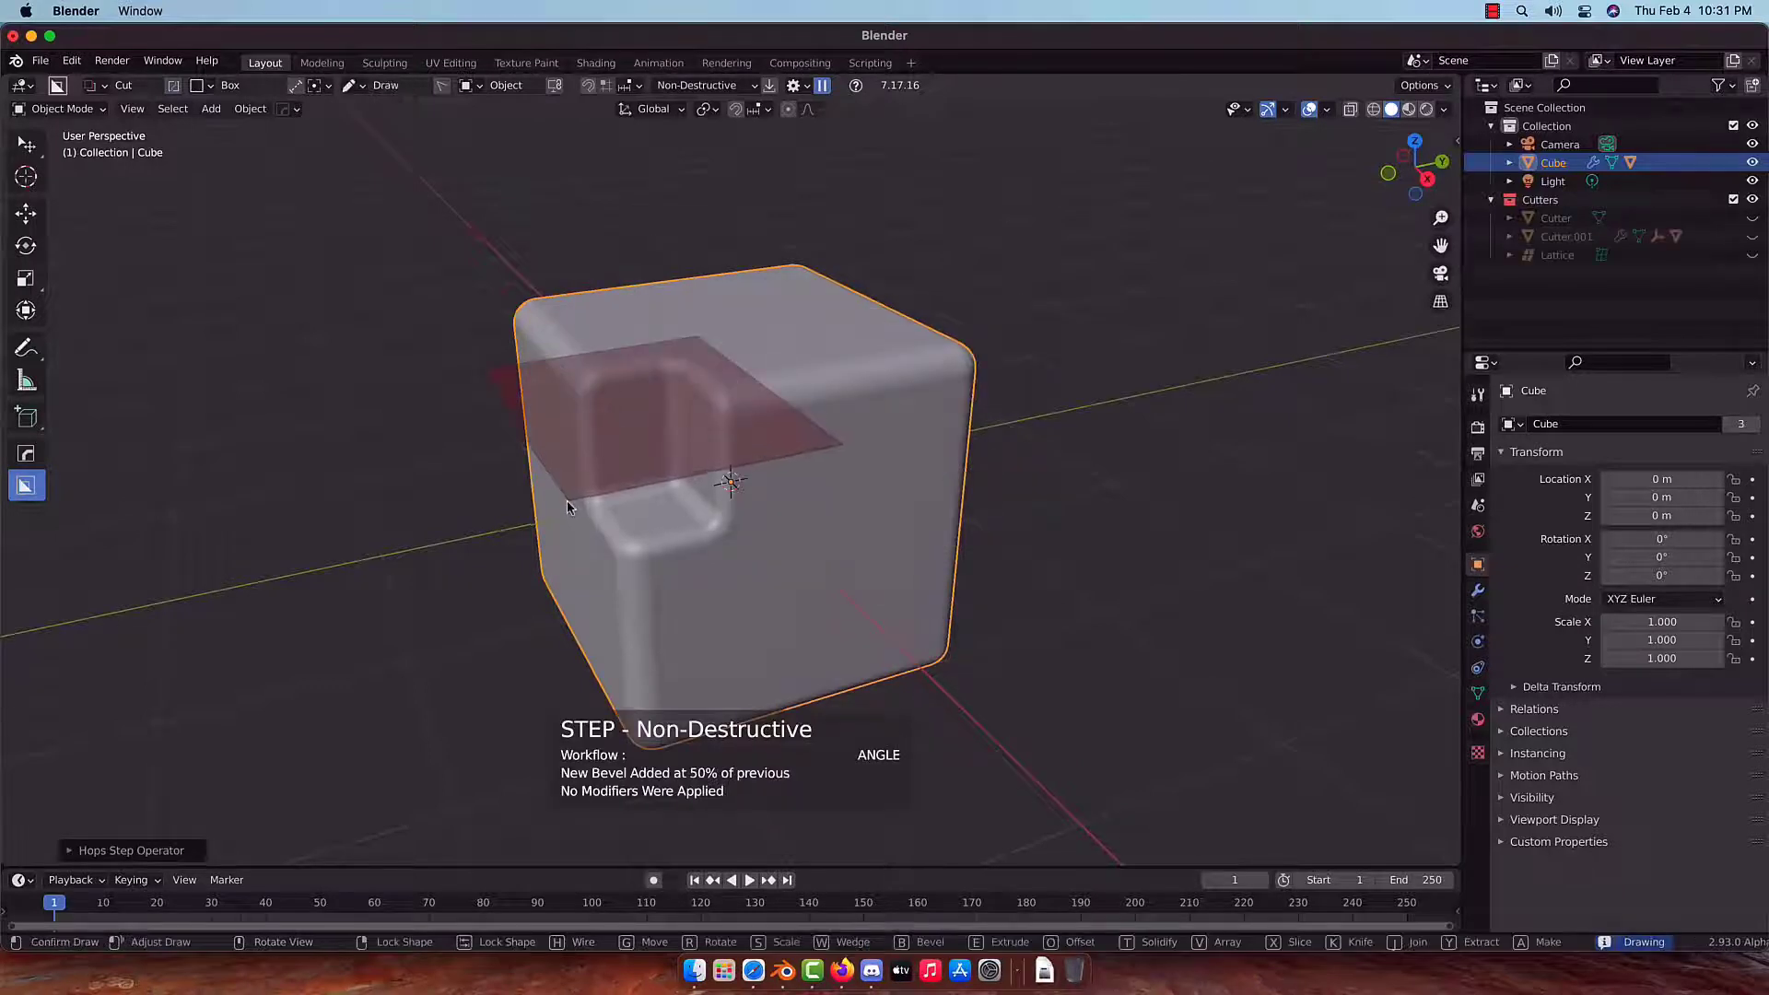
click(595, 669)
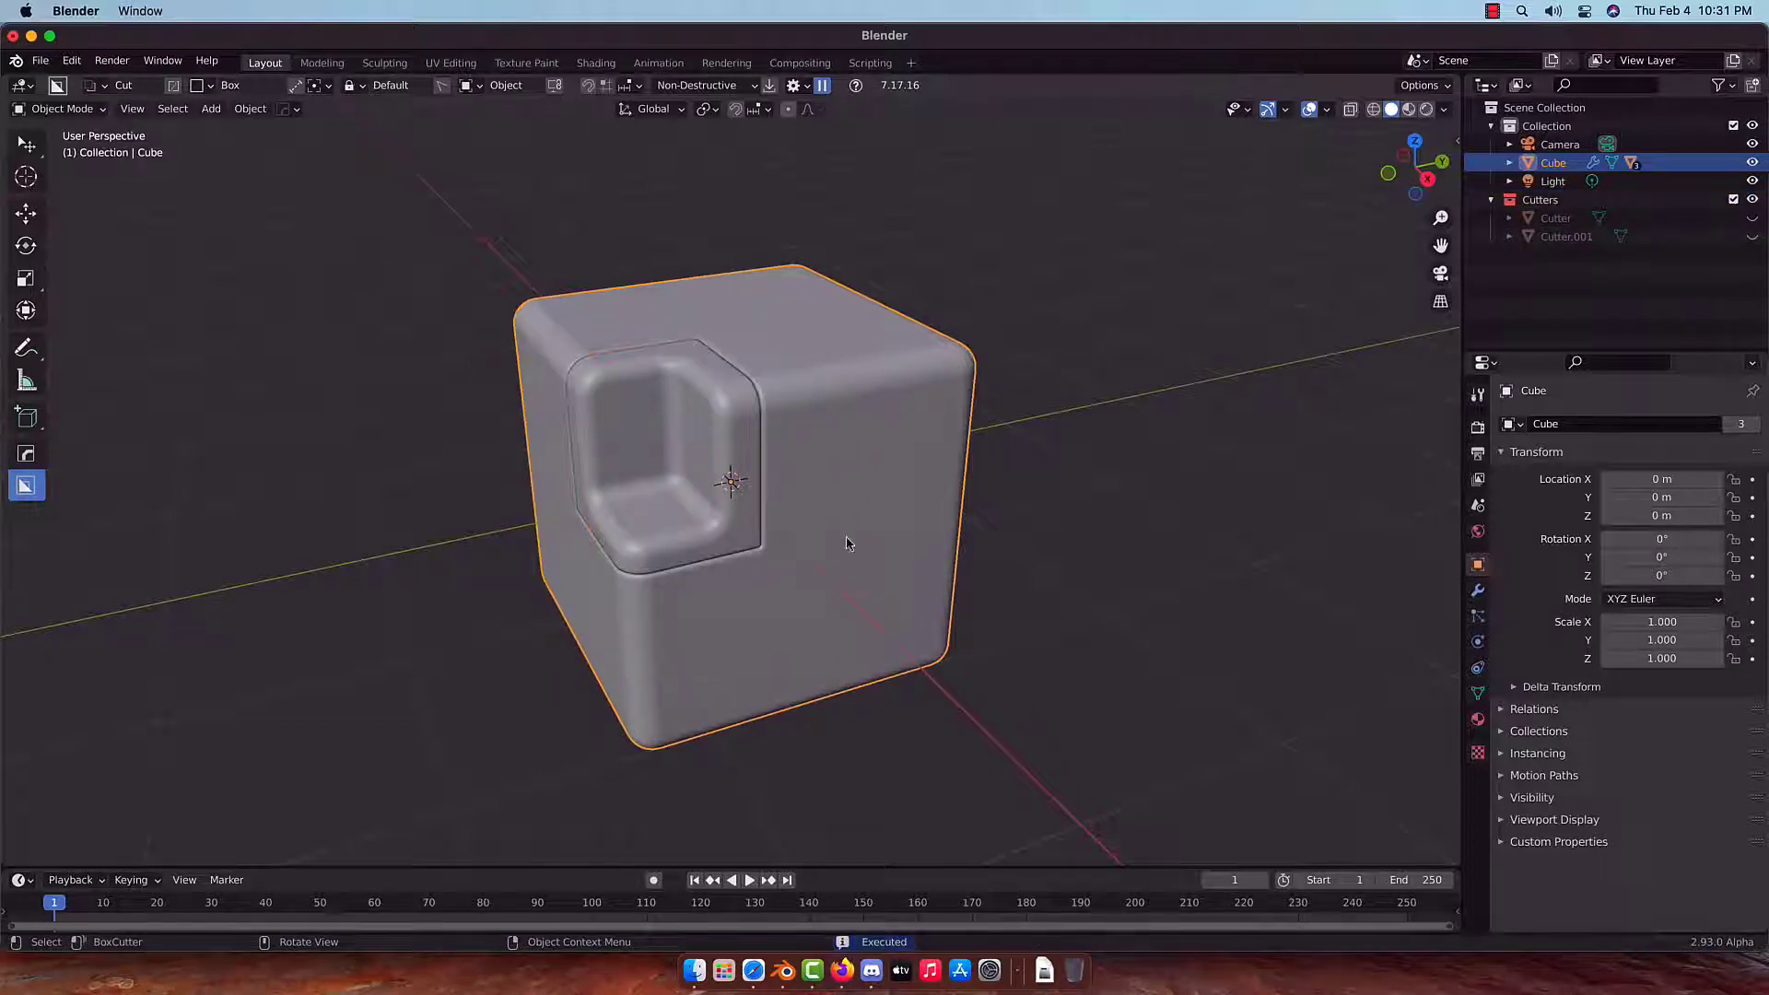
Slice a second, slightly larger box around the corner section to form an outer frame piece.
drag(790, 565, 516, 373)
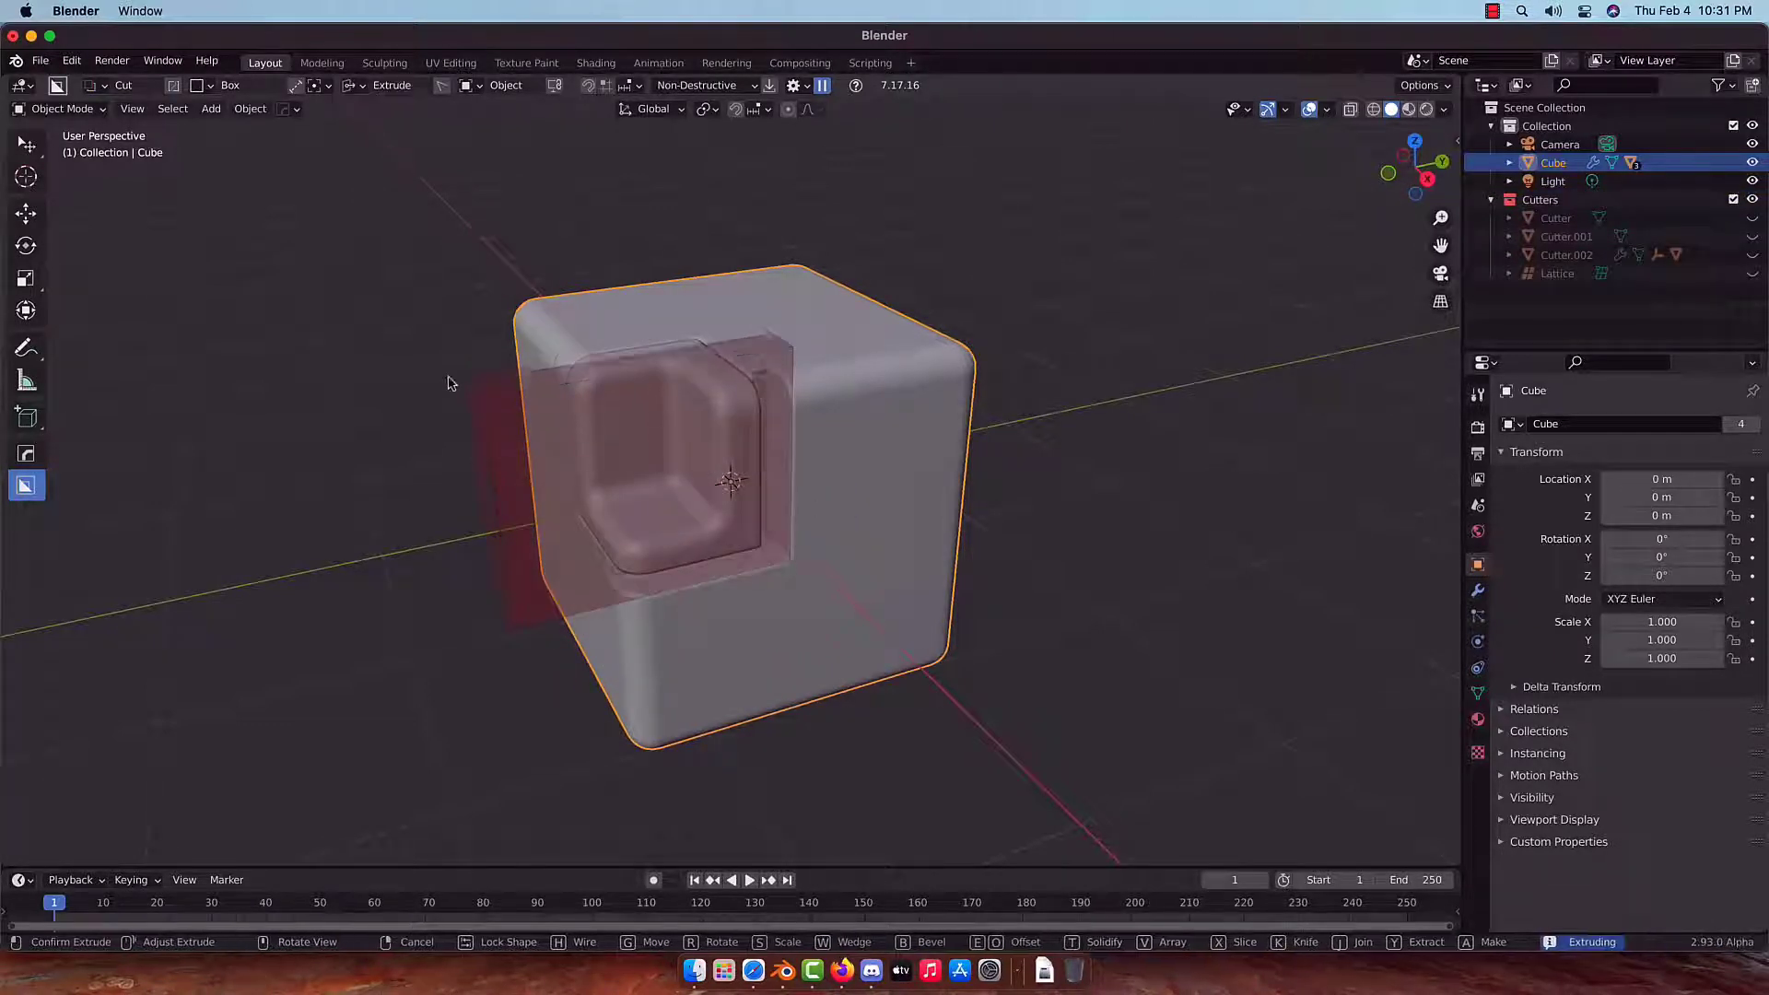
key(x)
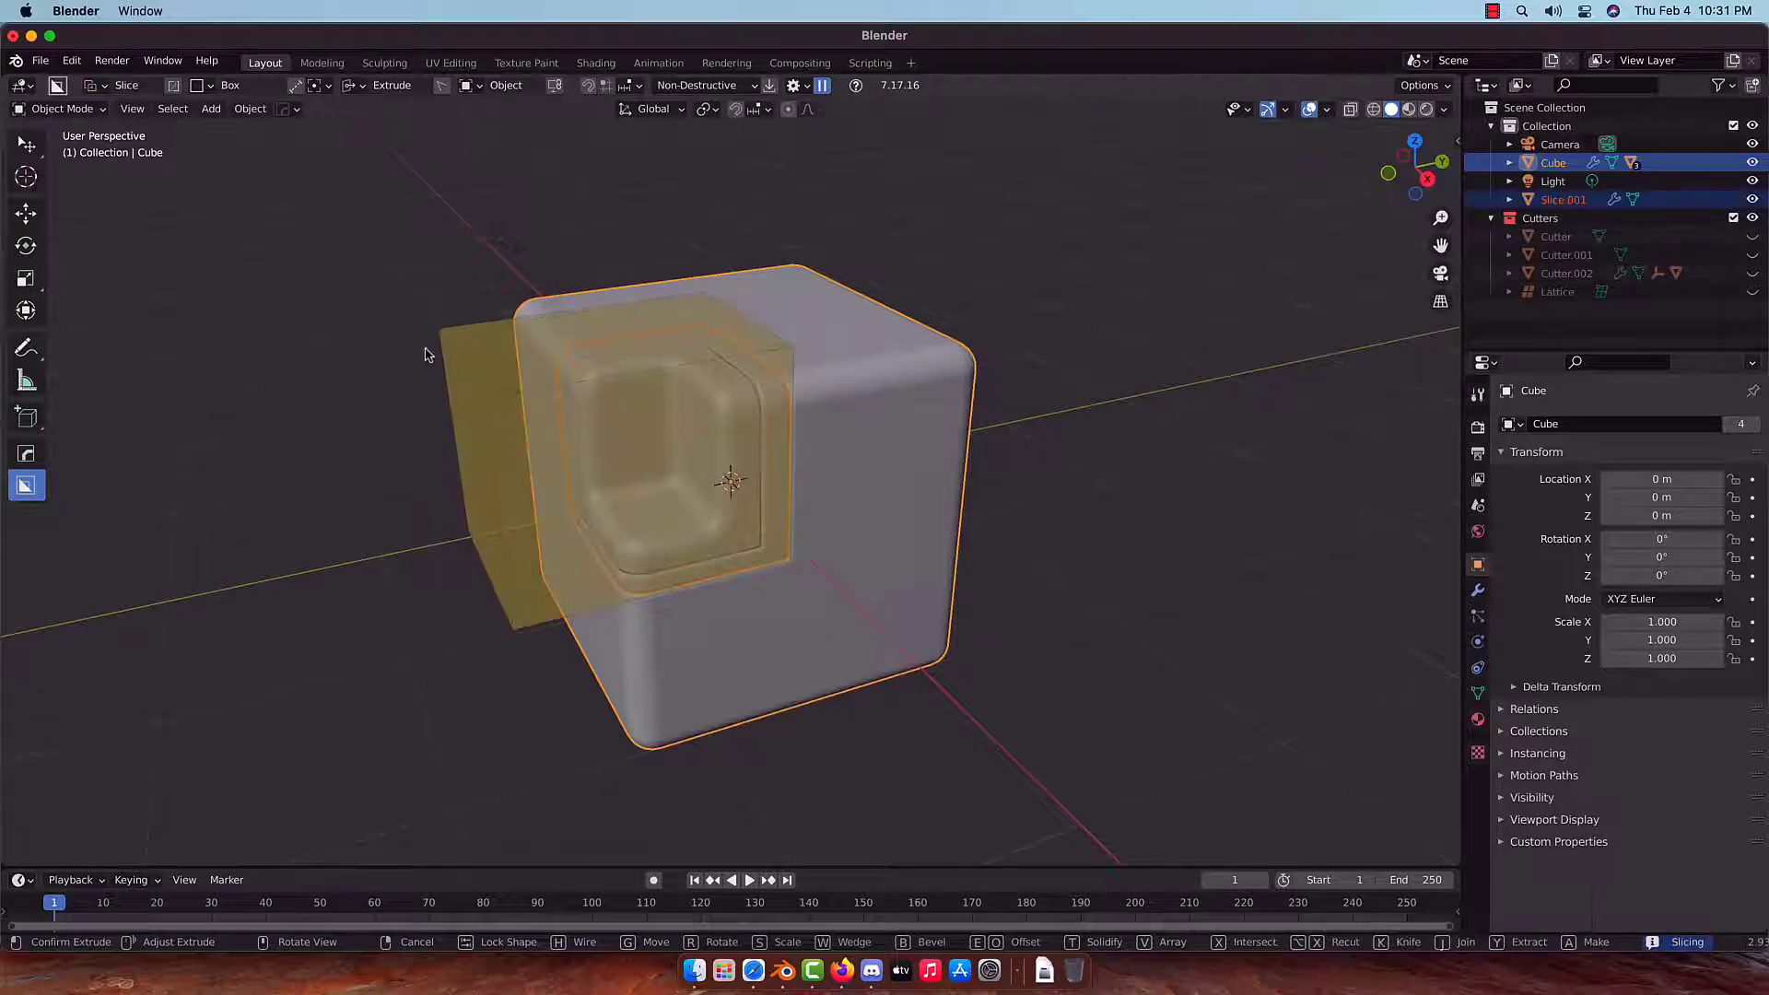
click(425, 354)
right_click(687, 391)
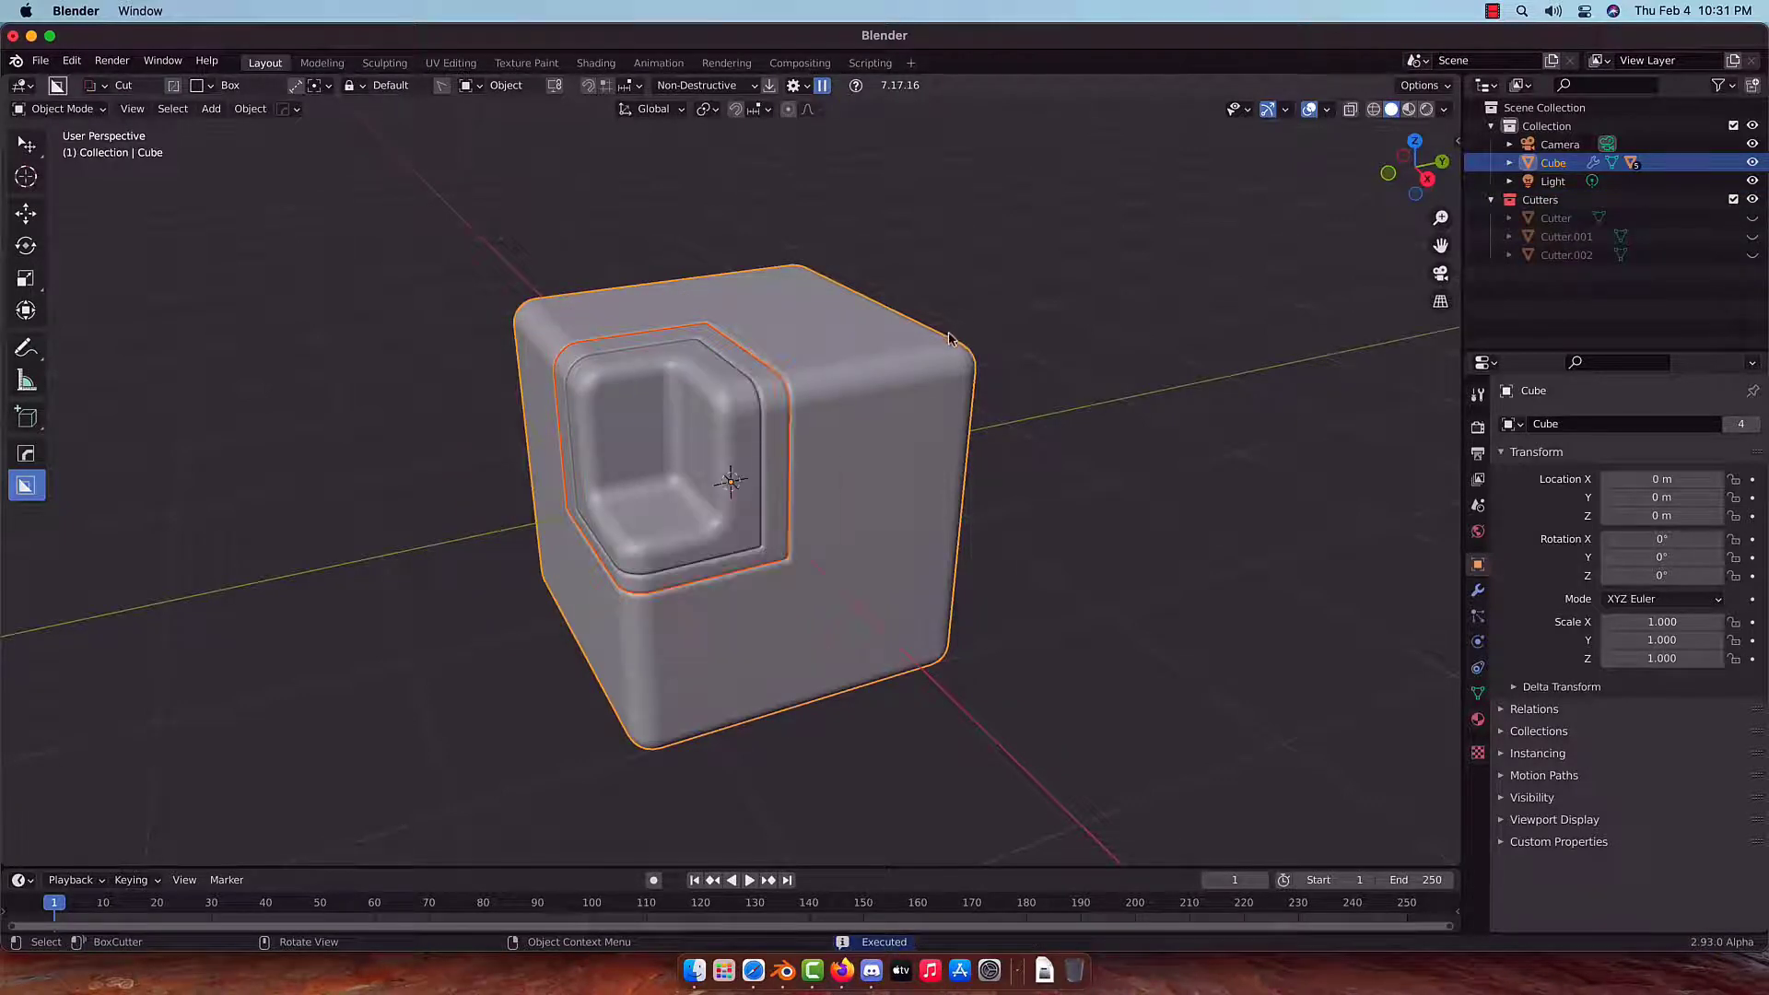
Set the viewport to the right orthographic view of the cube.
alt+middle_drag(940, 345, 870, 390)
alt+scroll(870, 390, up, 1)
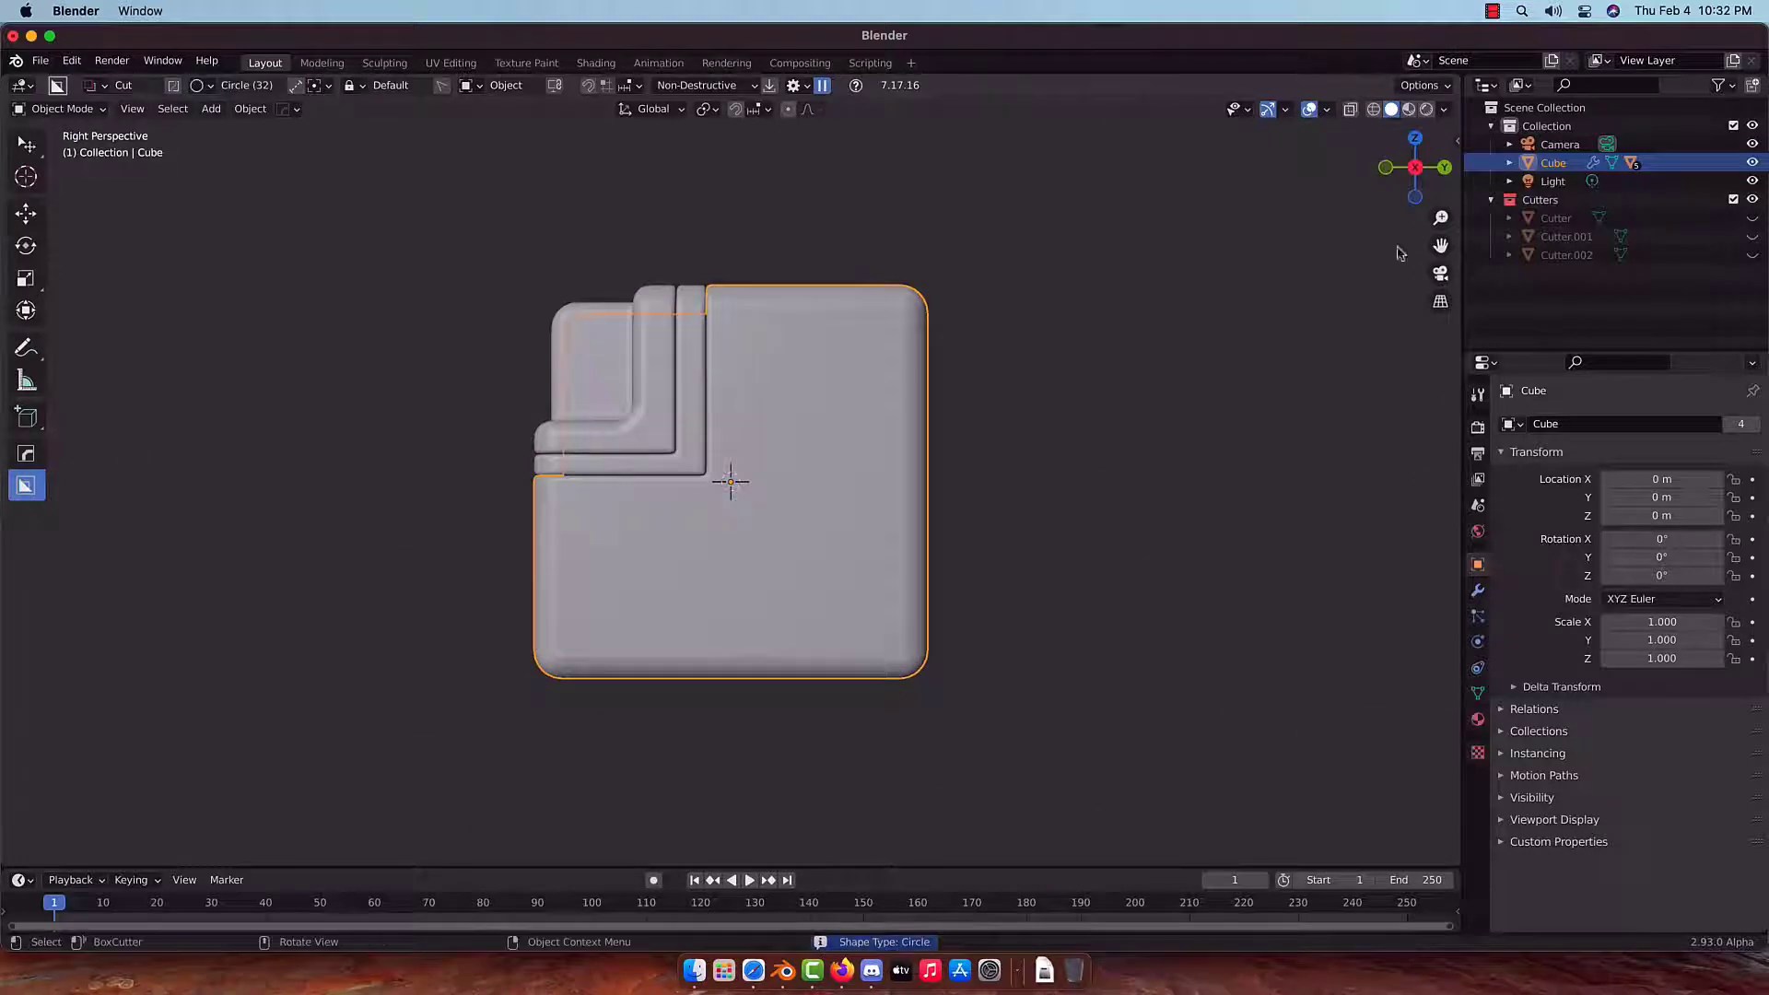
click(1441, 302)
drag(447, 257, 999, 351)
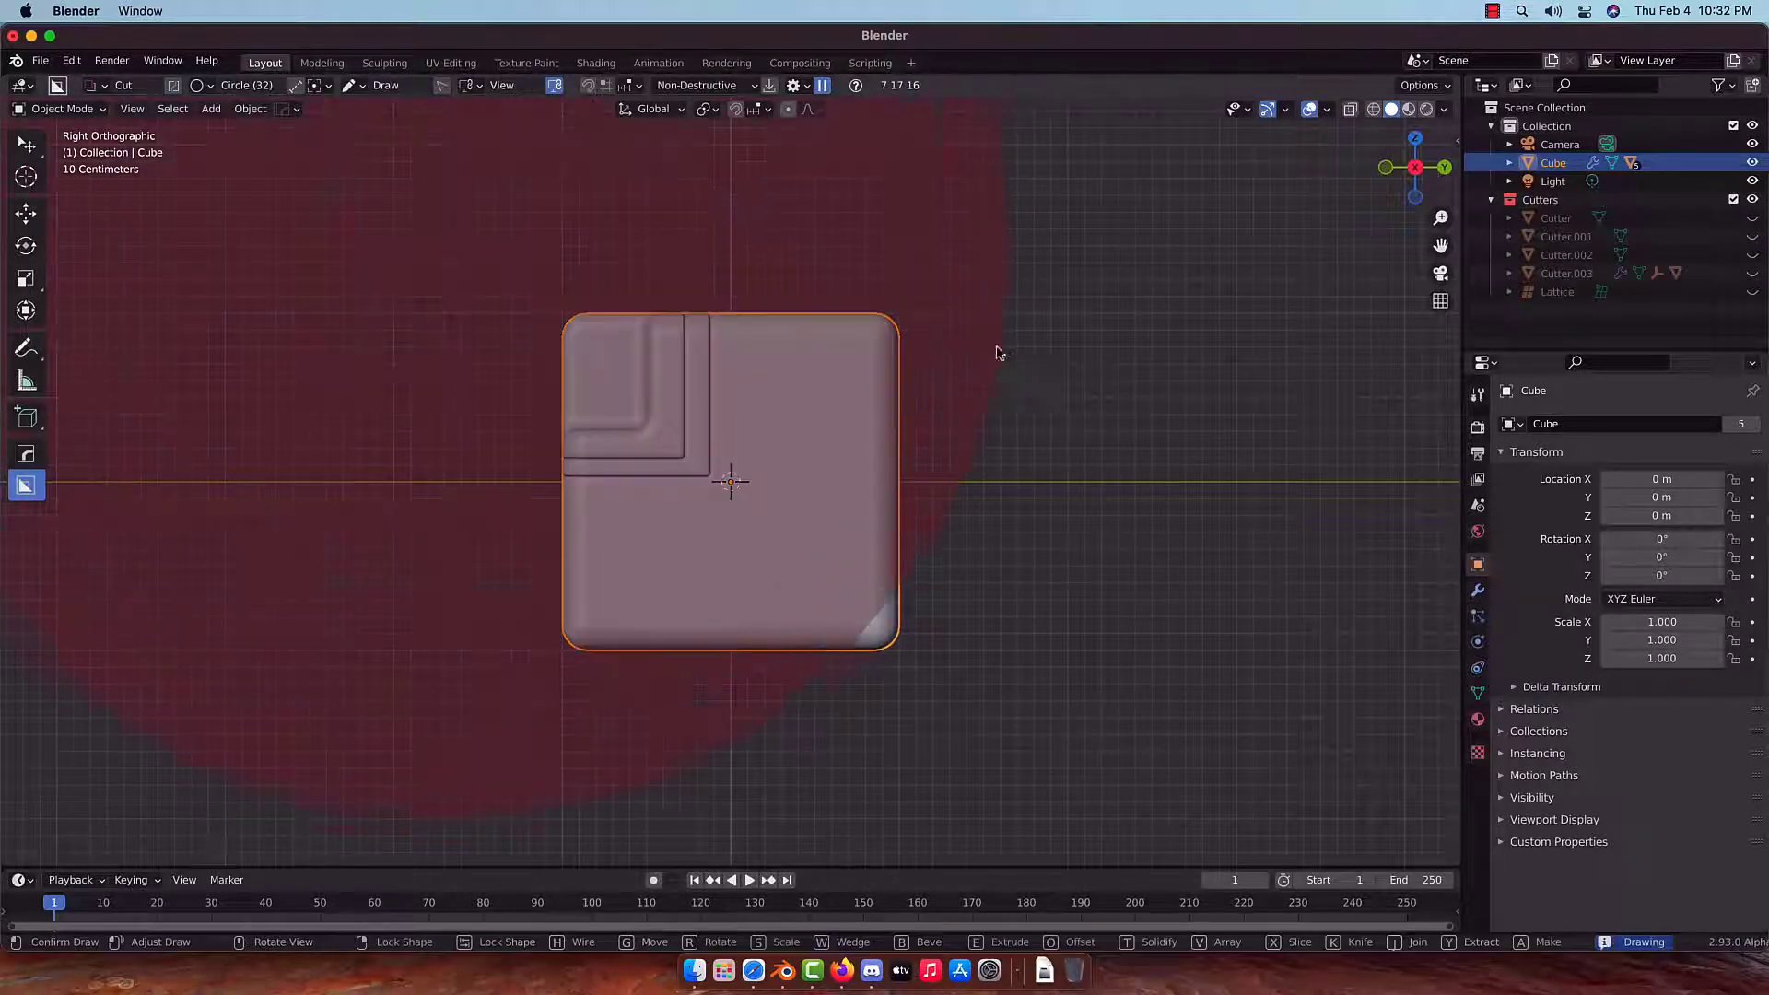
key(Escape)
key(s)
key(Escape)
Set the BoxCutter shape to Box and slice a horizontal strip off the top of the cube.
key(d)
key(d)
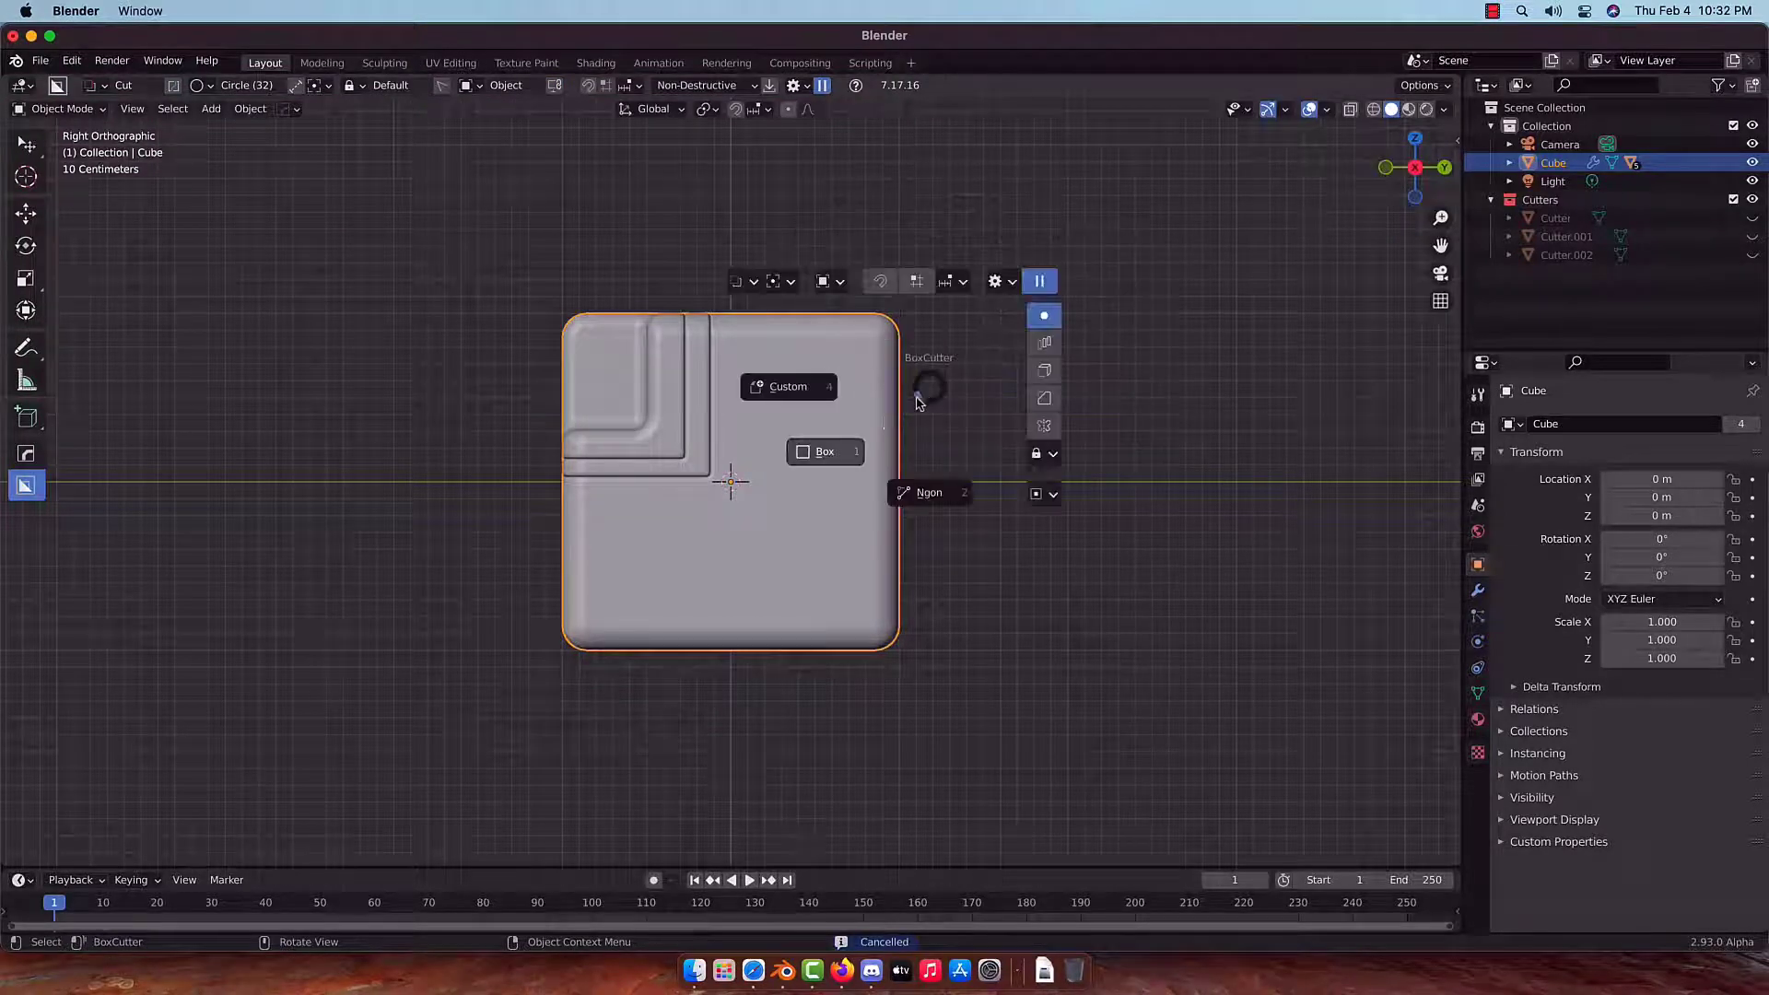
click(864, 427)
mouse_move(441, 249)
mouse_down()
mouse_move(999, 348)
mouse_move(1010, 373)
mouse_up()
key(x)
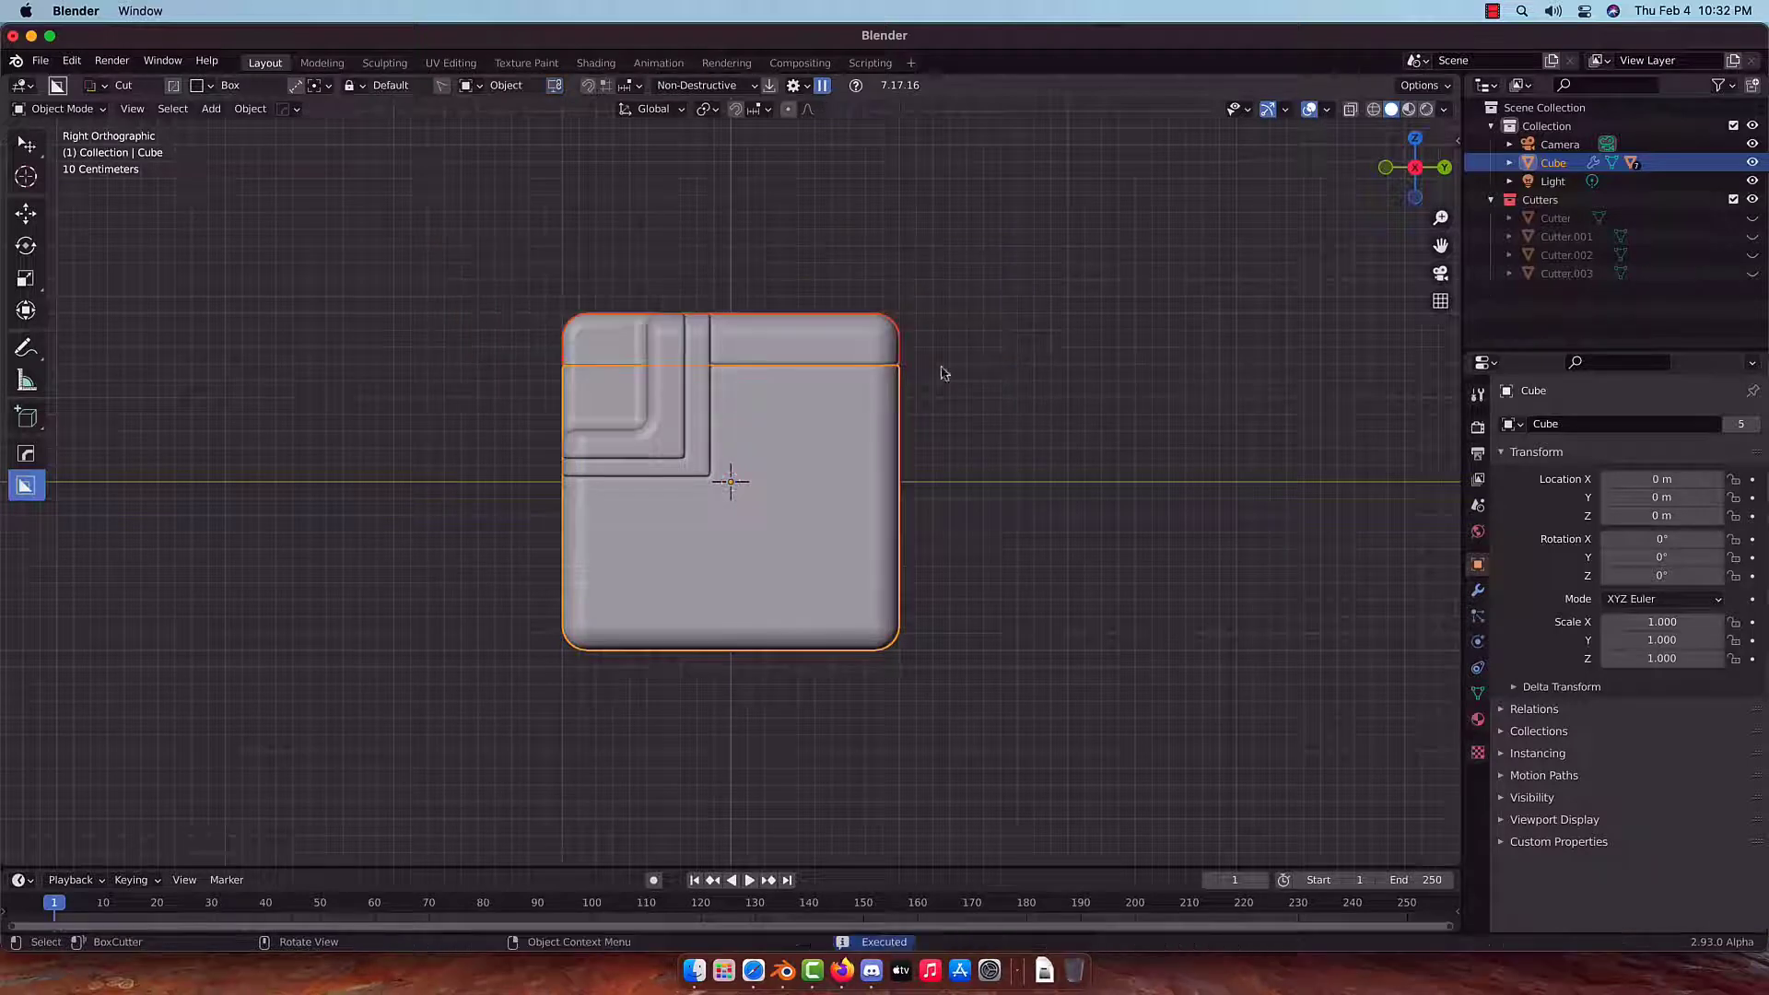
Cut a narrow slot across the seam below the top strip, and slice a second horizontal band off the body.
click(858, 359)
mouse_move(856, 359)
mouse_down()
mouse_move(724, 380)
mouse_move(848, 362)
mouse_up()
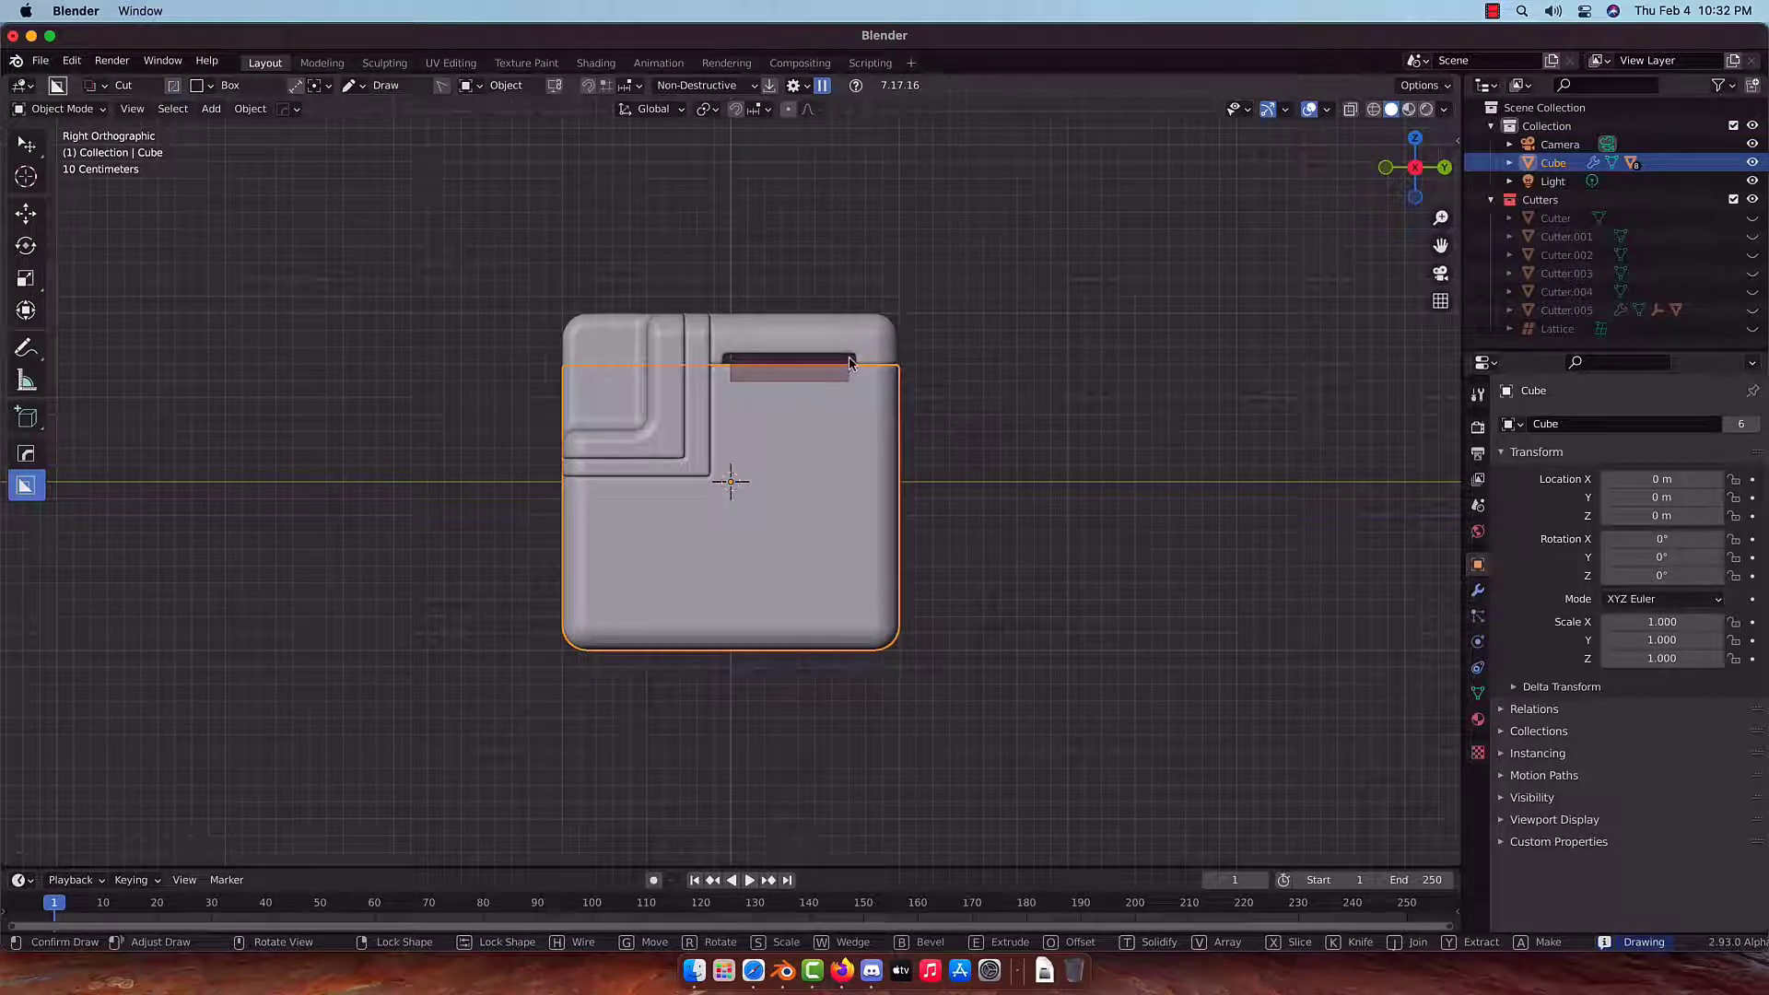
drag(505, 338, 1110, 513)
key(x)
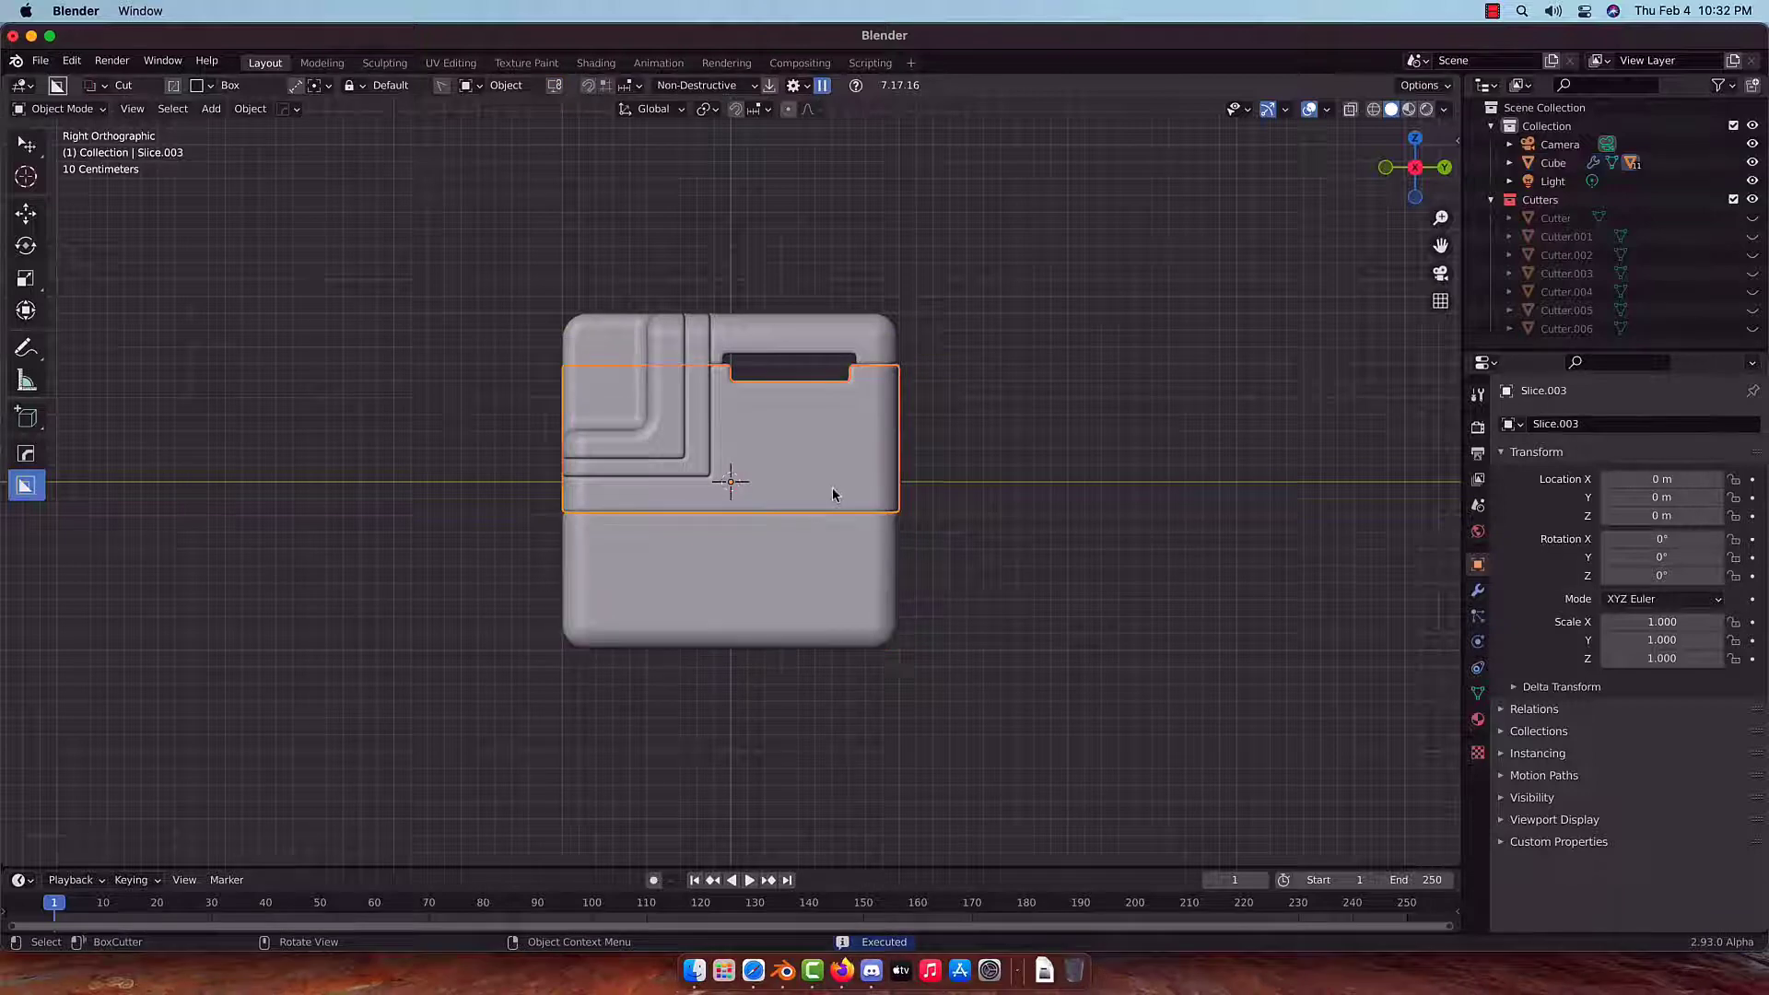
Cut a long slot along the seam below the second band and slice off another section across the cube's middle.
mouse_move(838, 499)
mouse_down()
mouse_move(577, 550)
mouse_move(596, 541)
mouse_up()
middle_drag(628, 468, 586, 499)
scroll(586, 499, up, 3)
mouse_move(464, 440)
mouse_down()
mouse_move(773, 780)
mouse_move(1198, 580)
mouse_up()
Slice two stepped strips, one below the other, off the upper part of the cube's lower body.
click(864, 679)
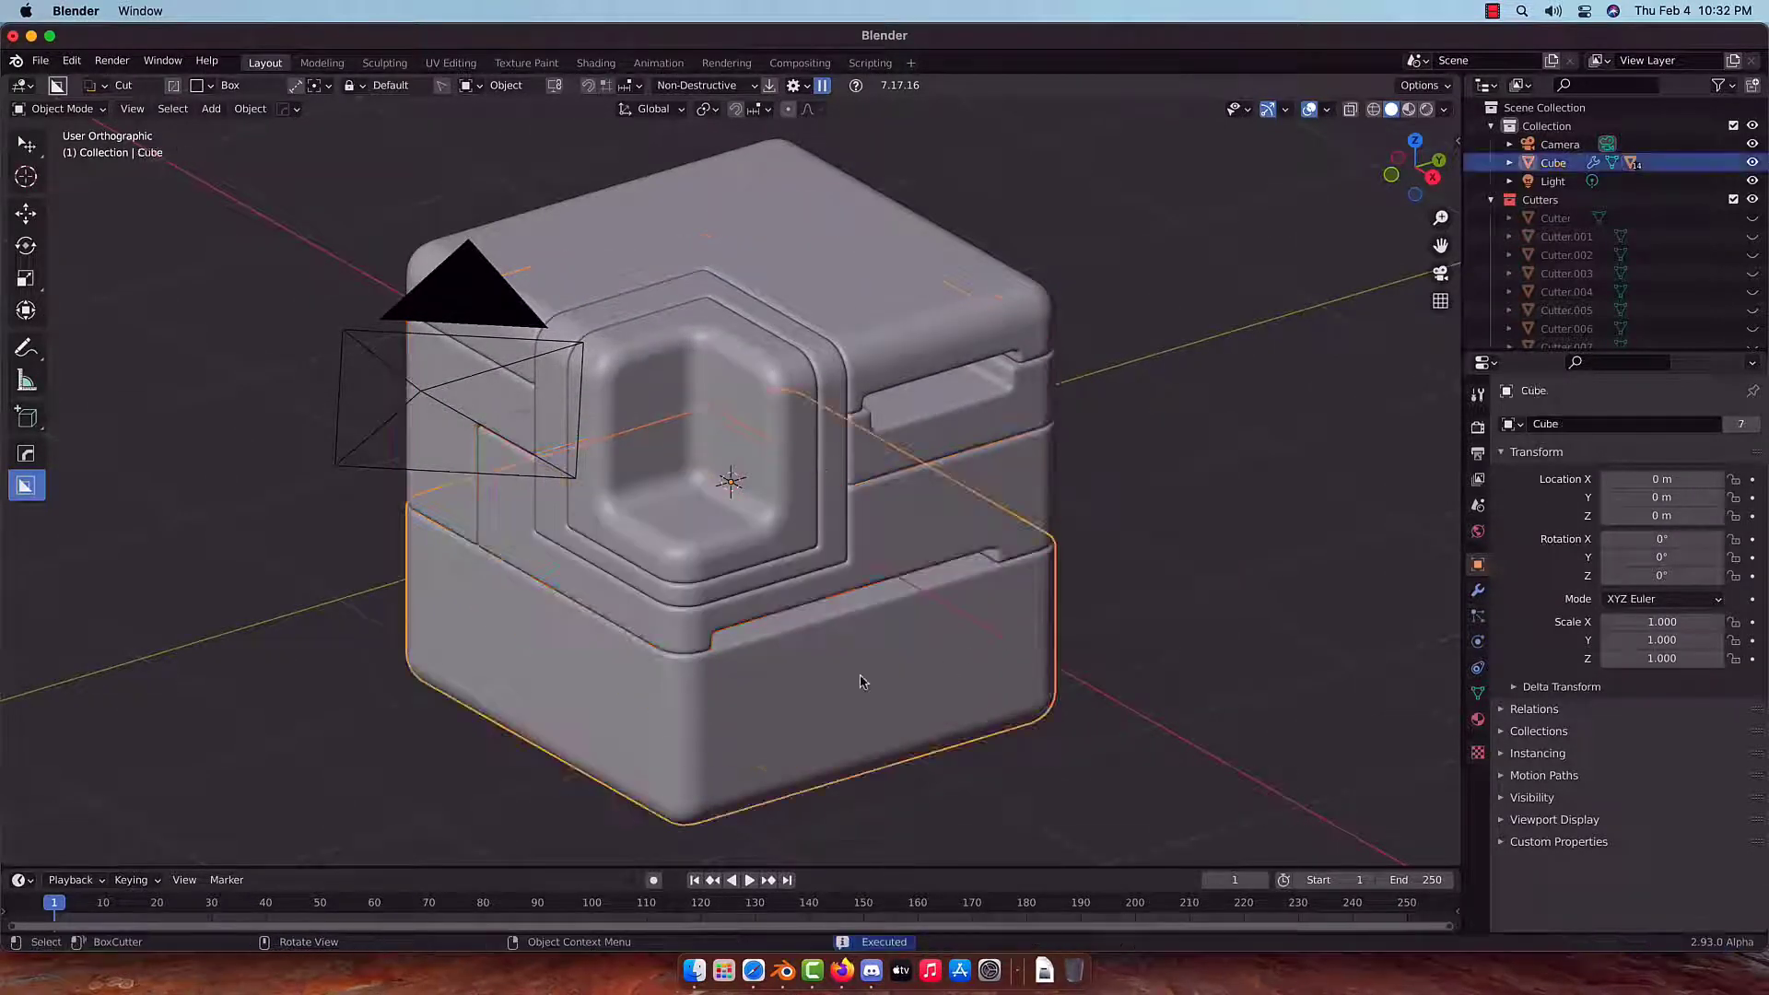
drag(602, 613, 871, 545)
key(x)
drag(1244, 477, 1290, 463)
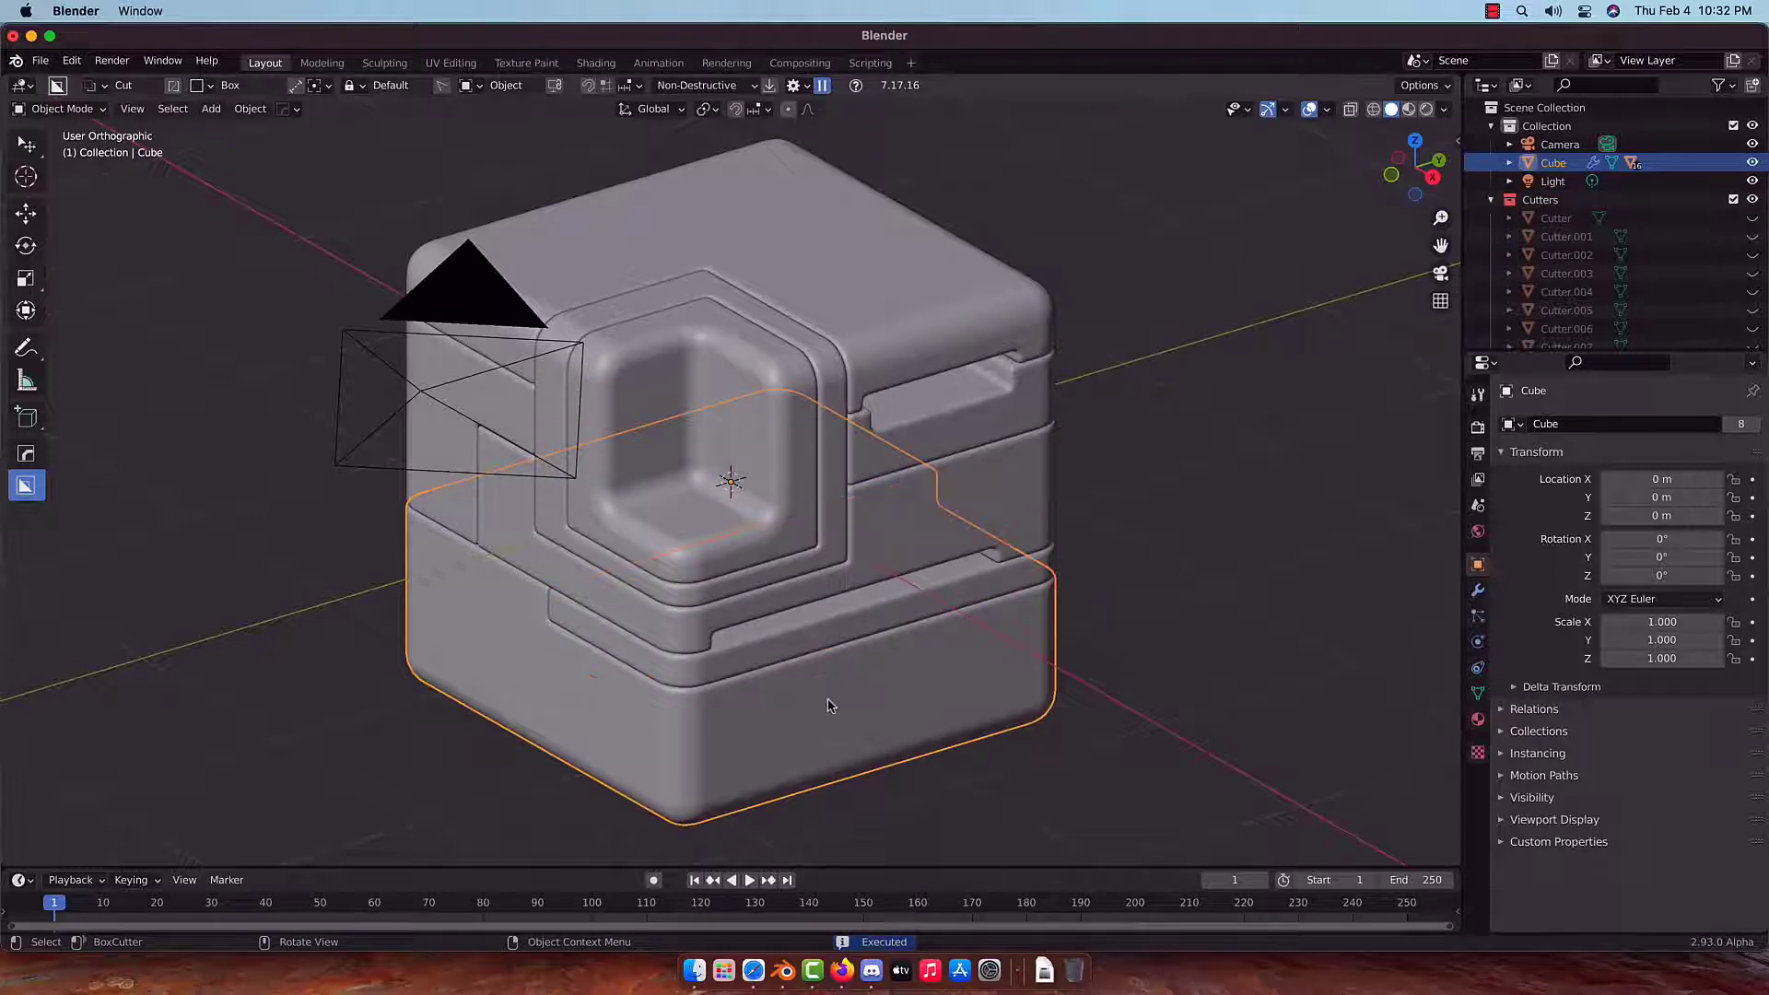
drag(831, 702, 48, 523)
key(x)
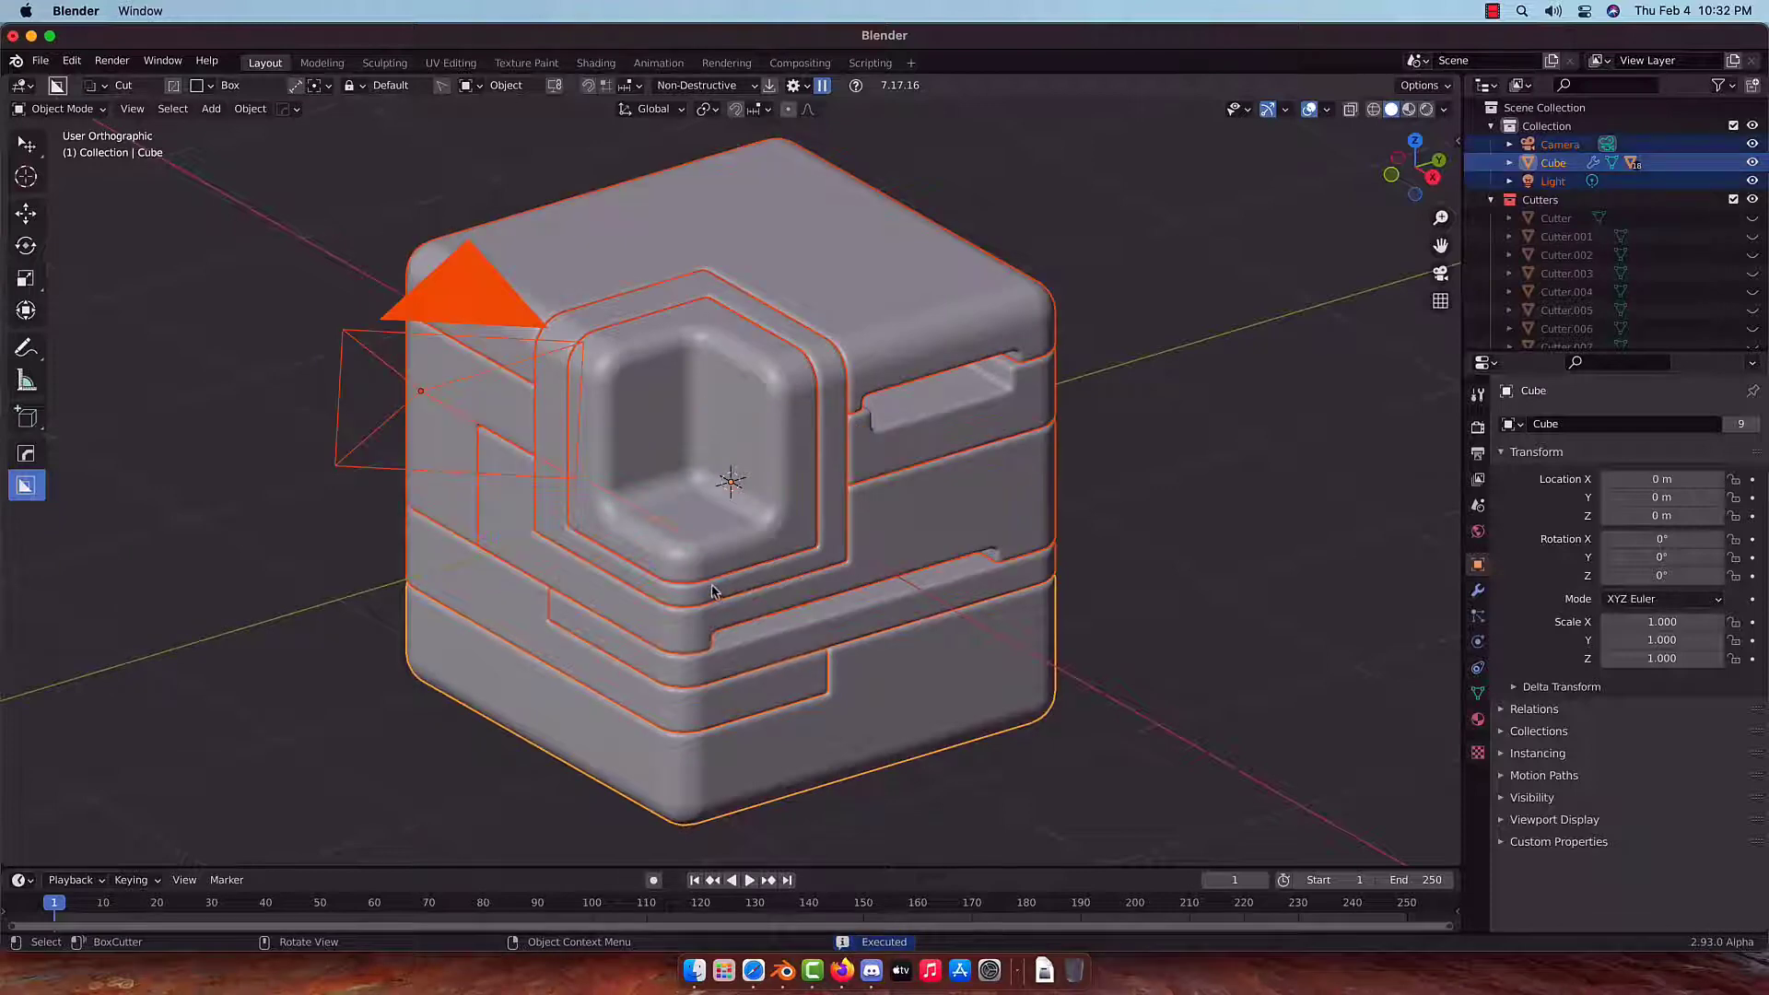
Give each selected piece its own blank Principled material through Hard Ops, and deselect everything.
key(alt+m)
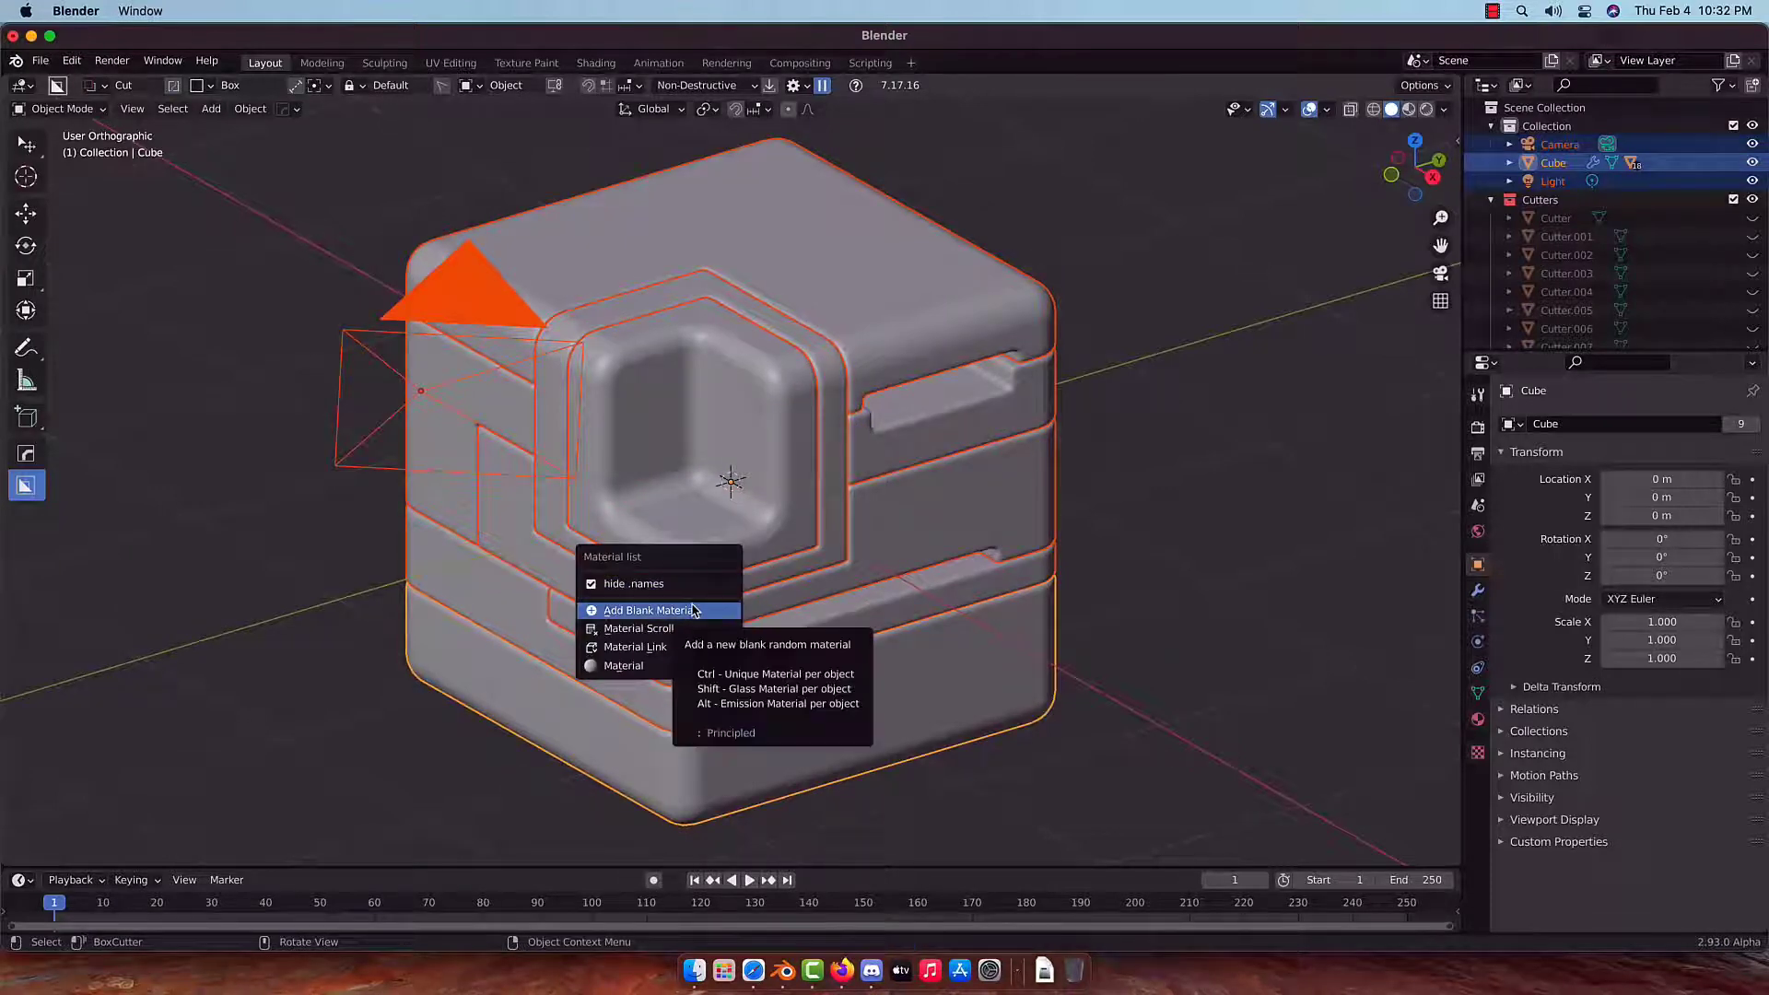
ctrl+click(693, 610)
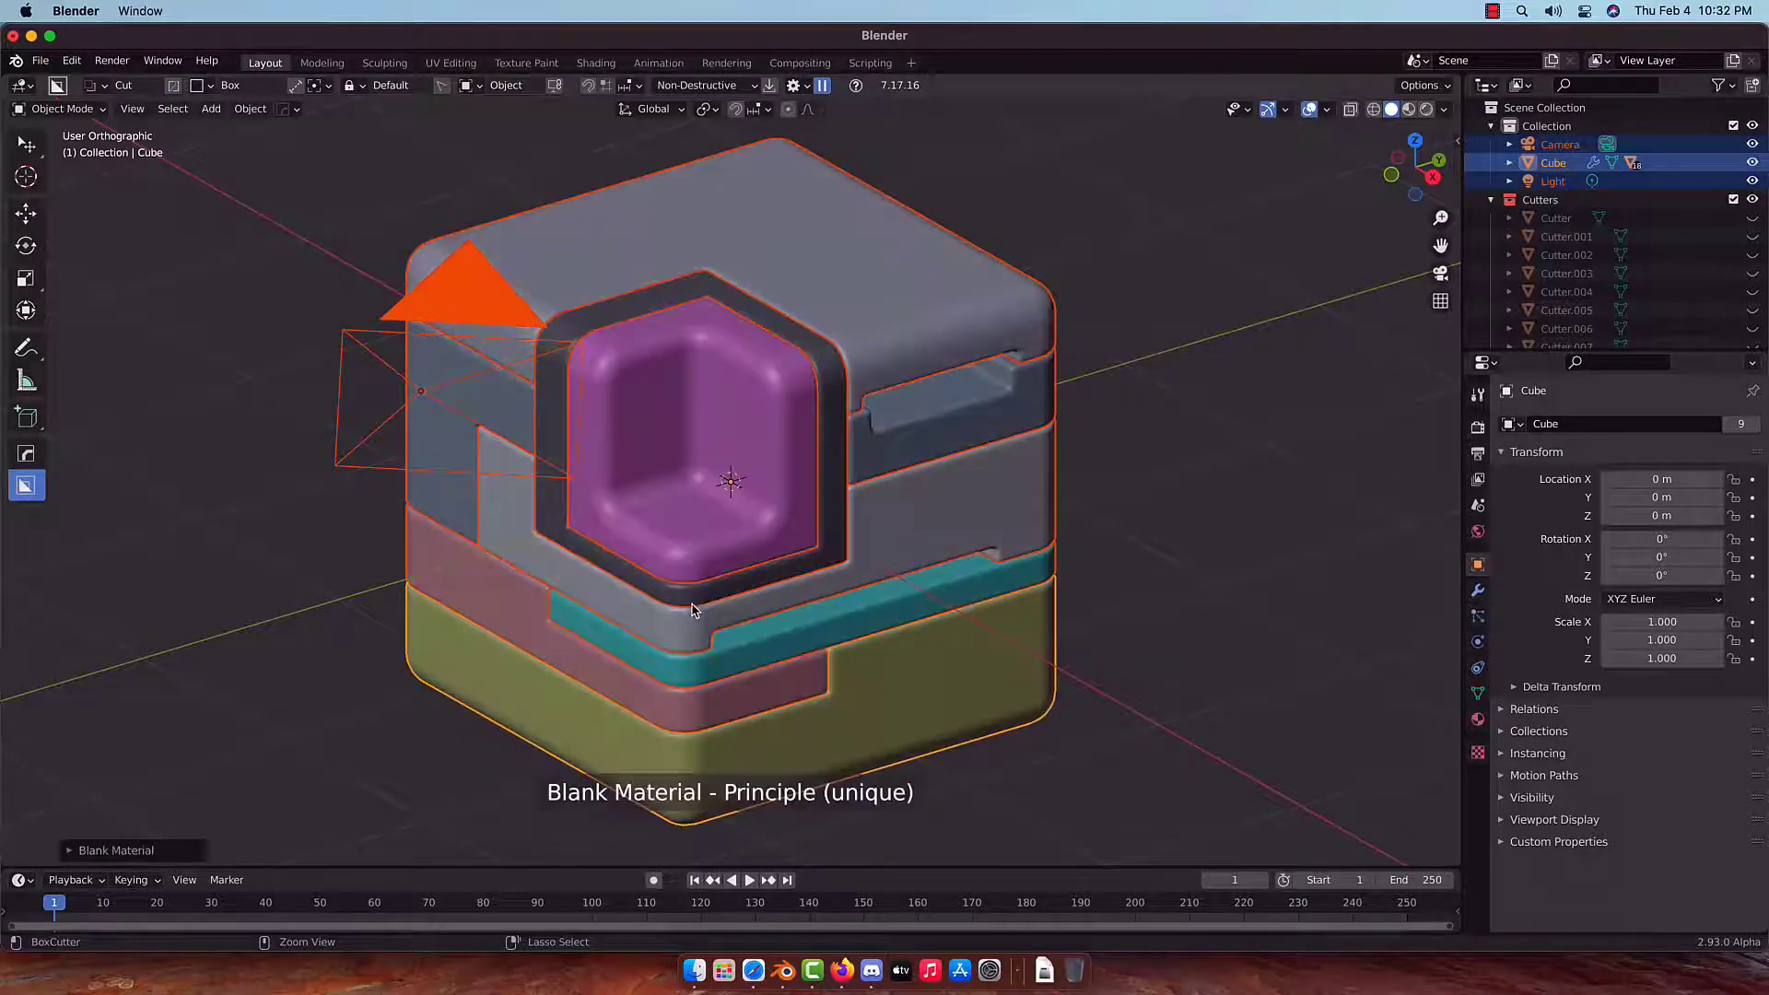
scroll(712, 590, down, 2)
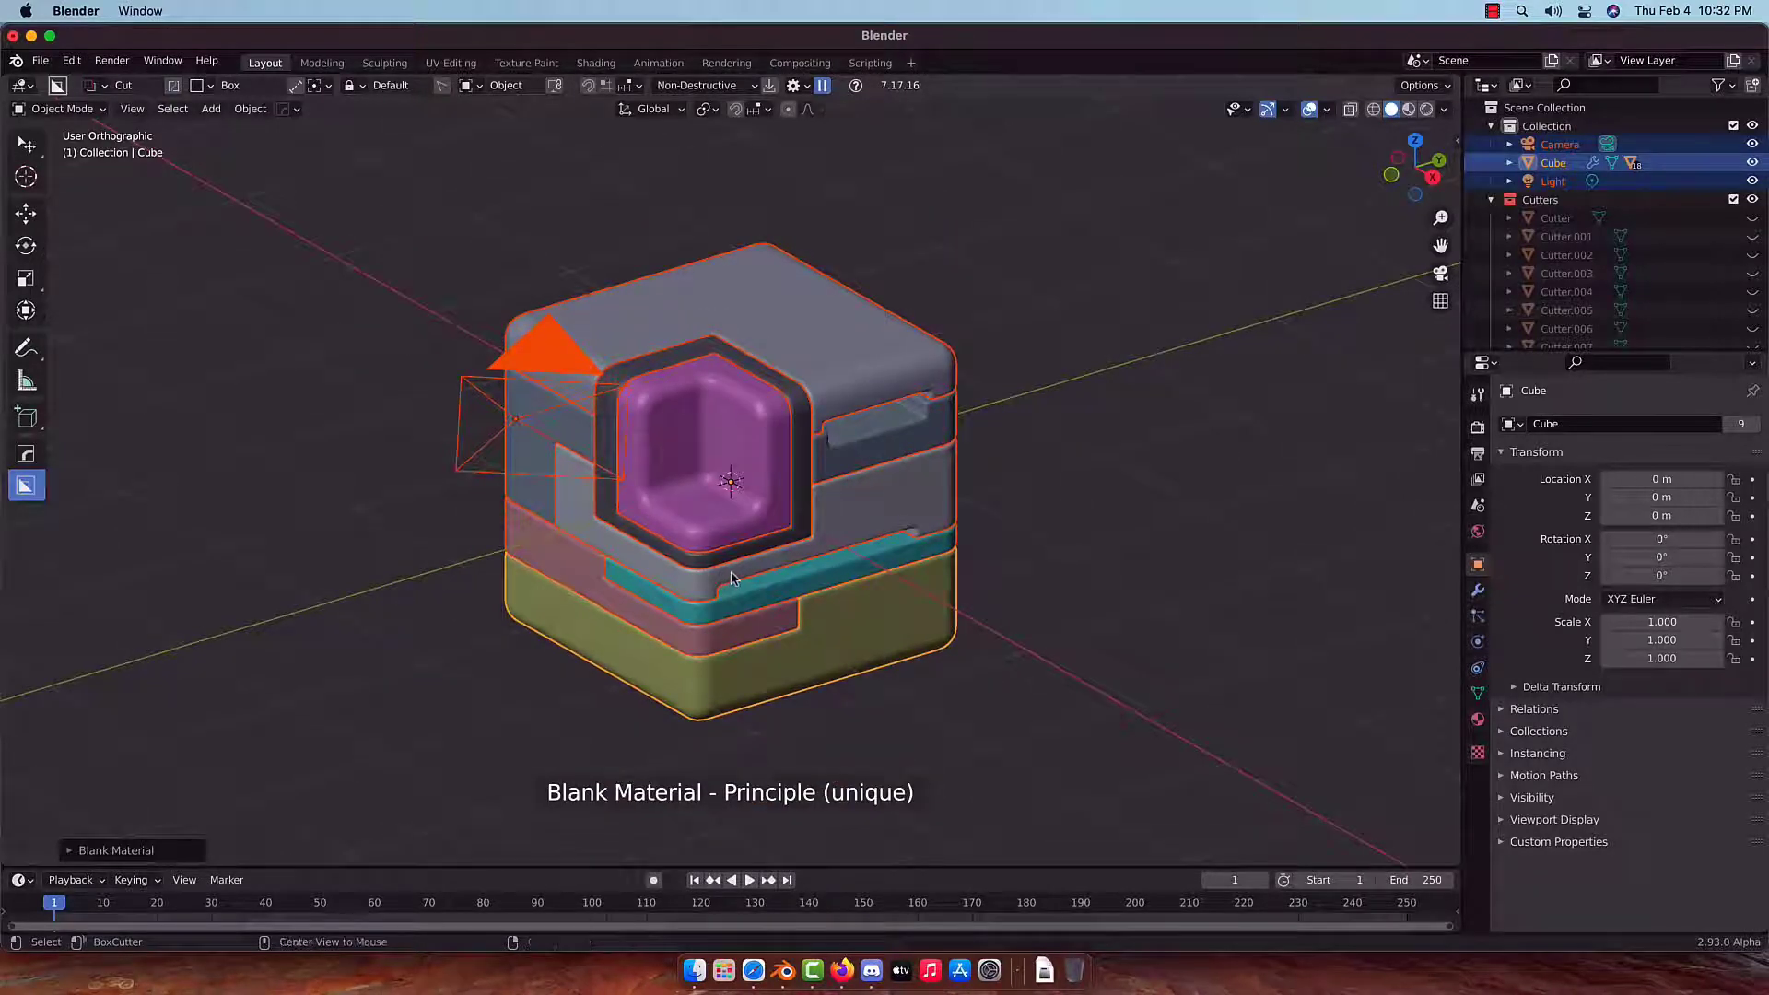
key(alt+a)
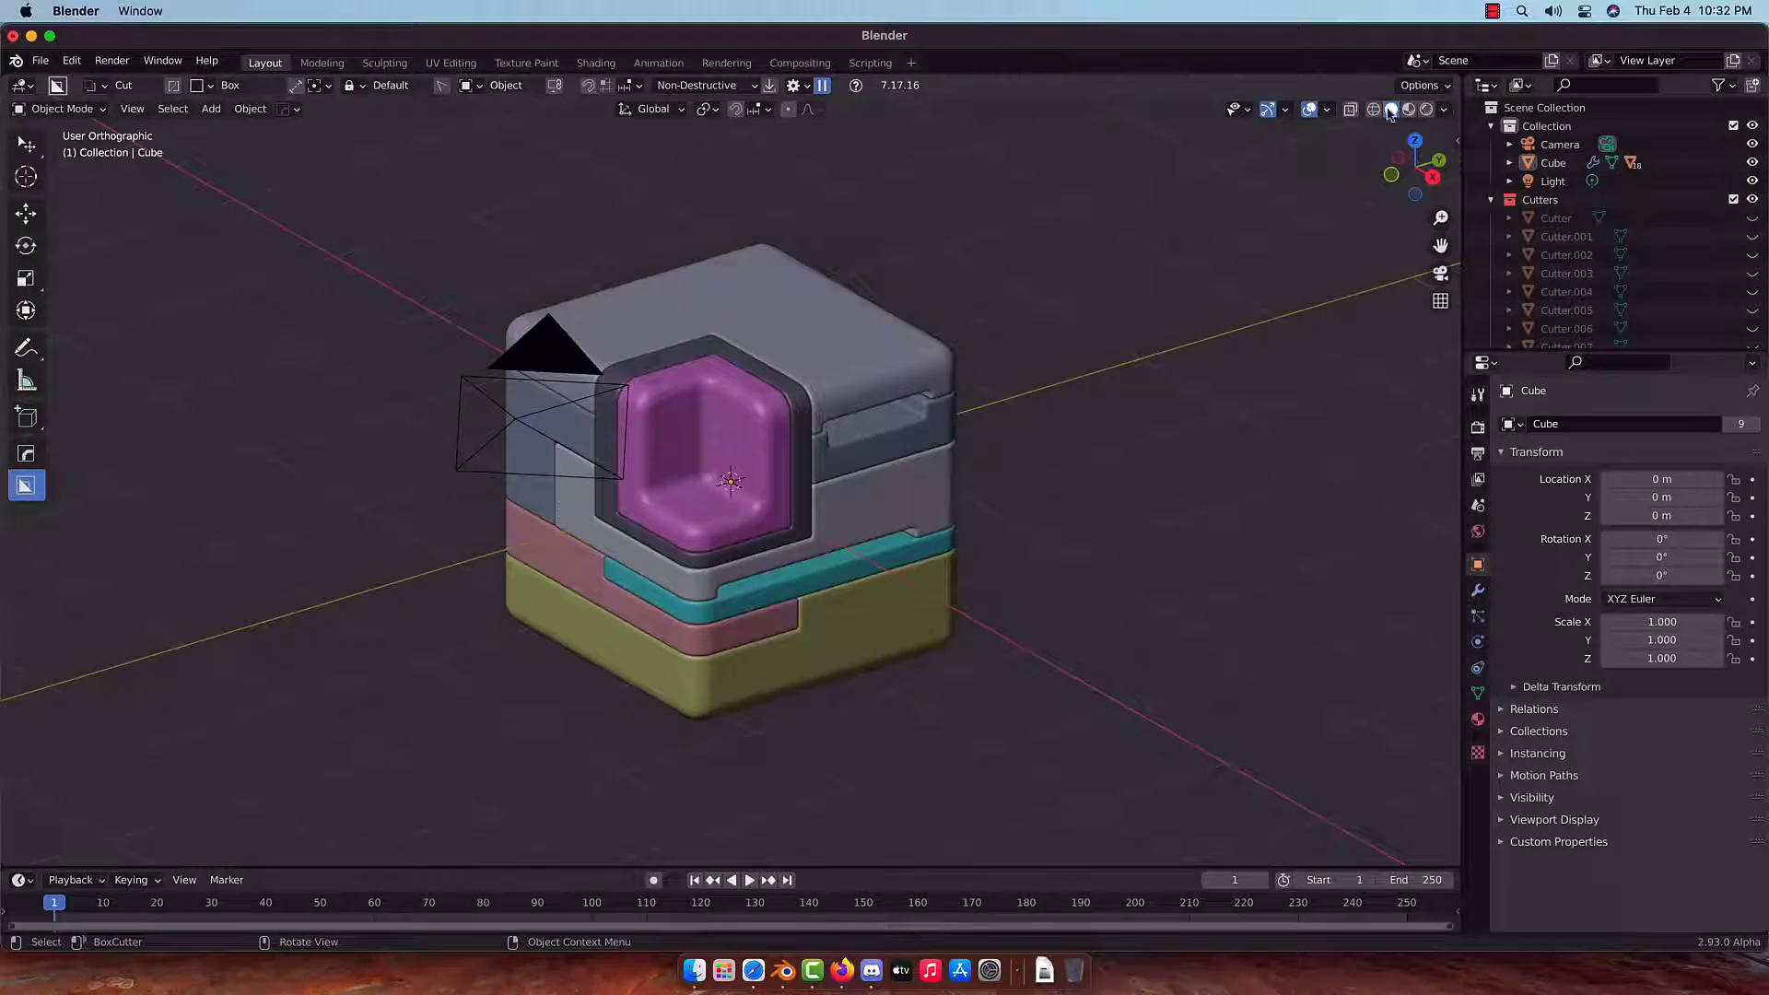
Try rendered shading on the cube, and set up the viewport with Hard Ops LookDev+ using a dark studio background.
click(1426, 109)
scroll(887, 441, up, 2)
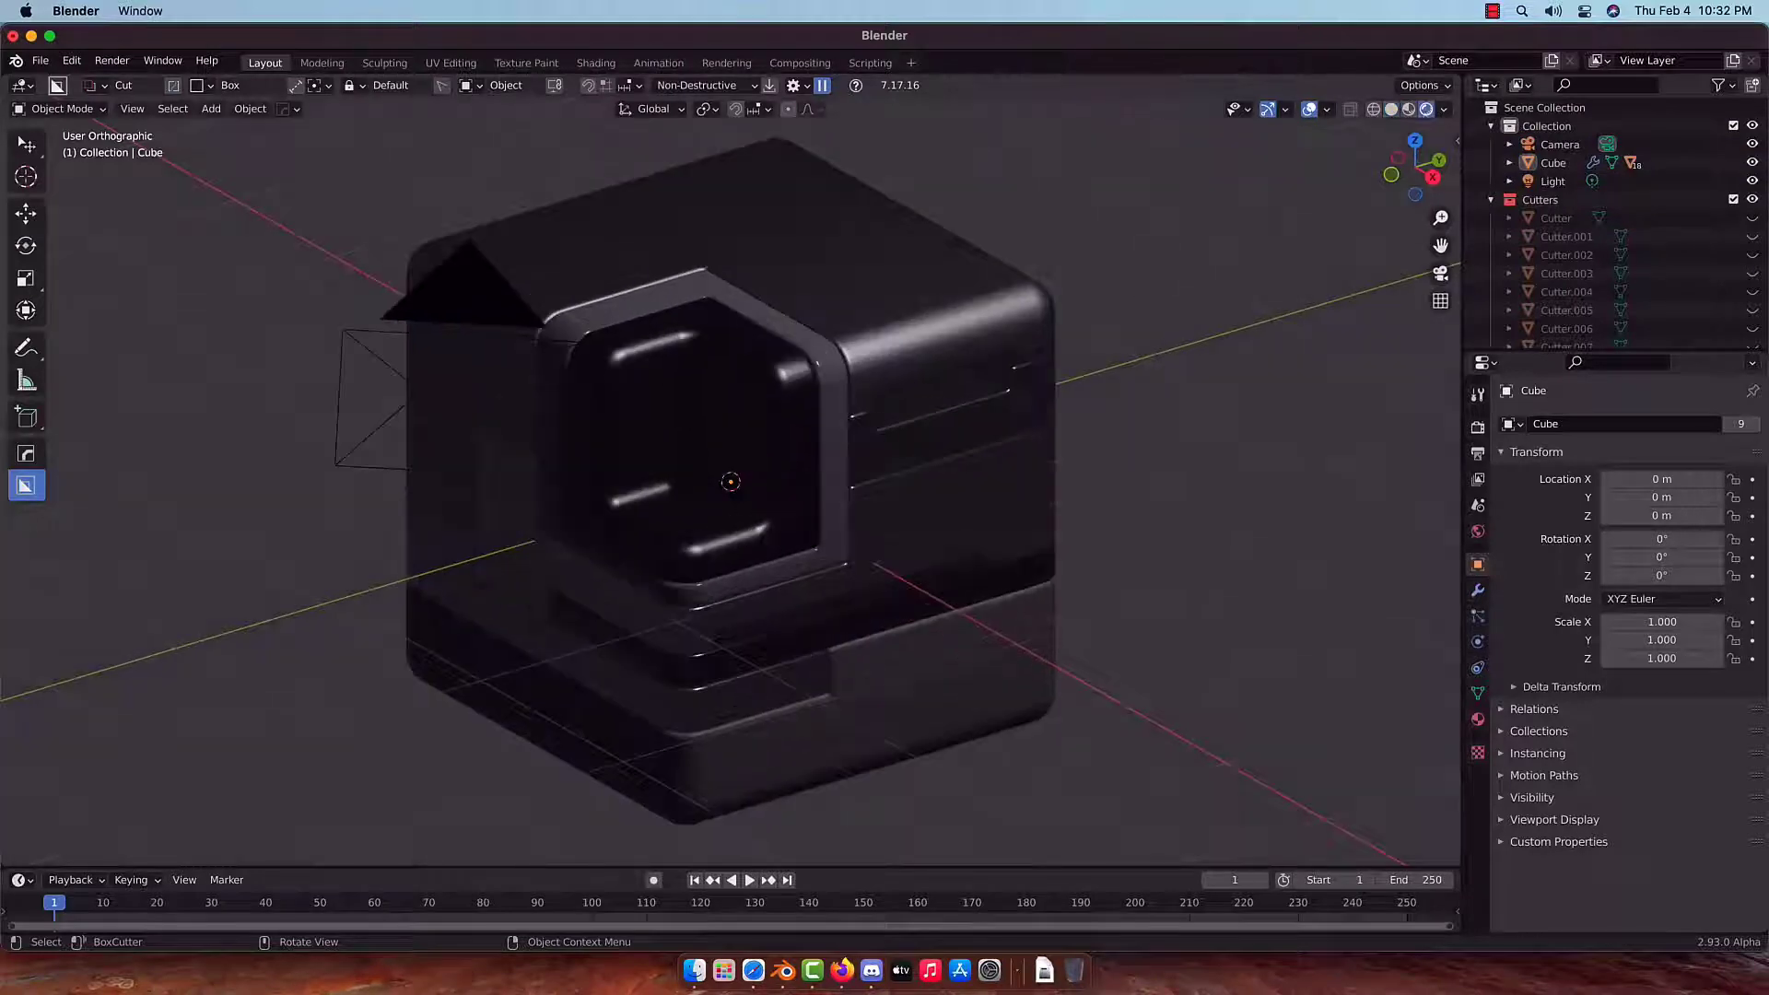
scroll(888, 440, down, 1)
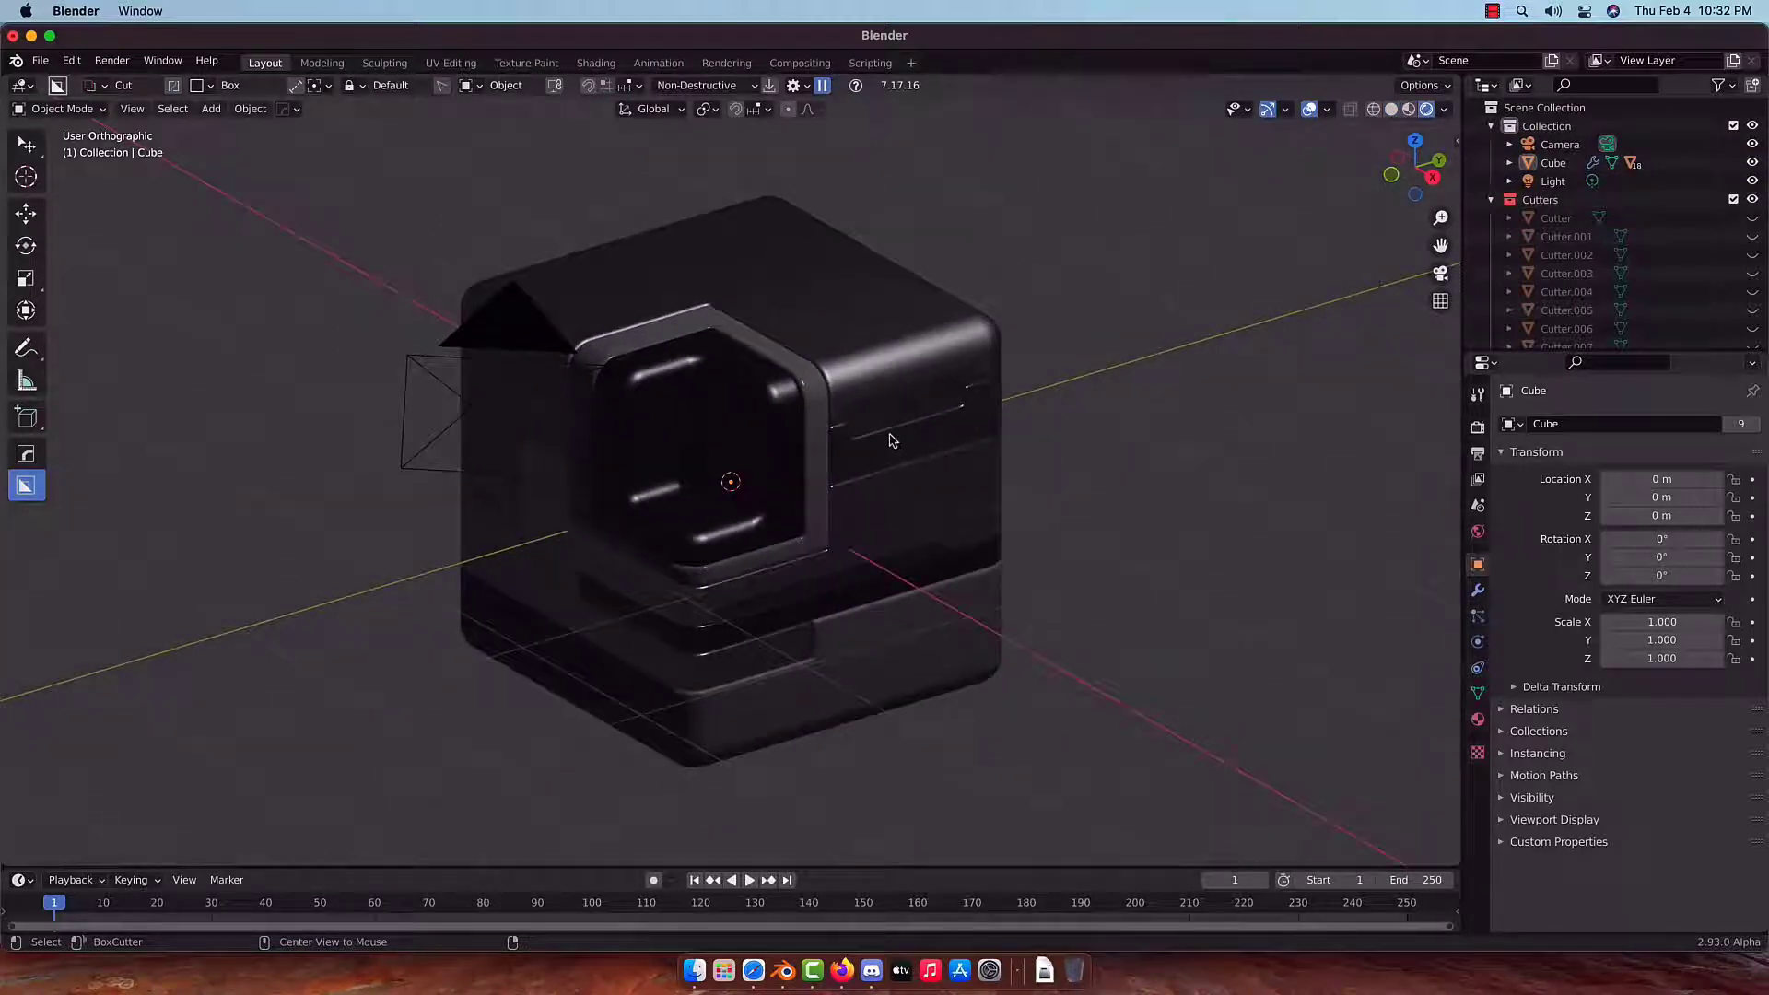
key(alt+v)
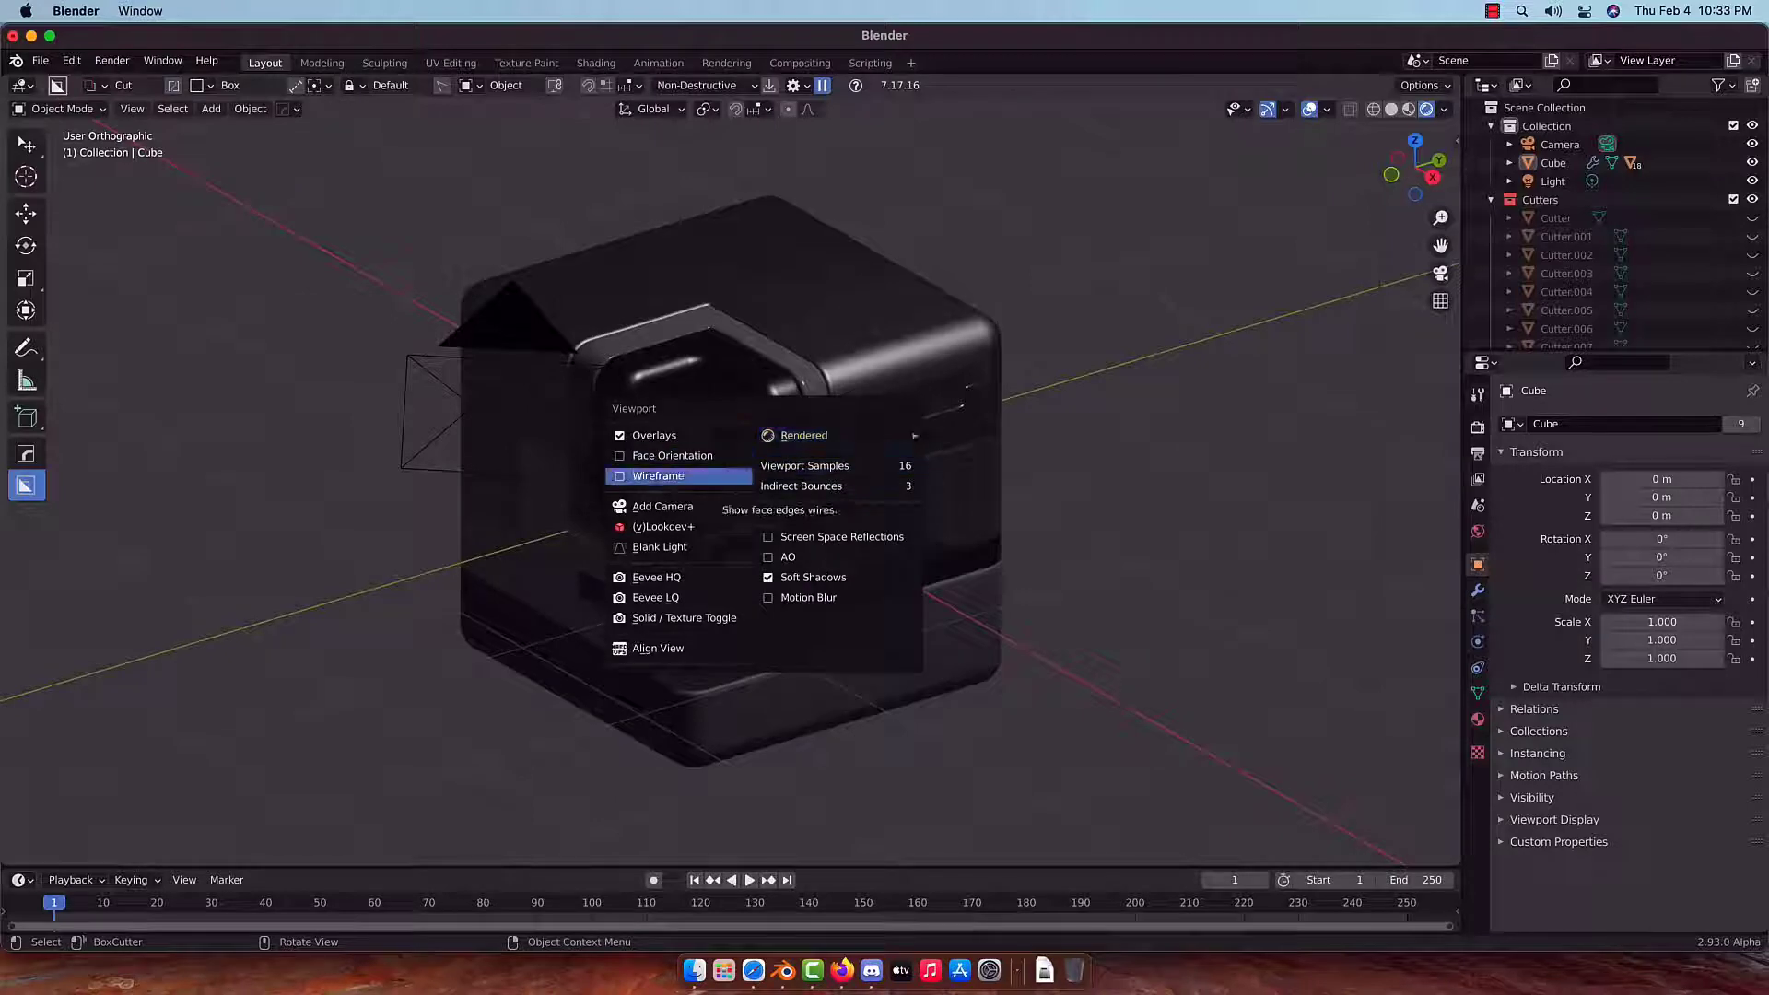
key(v)
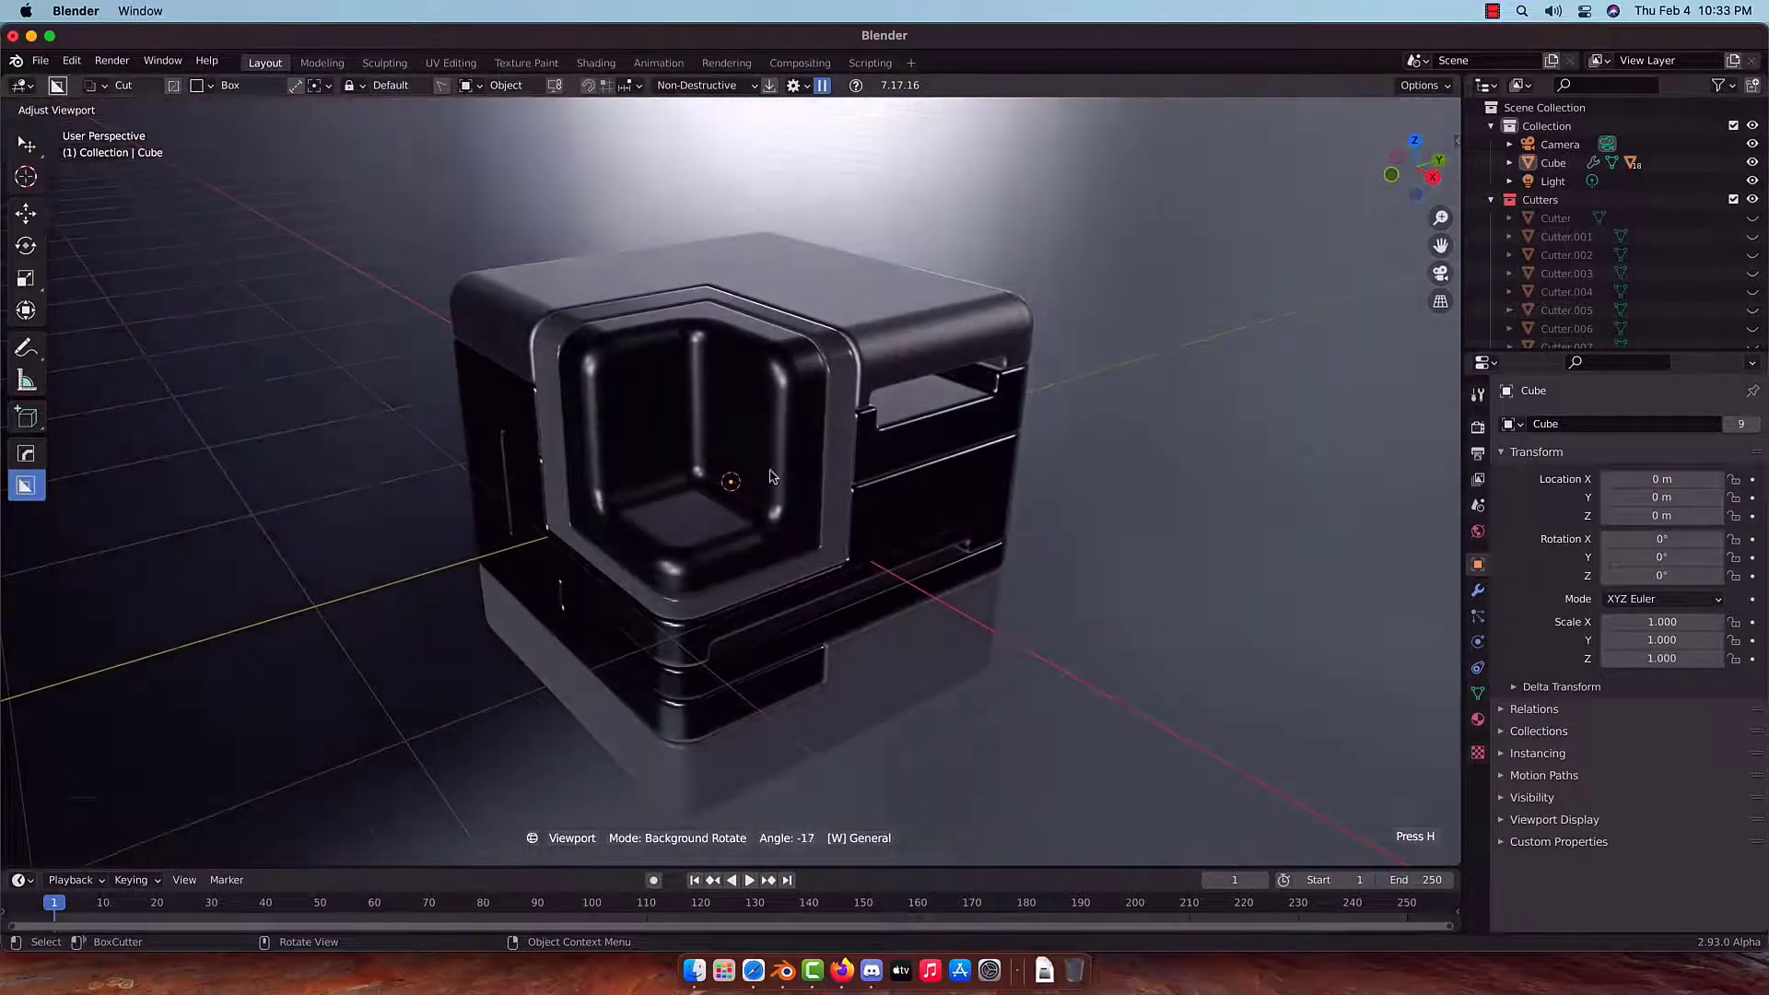
click(772, 475)
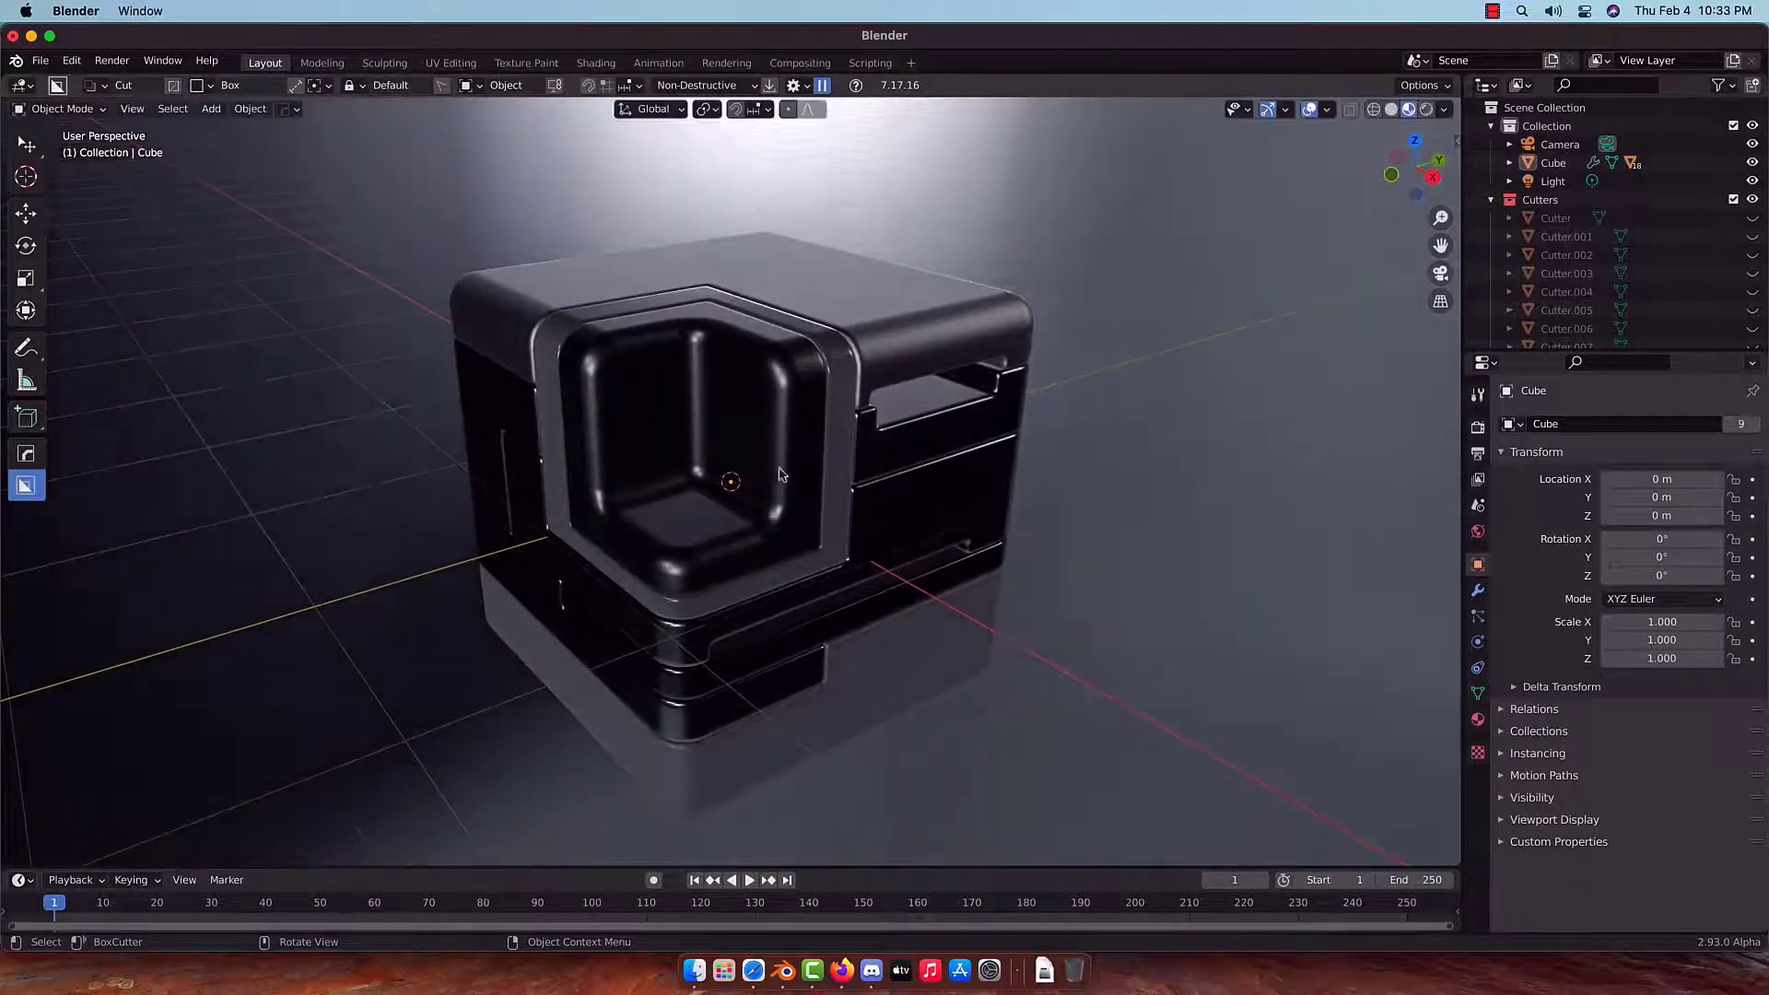
Select everything and use Hard Ops To_Shape to generate a plane along Z at the underside of the cube.
scroll(776, 476, down, 1)
middle_drag(787, 472, 789, 472)
key(a)
key(q)
mouse_move(790, 468)
key(t)
key(Tab)
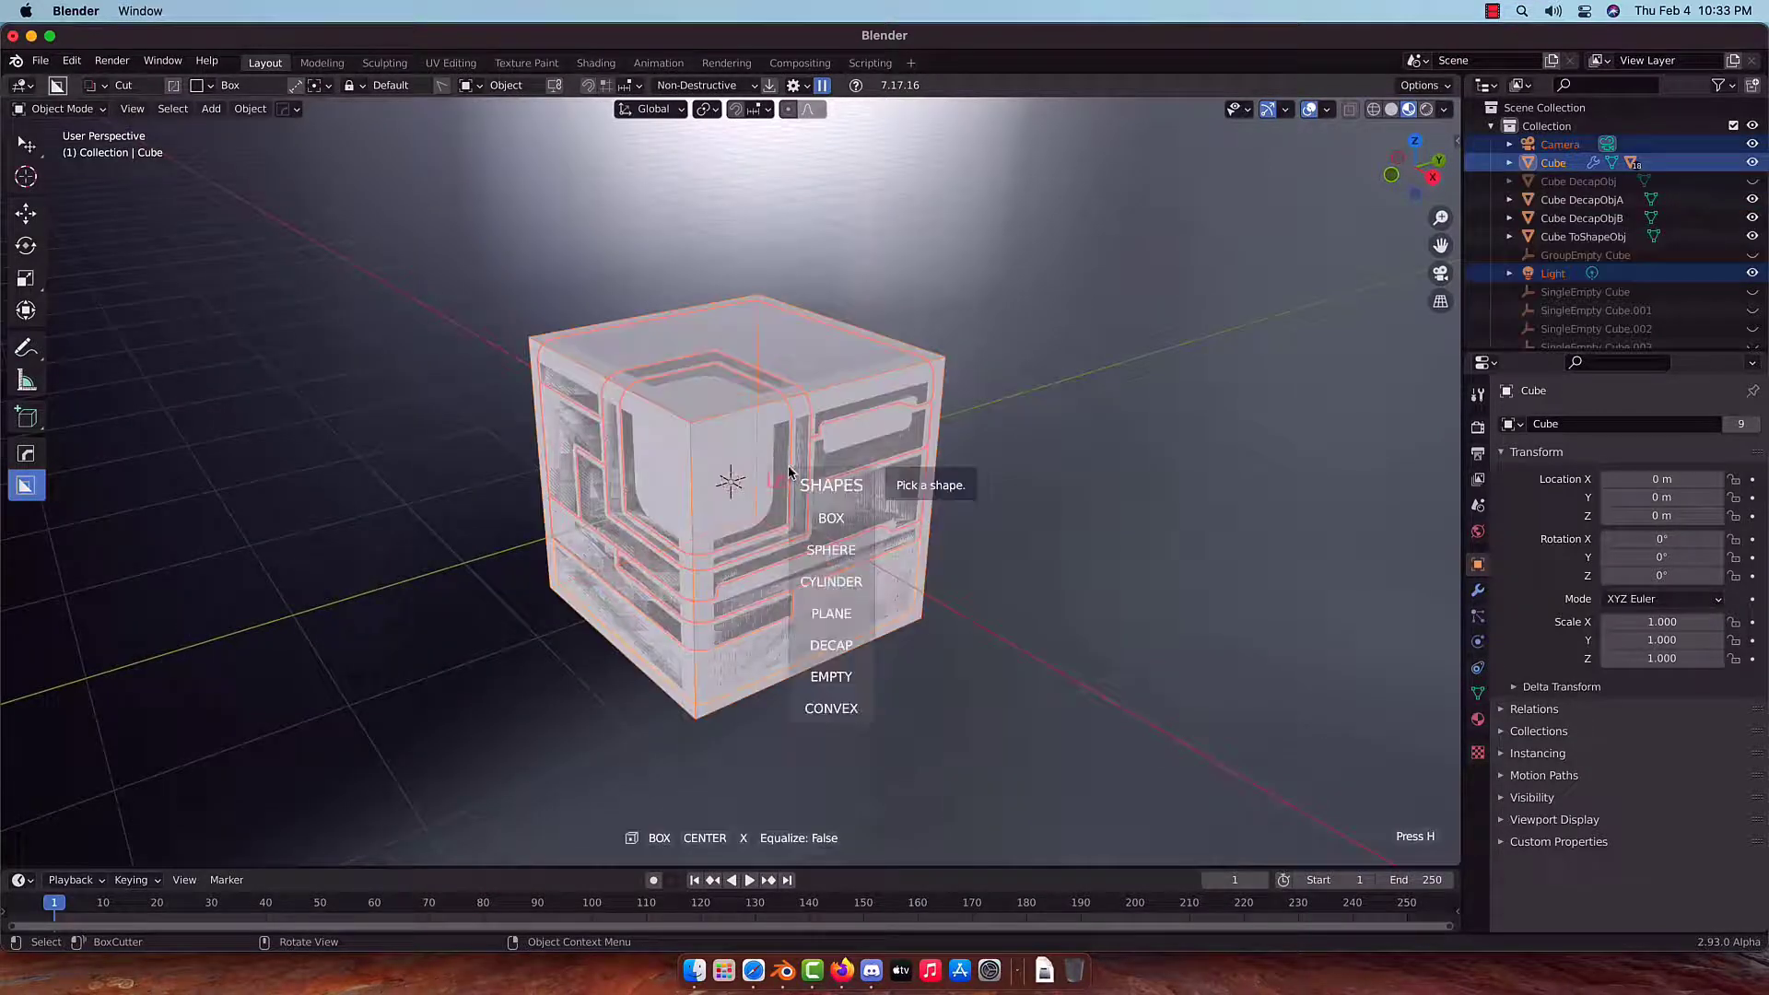
click(833, 616)
scroll(836, 627, down, 1)
scroll(836, 626, down, 1)
scroll(837, 627, up, 1)
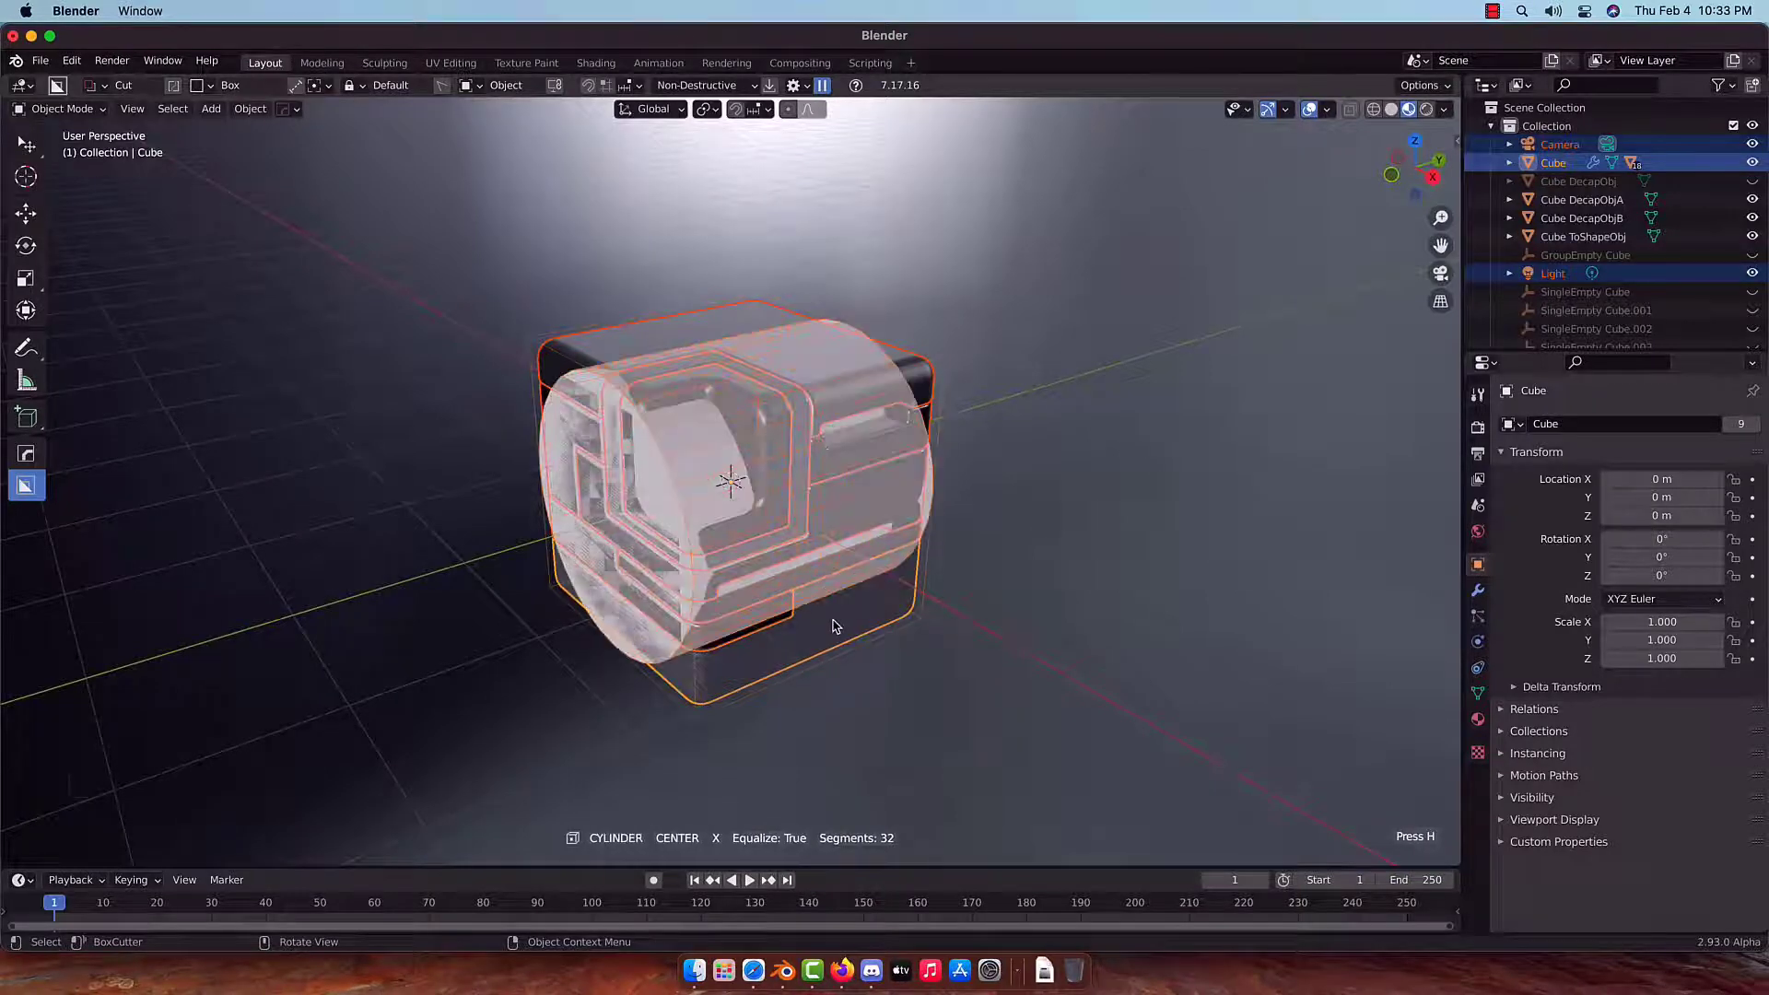
scroll(837, 627, up, 1)
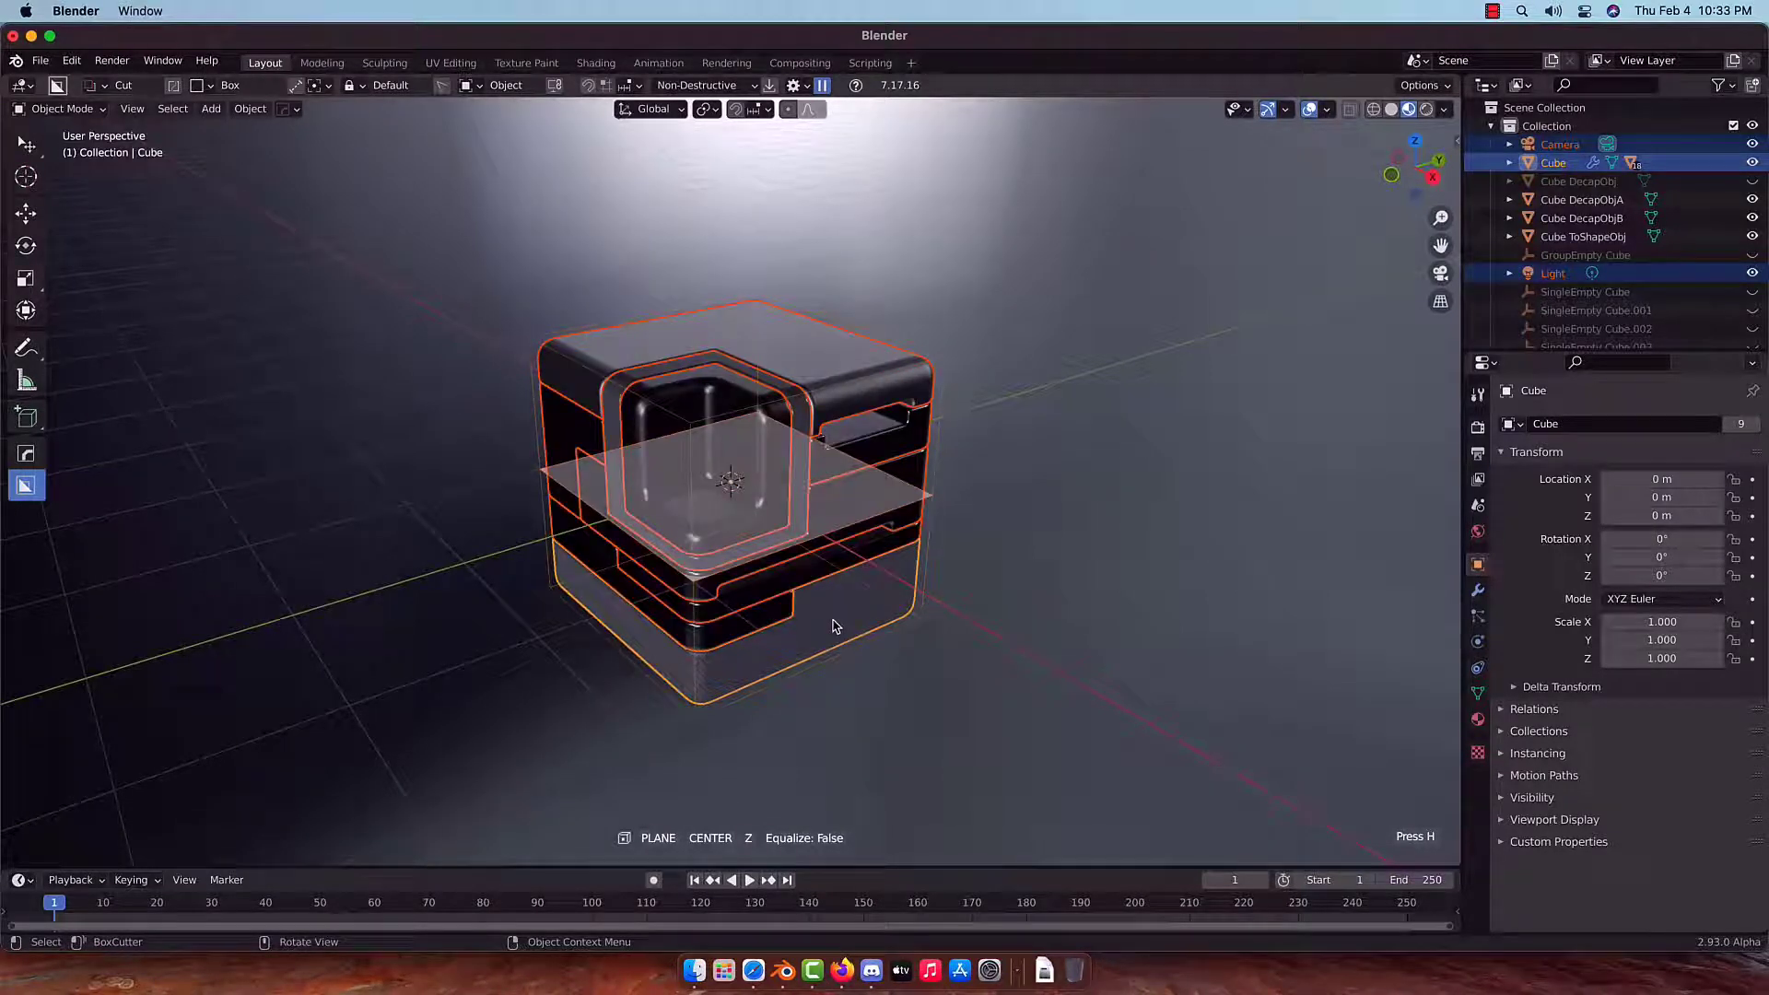
click(833, 626)
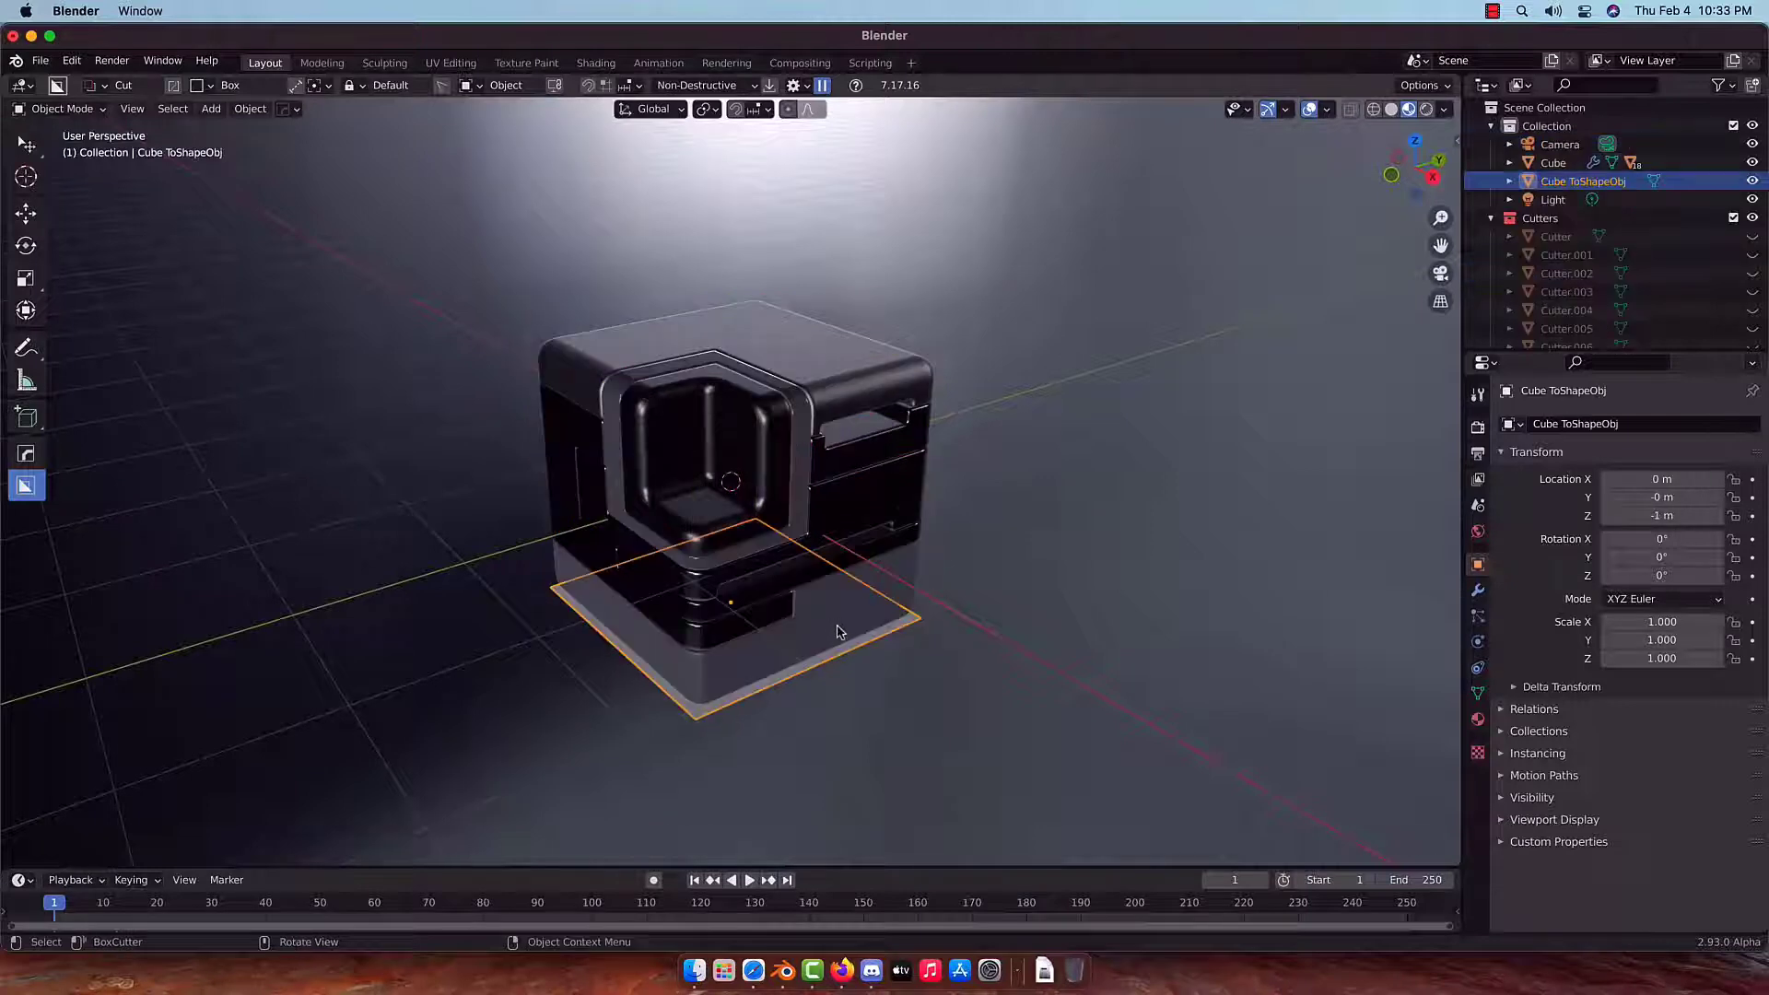
Scale the plane by 50 to make a floor, and give it a blank Hard Ops material.
text(s)
text(50)
key(Return)
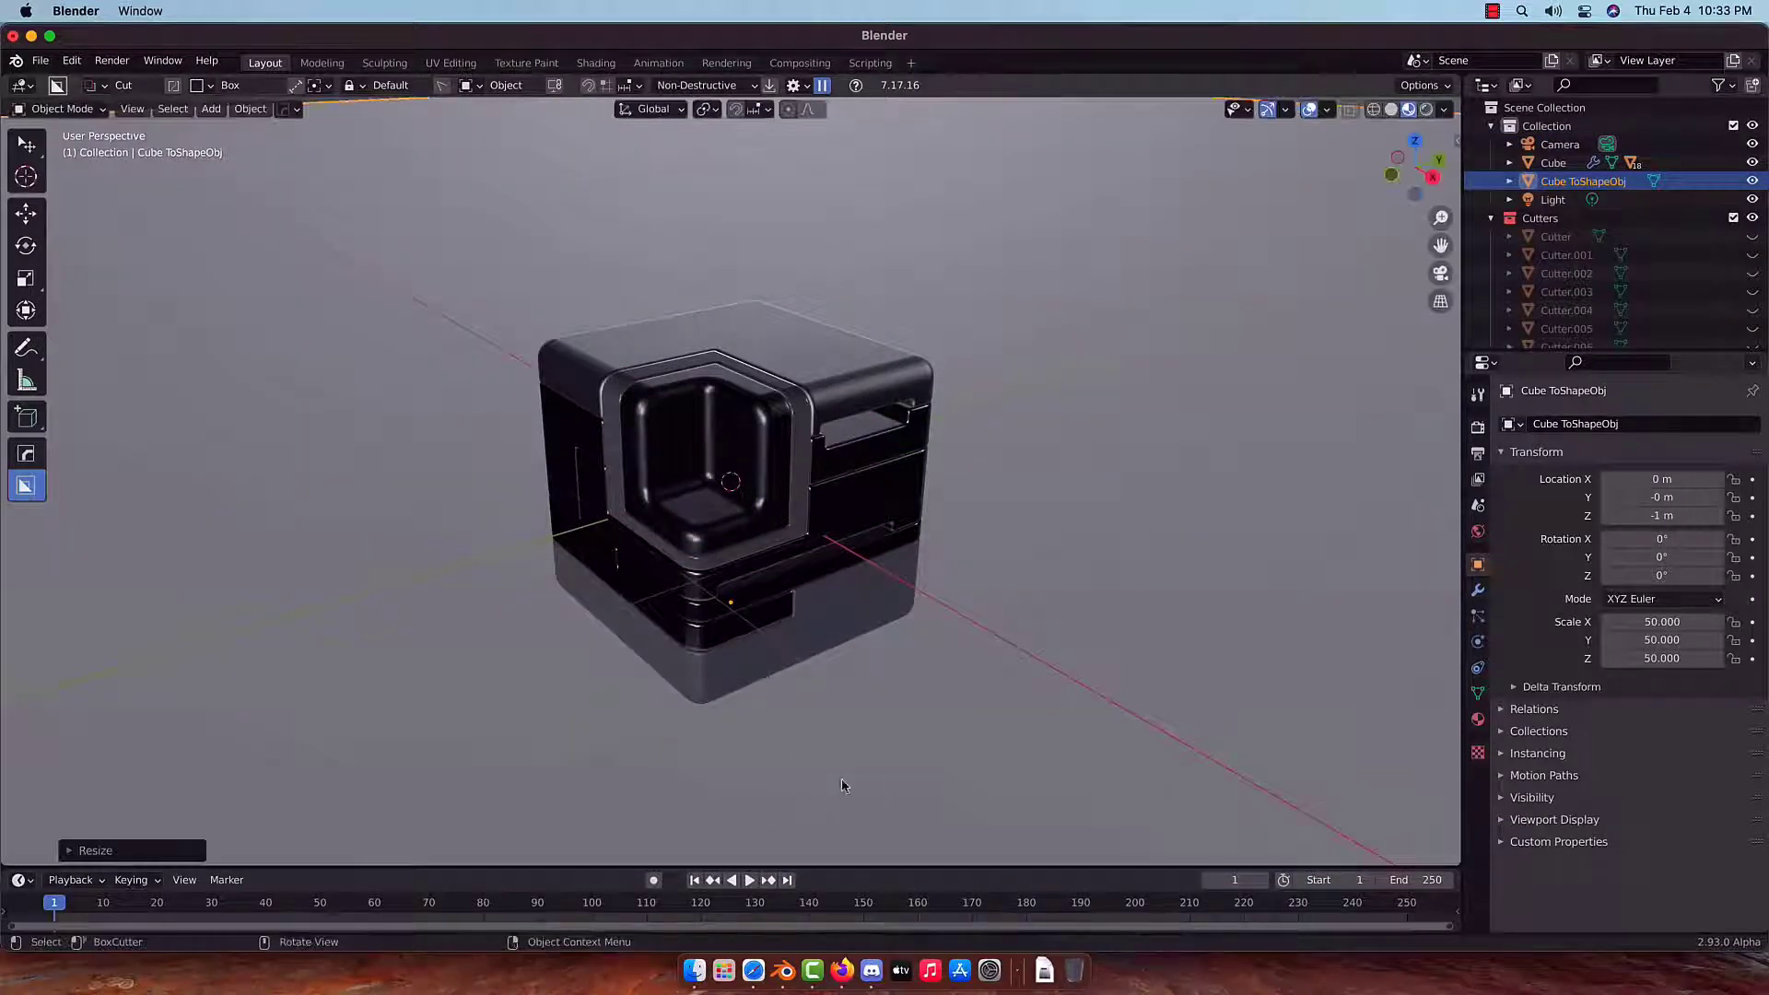
key(alt+m)
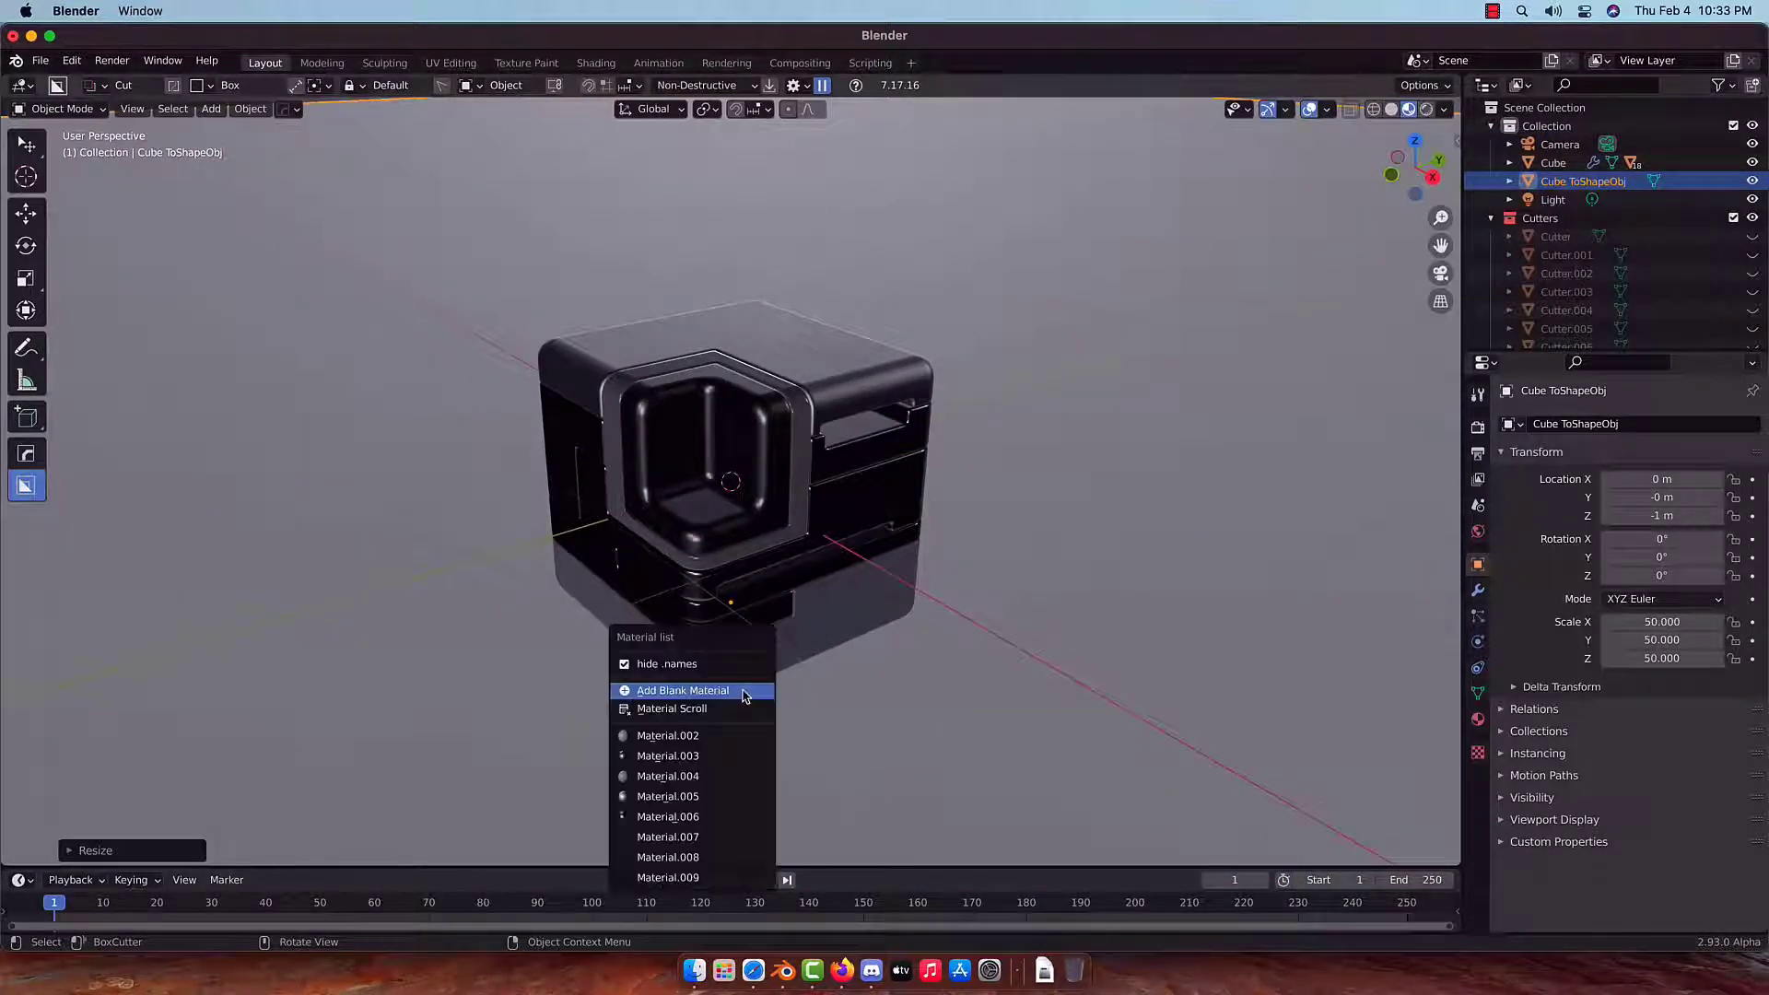
click(735, 690)
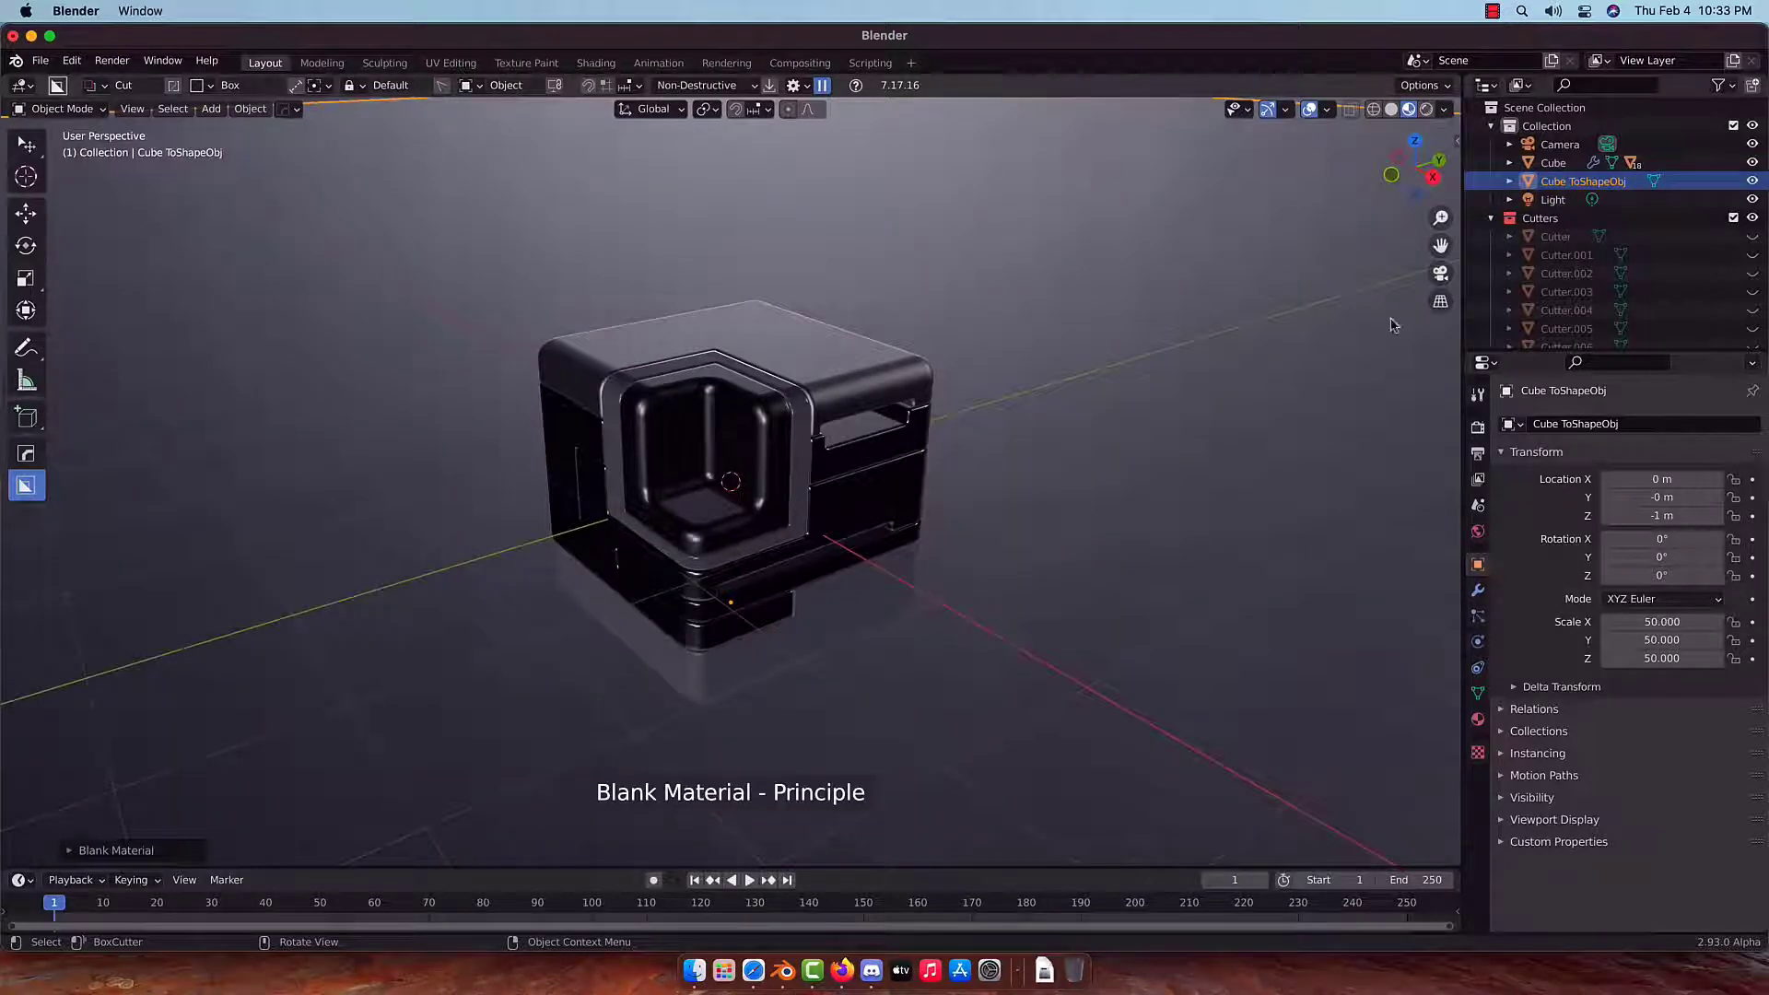
Delete the default Light and Camera objects from the scene.
right_click(1569, 202)
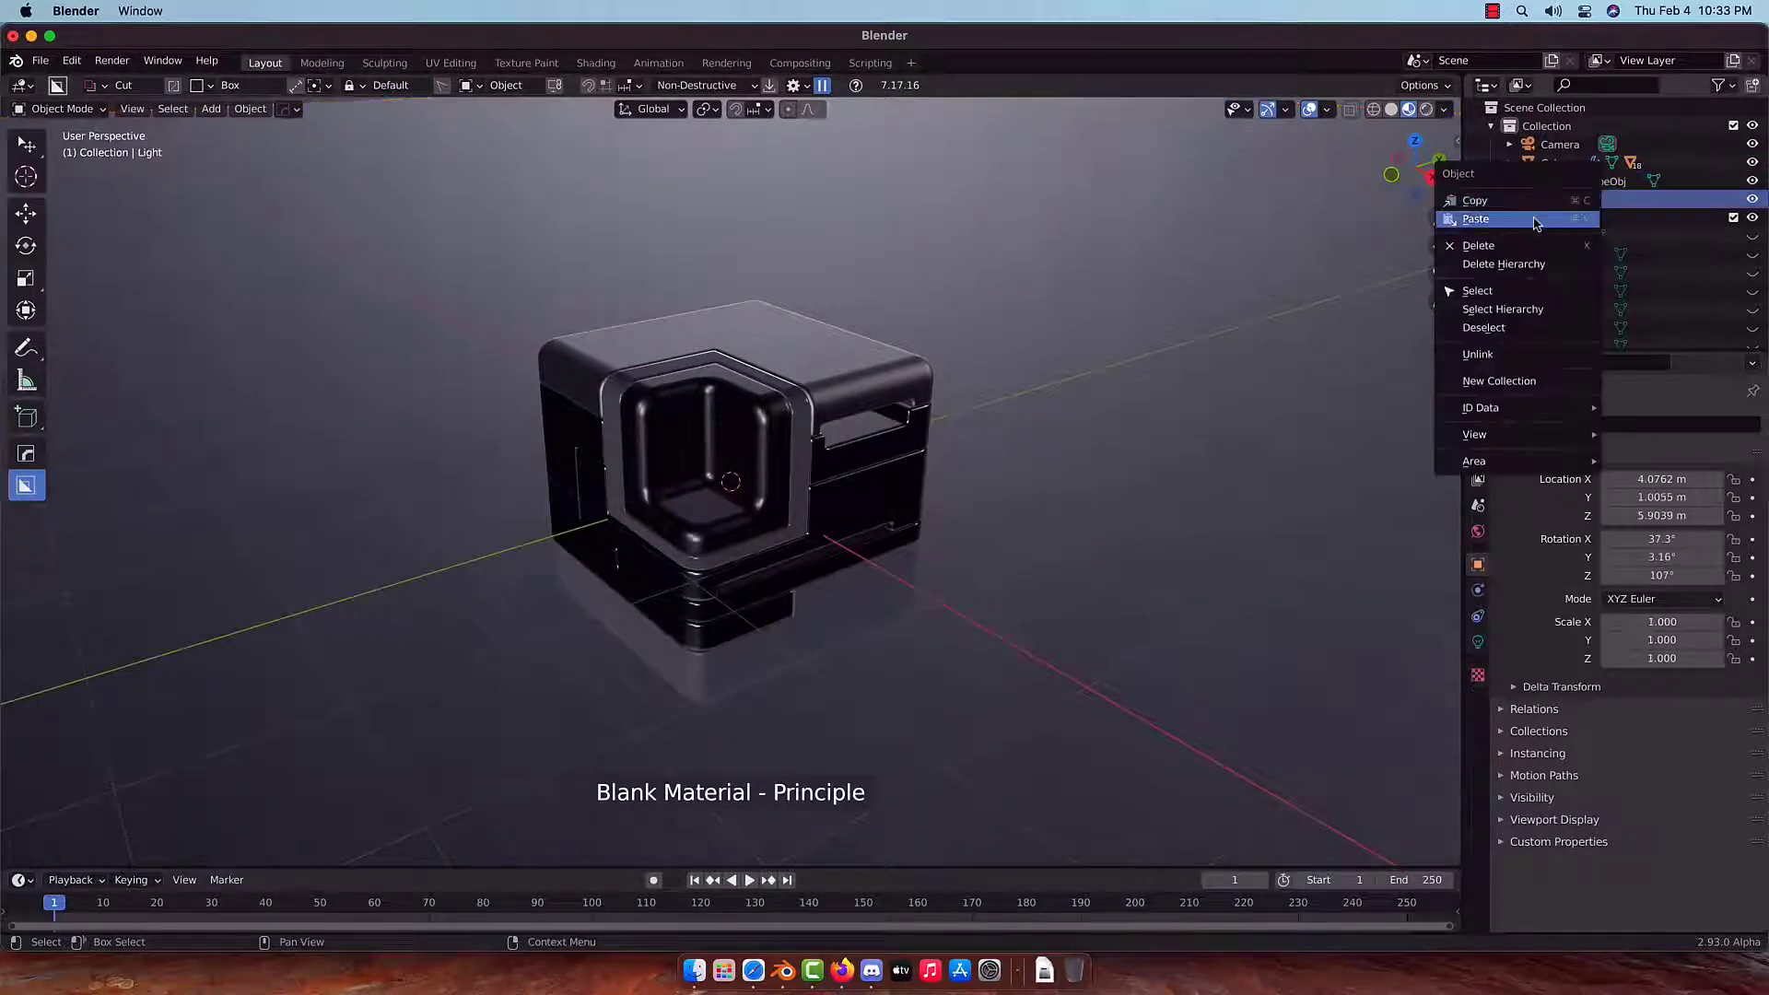
click(1509, 247)
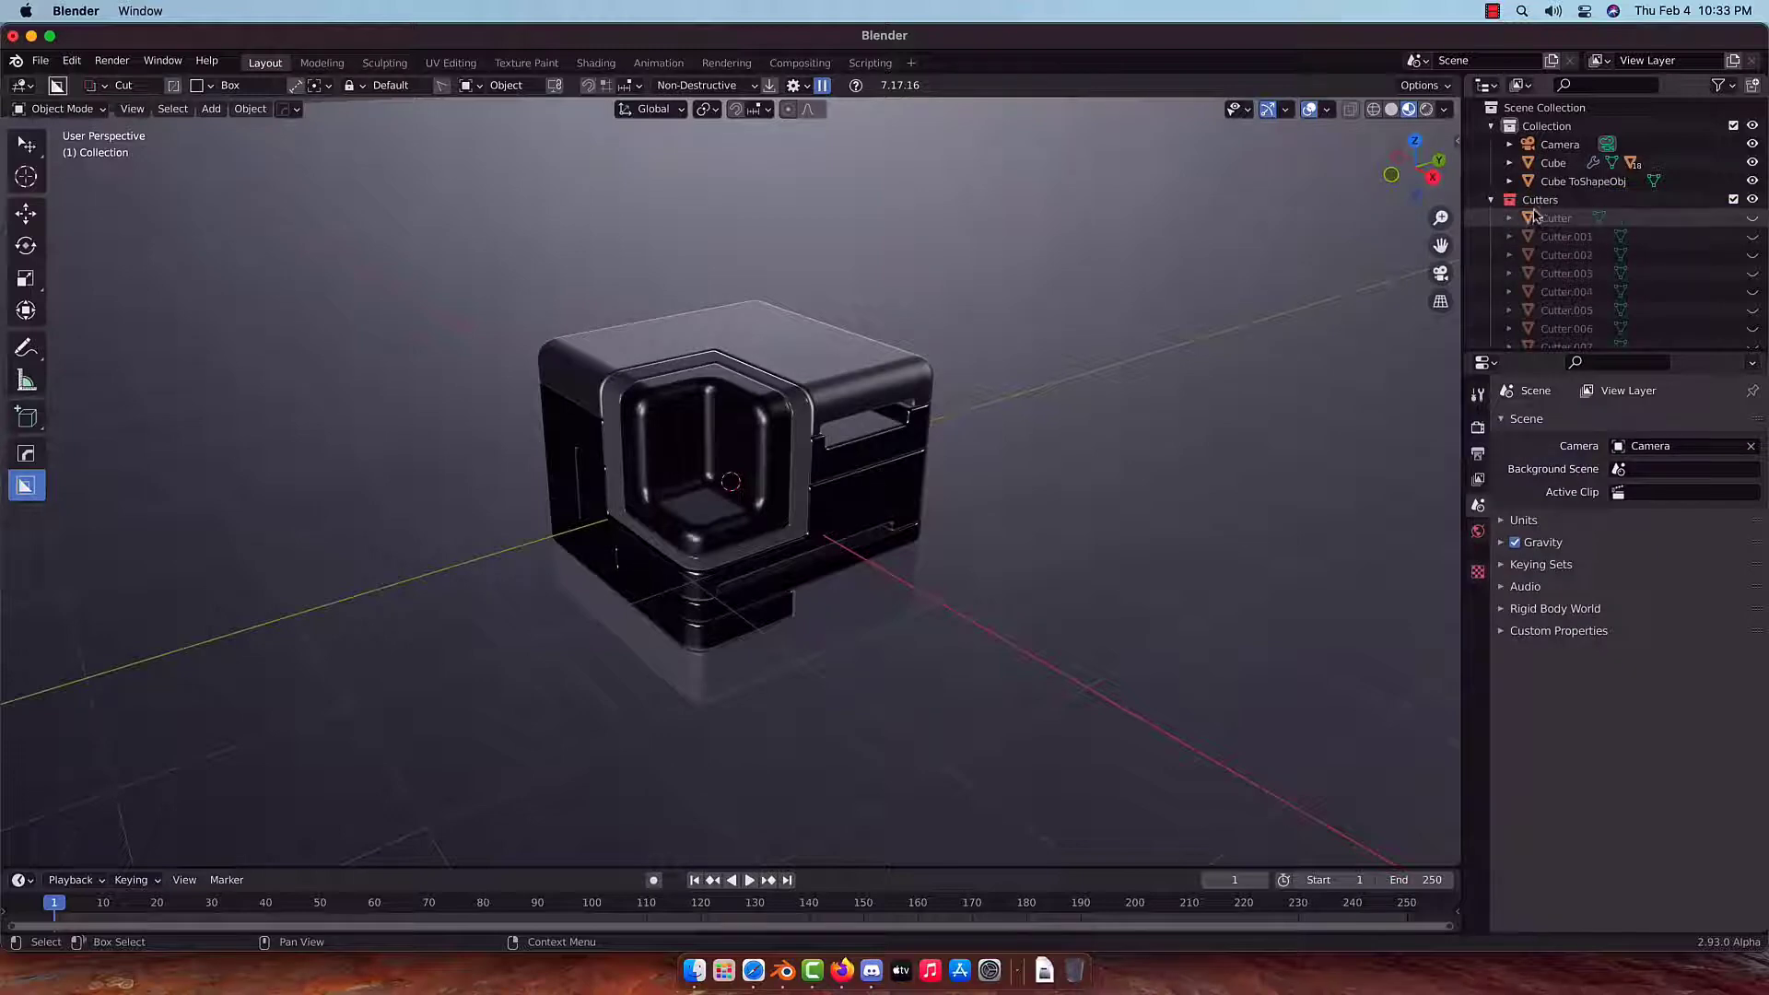
click(1548, 145)
right_click(1546, 146)
click(1545, 149)
Add a Hard Ops Blank Light rig of area and sun lights around the cube.
mouse_move(870, 495)
middle_down()
mouse_move(857, 384)
mouse_move(852, 523)
middle_up()
key(alt+v)
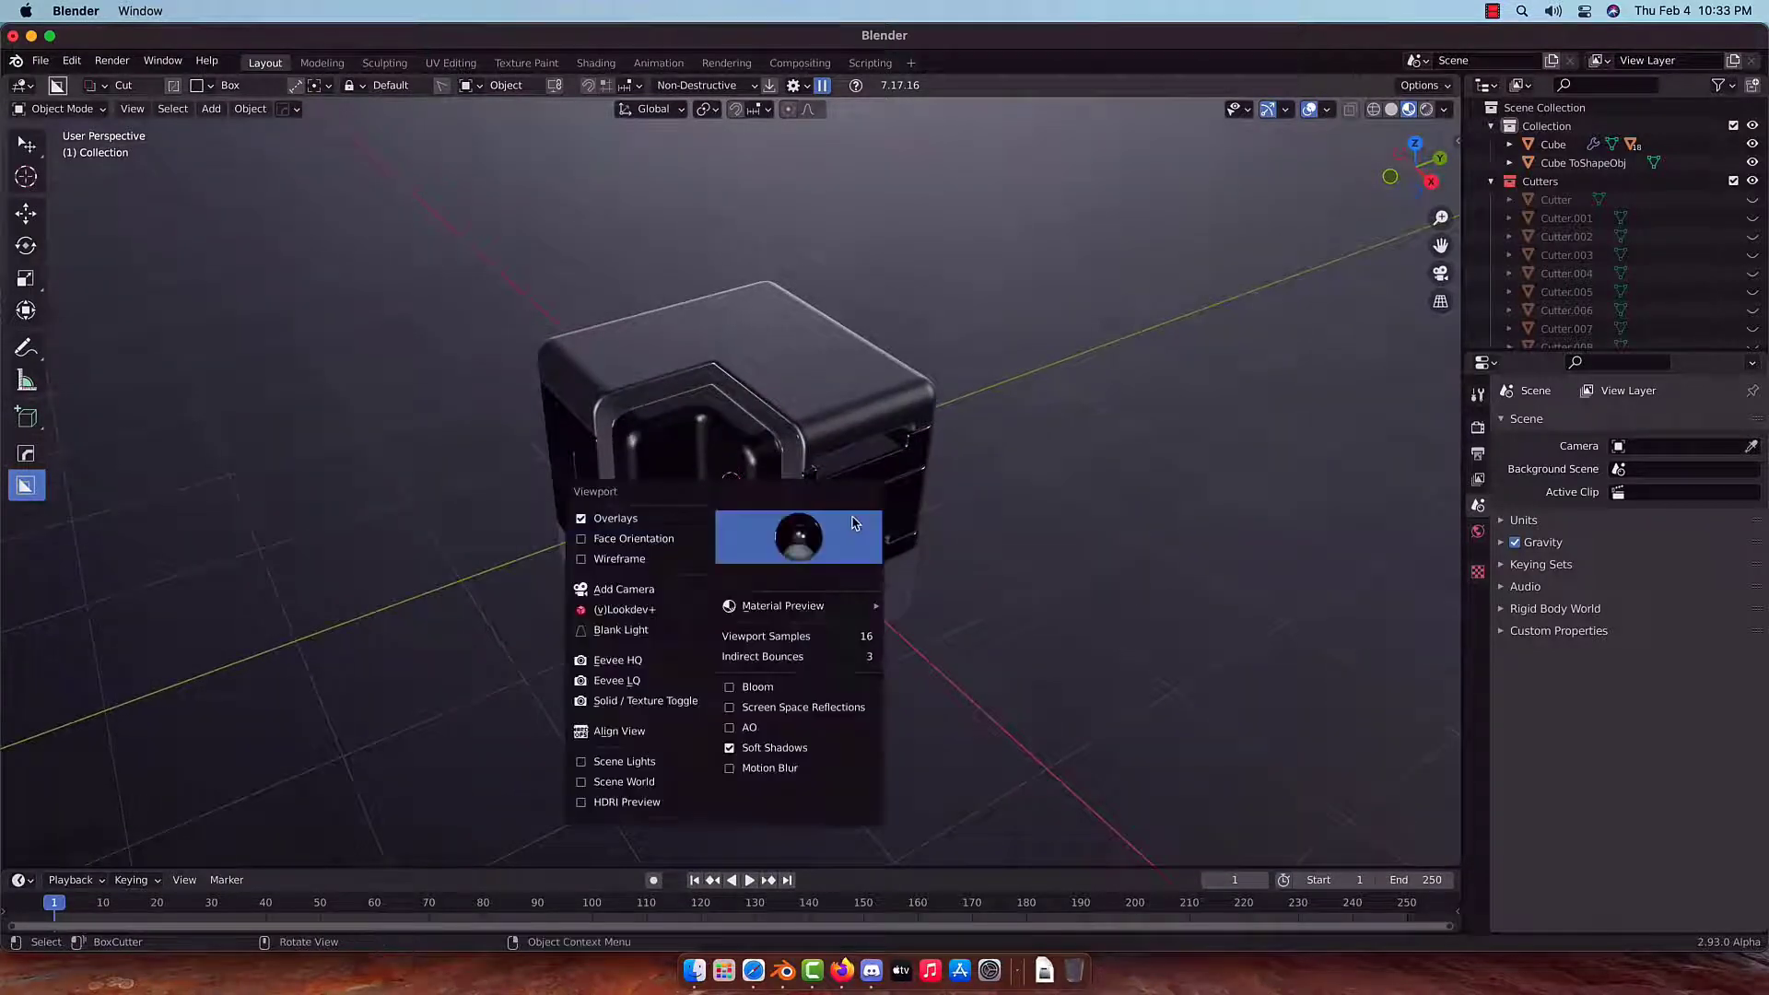
click(654, 631)
scroll(711, 614, down, 4)
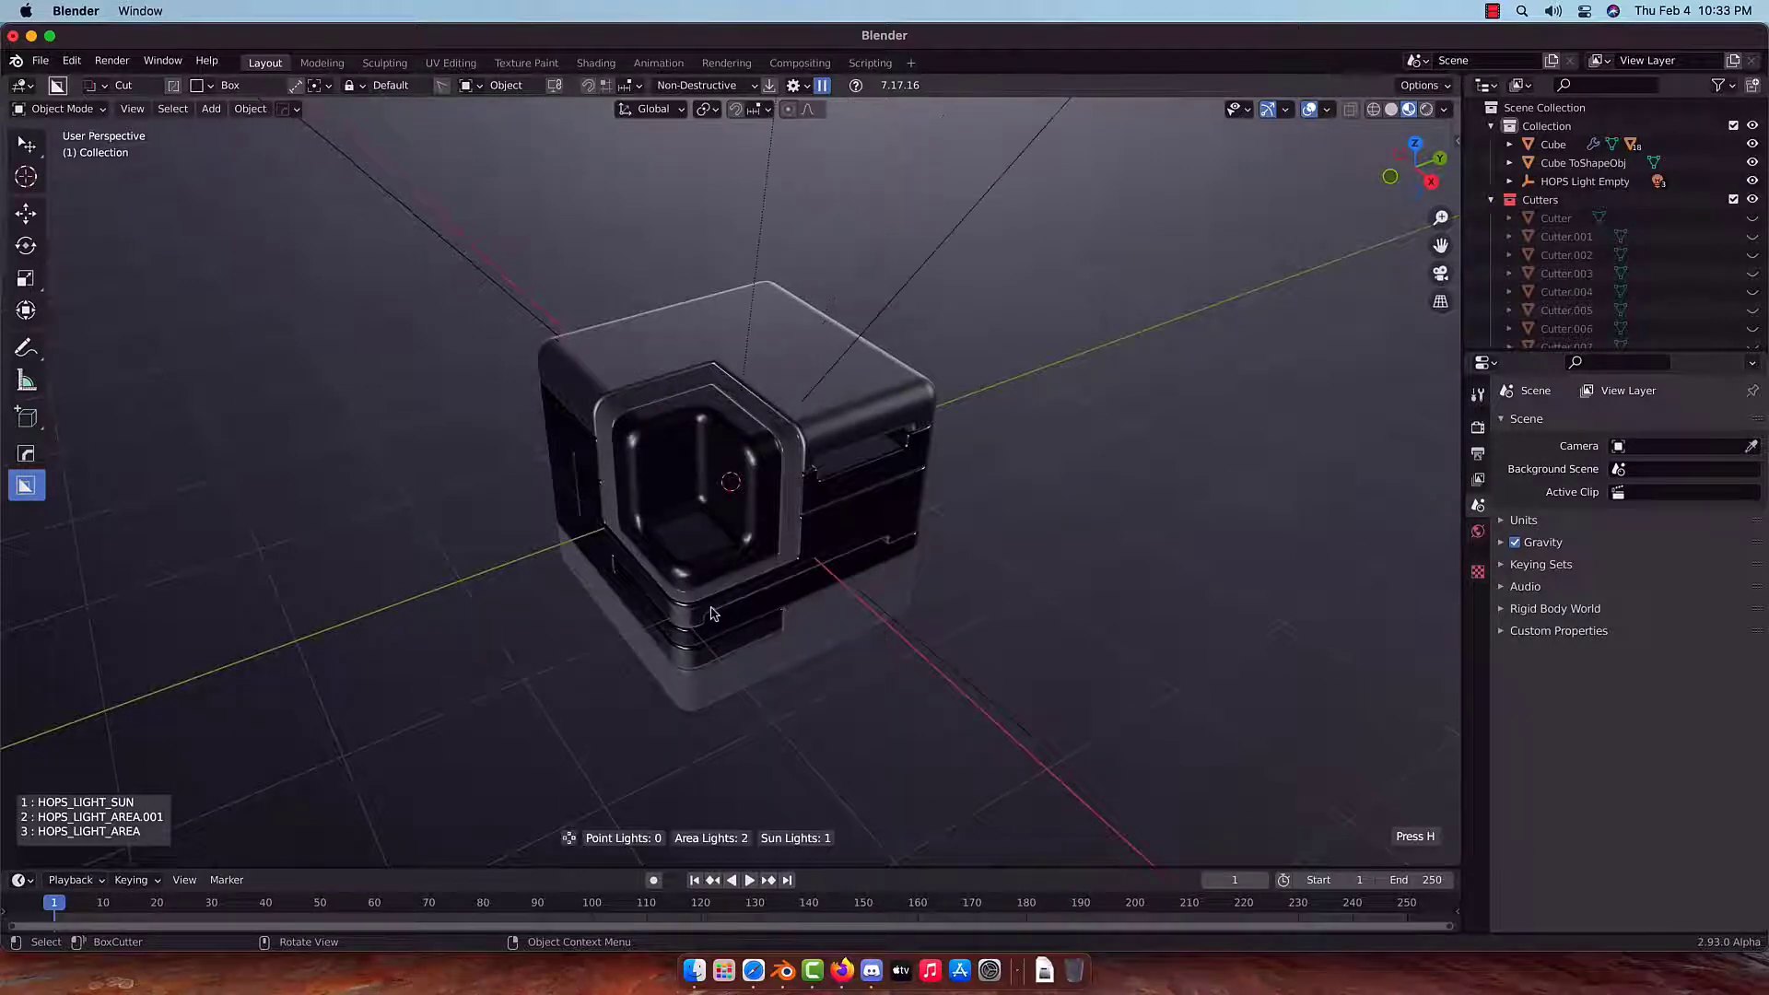
click(712, 613)
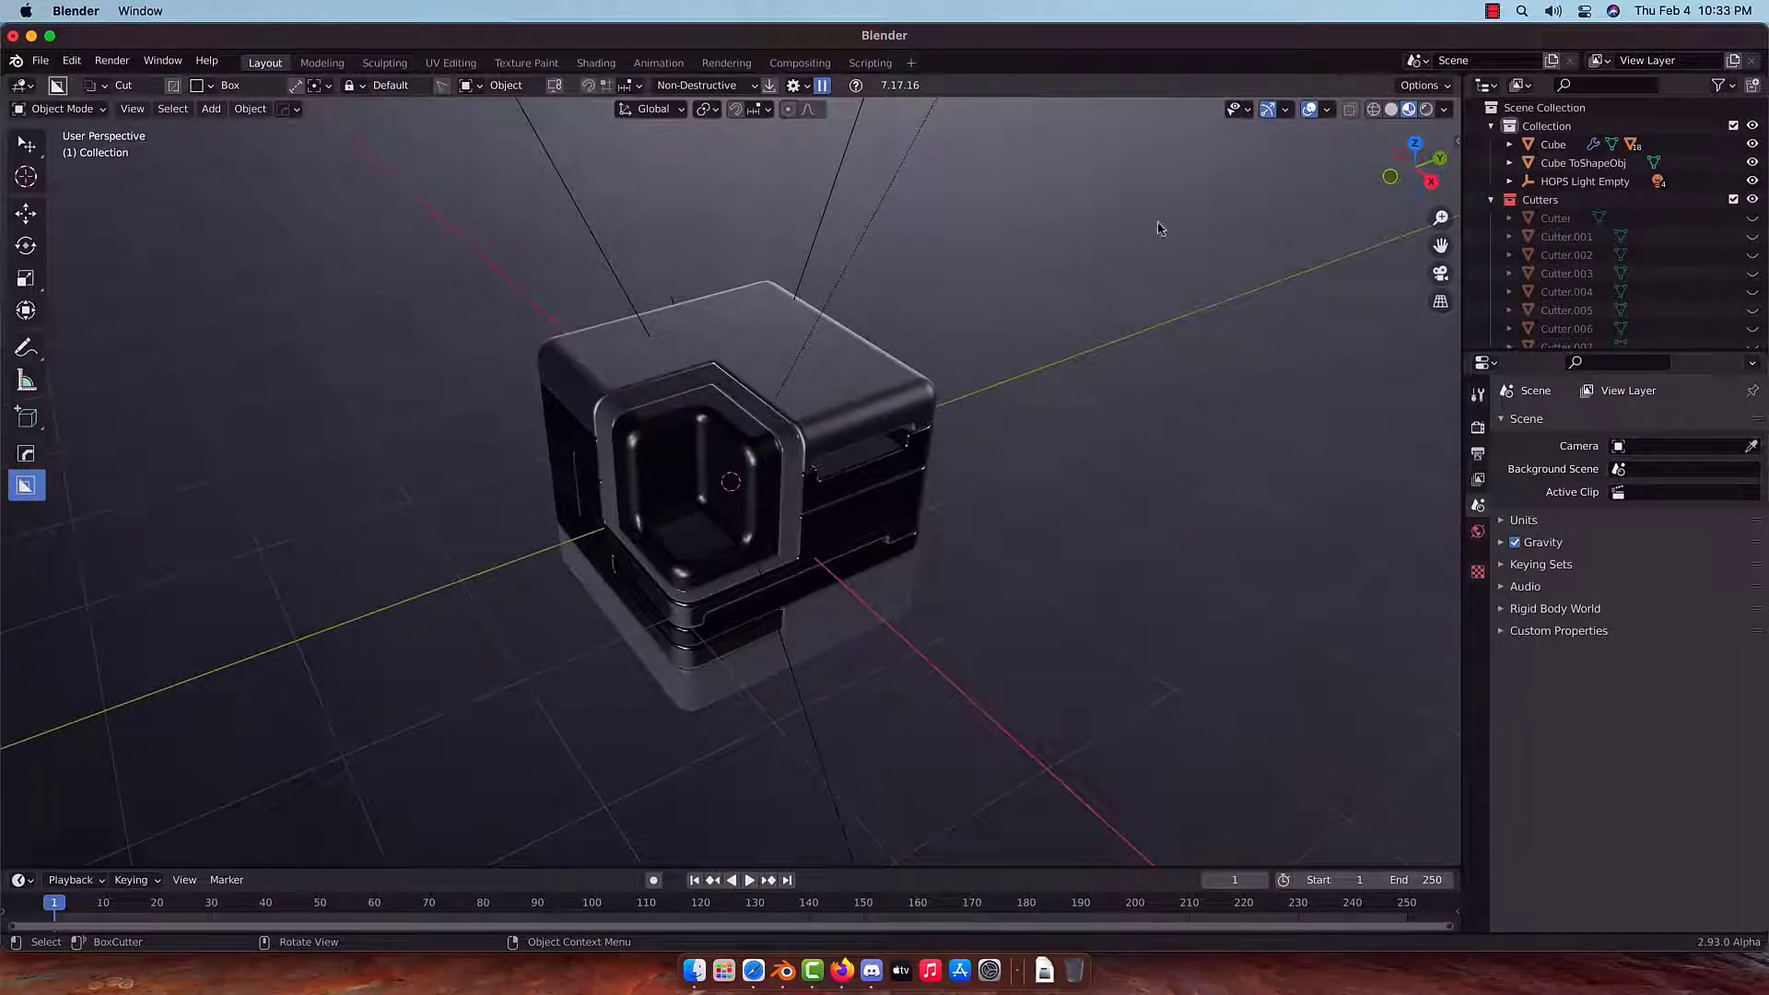
Enable scene lights for the material preview shading.
click(1444, 111)
click(1339, 200)
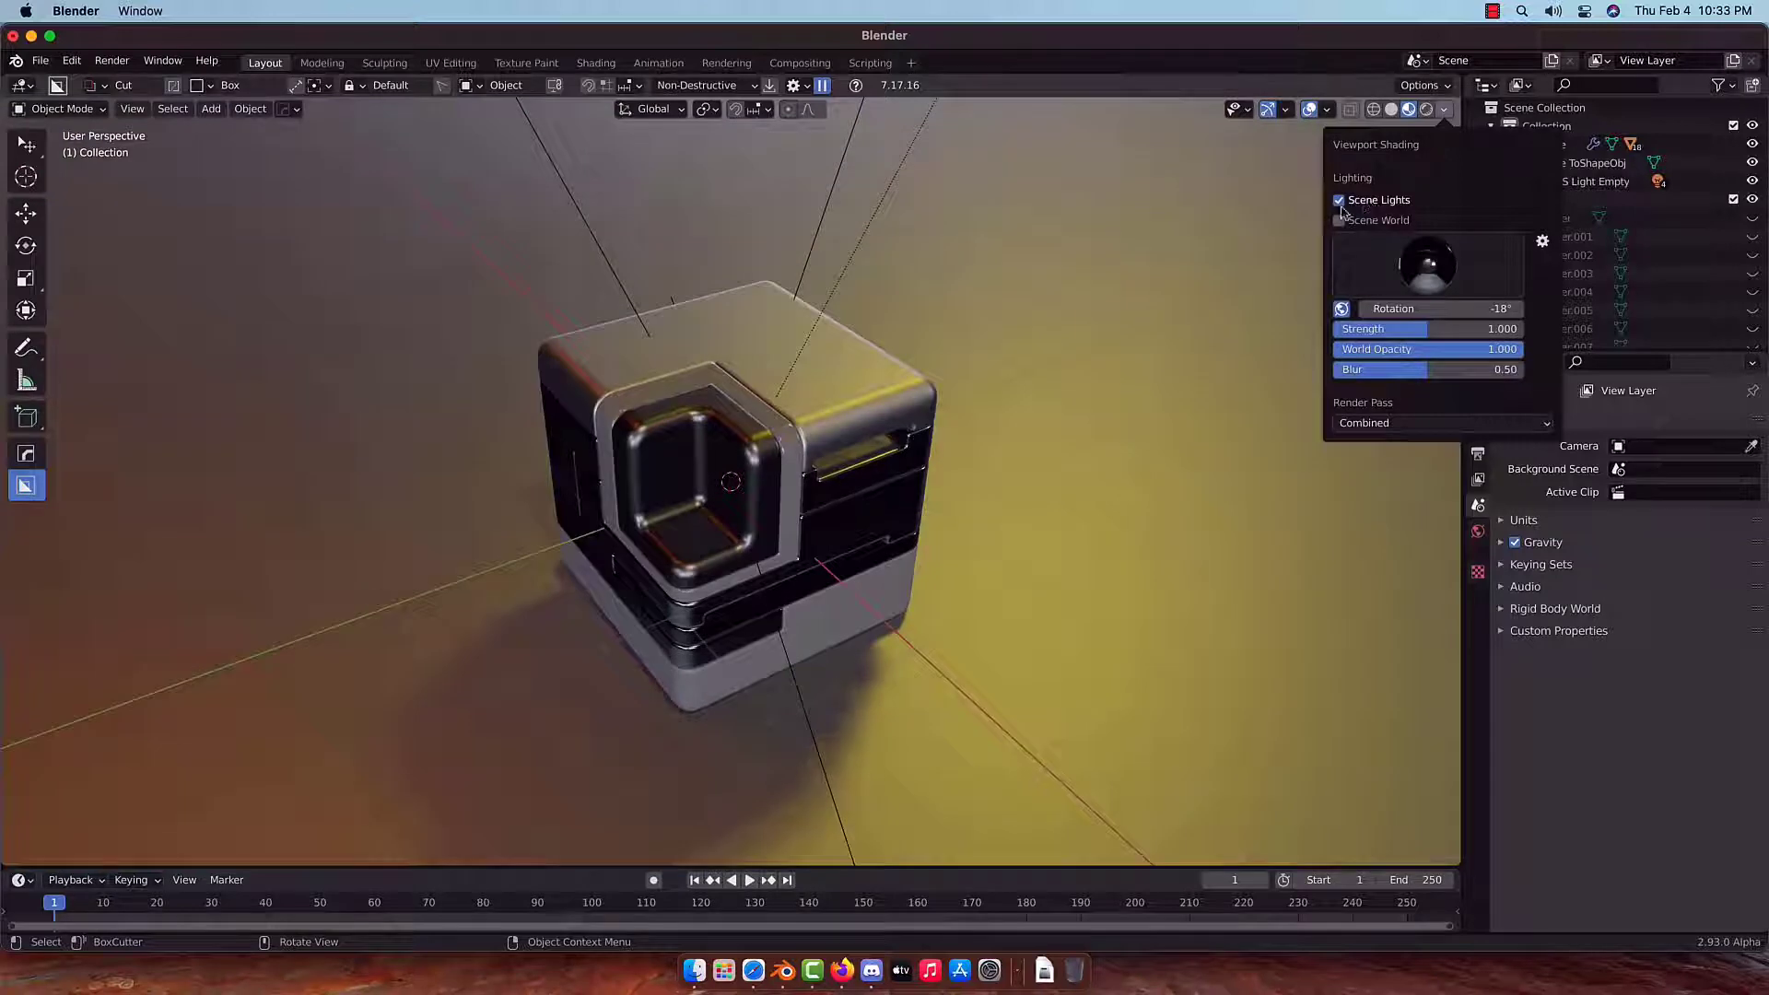
click(915, 426)
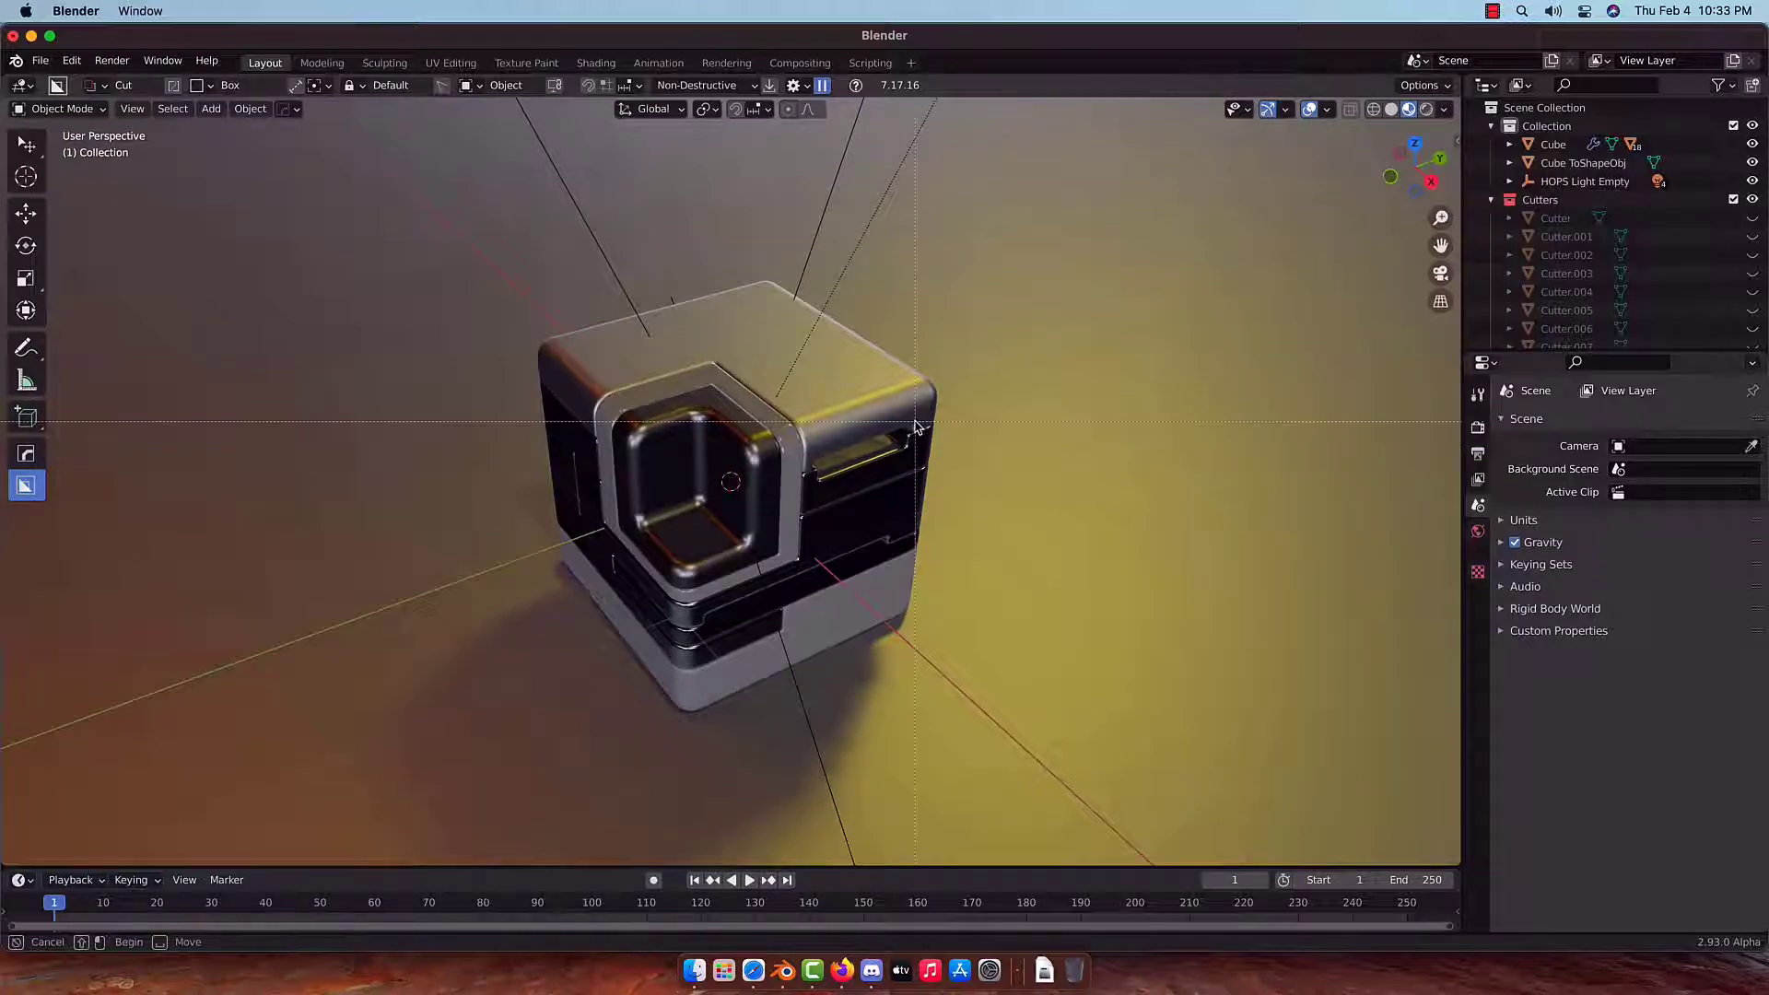
key(Escape)
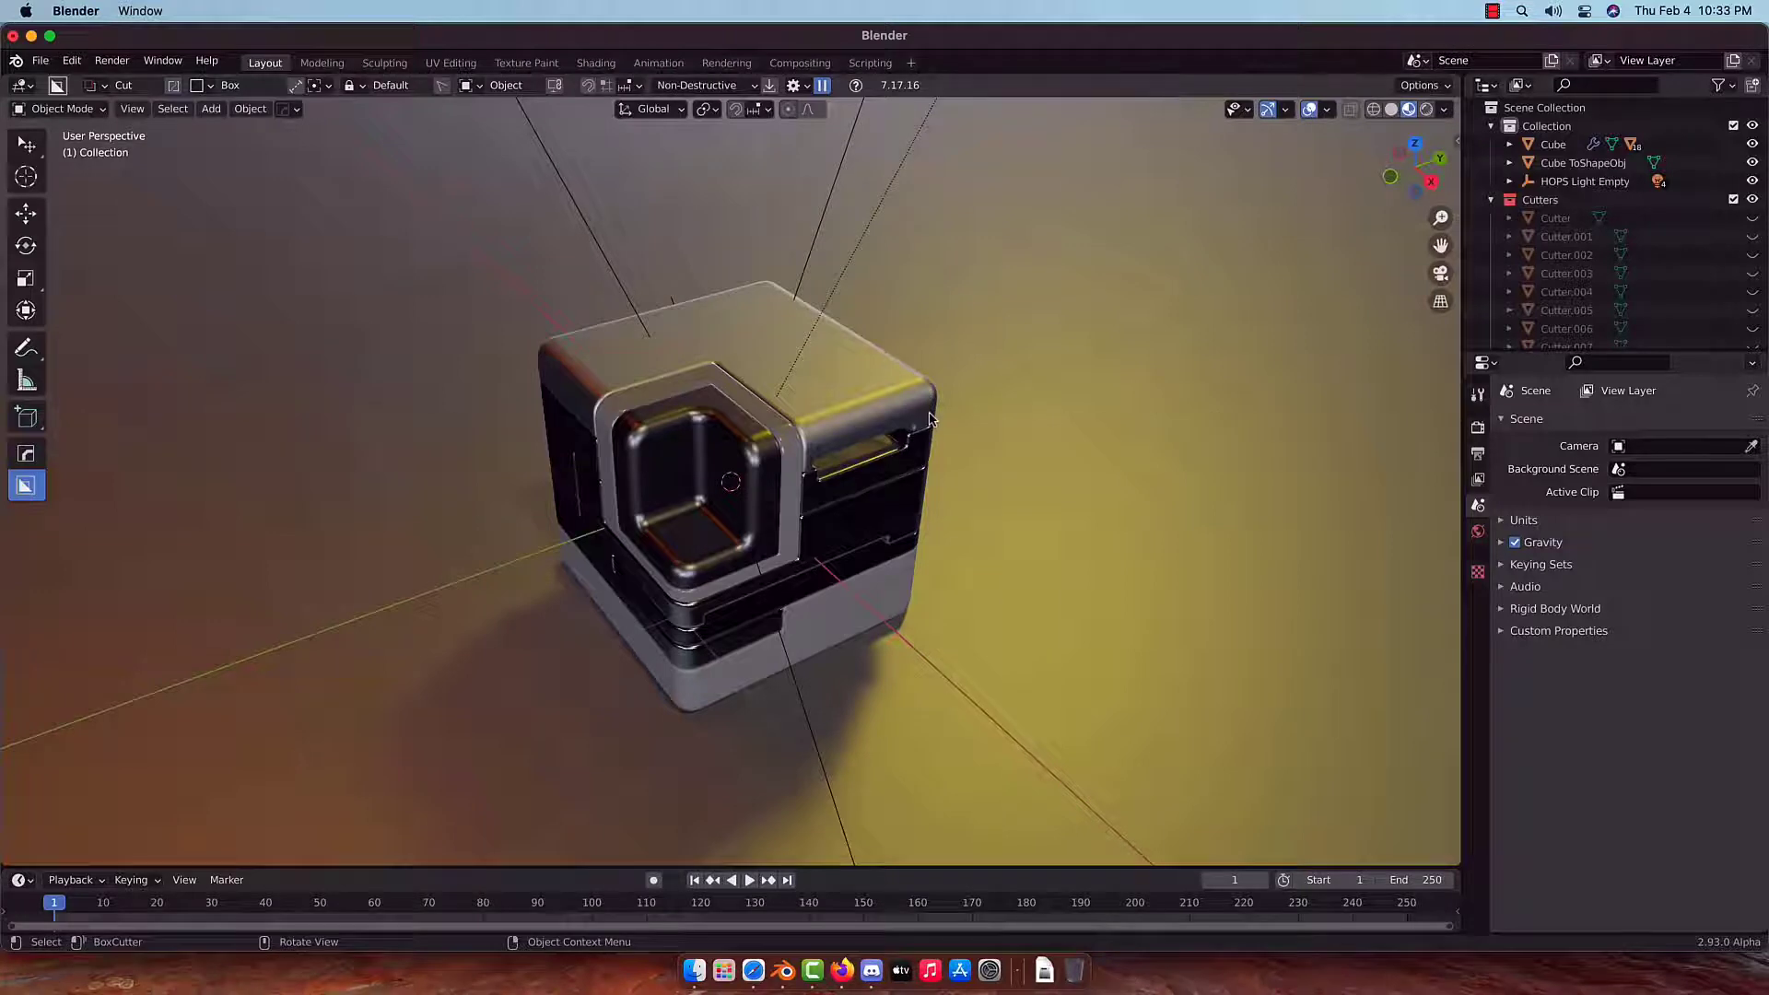
Rerun Hard Ops Blank Light and cycle through its light setups to a teal and yellow lighting.
key(alt+v)
click(930, 418)
scroll(930, 420, up, 2)
scroll(929, 419, down, 3)
click(930, 420)
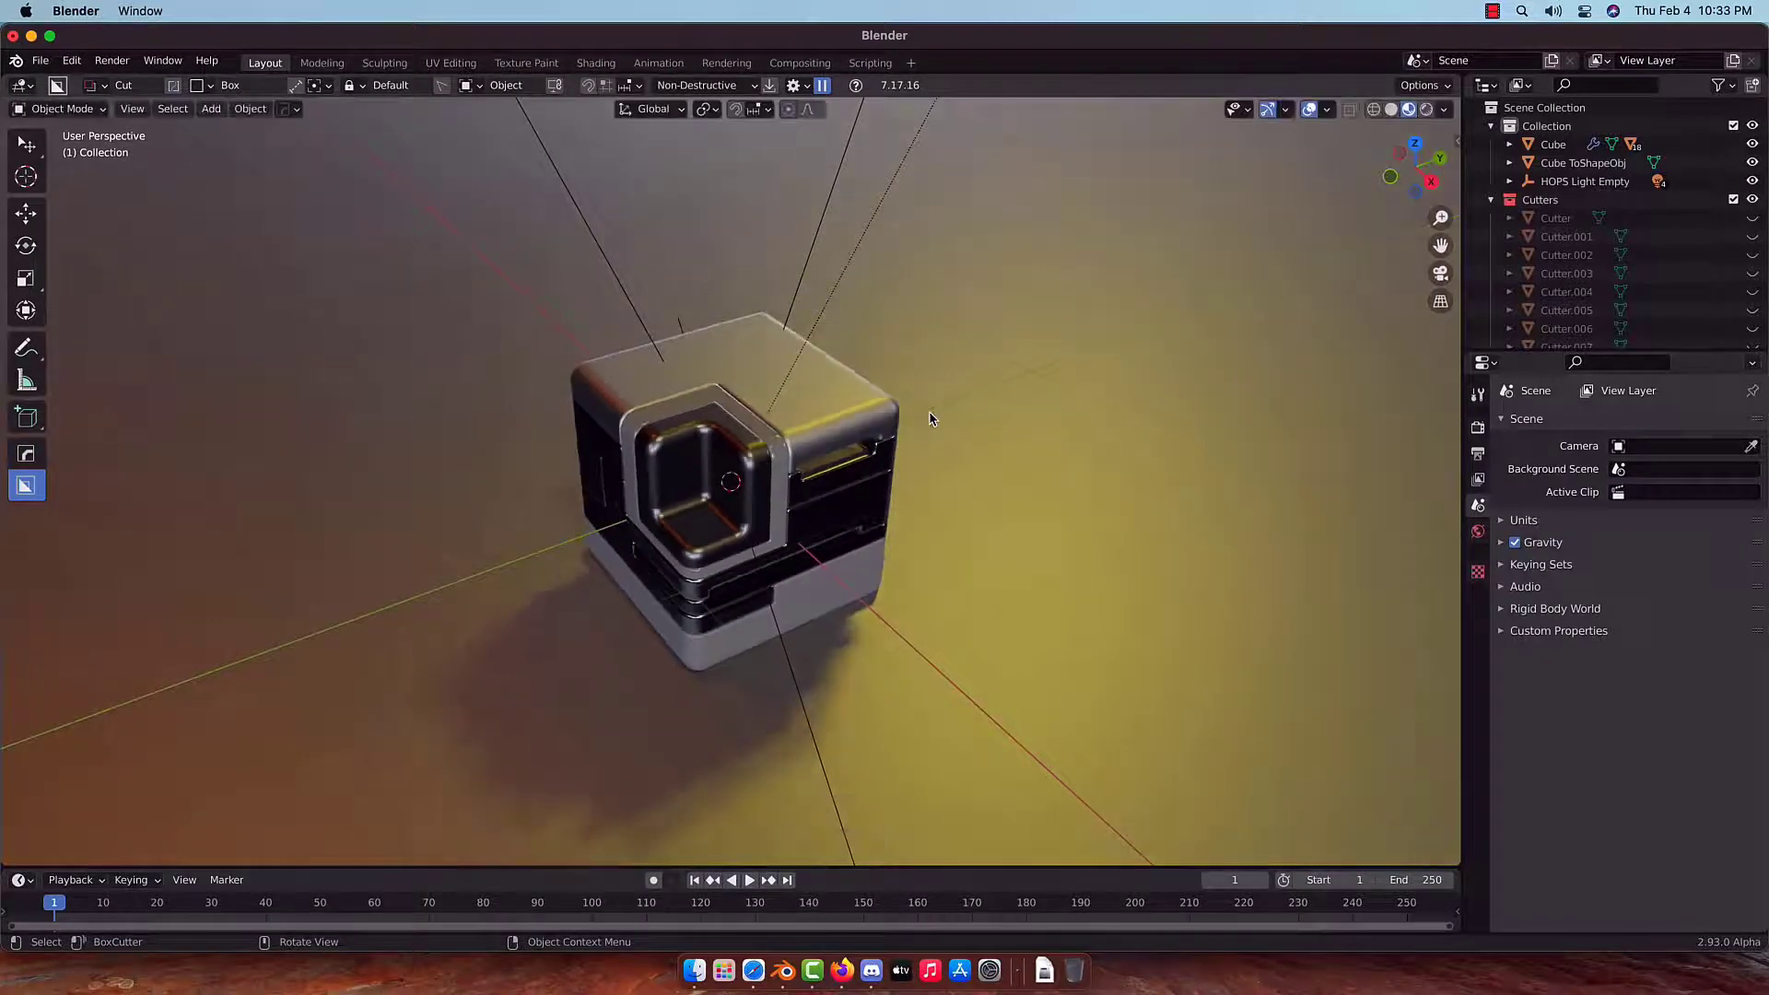
key(alt+v)
click(929, 417)
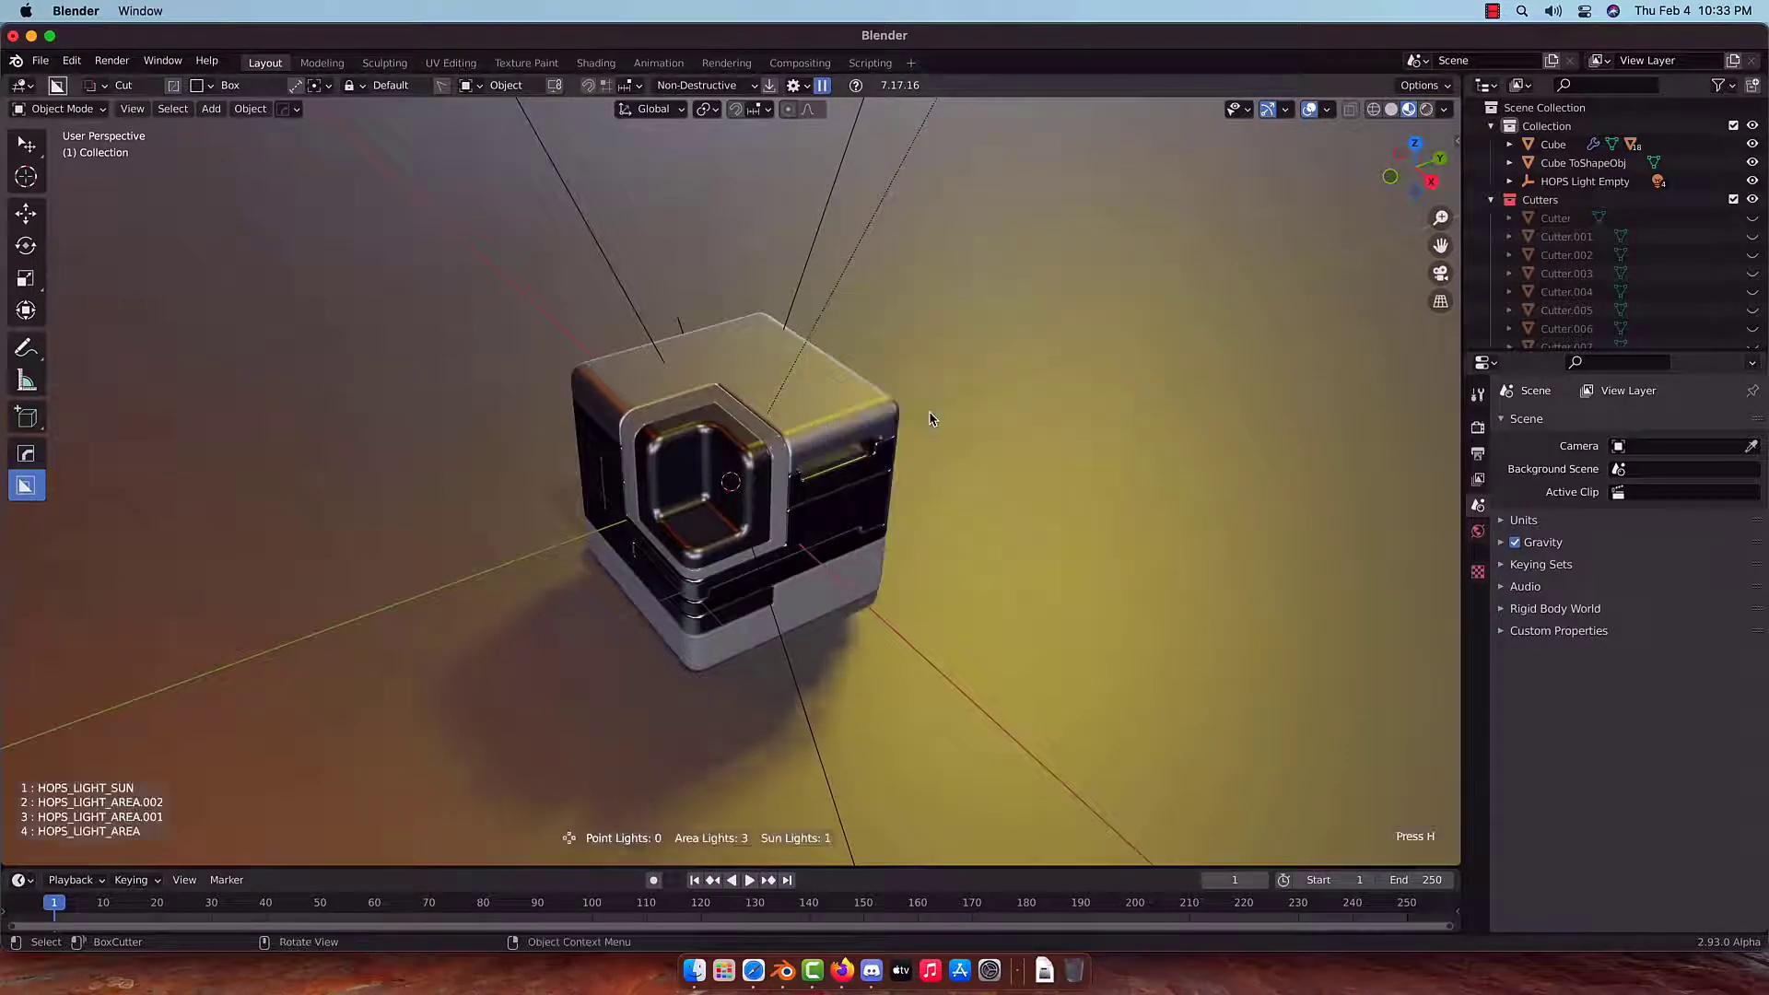
scroll(930, 419, down, 2)
scroll(930, 417, down, 1)
click(929, 419)
Select the floor plane and add a Hard Ops Camera Turntable rig from the current view.
click(961, 455)
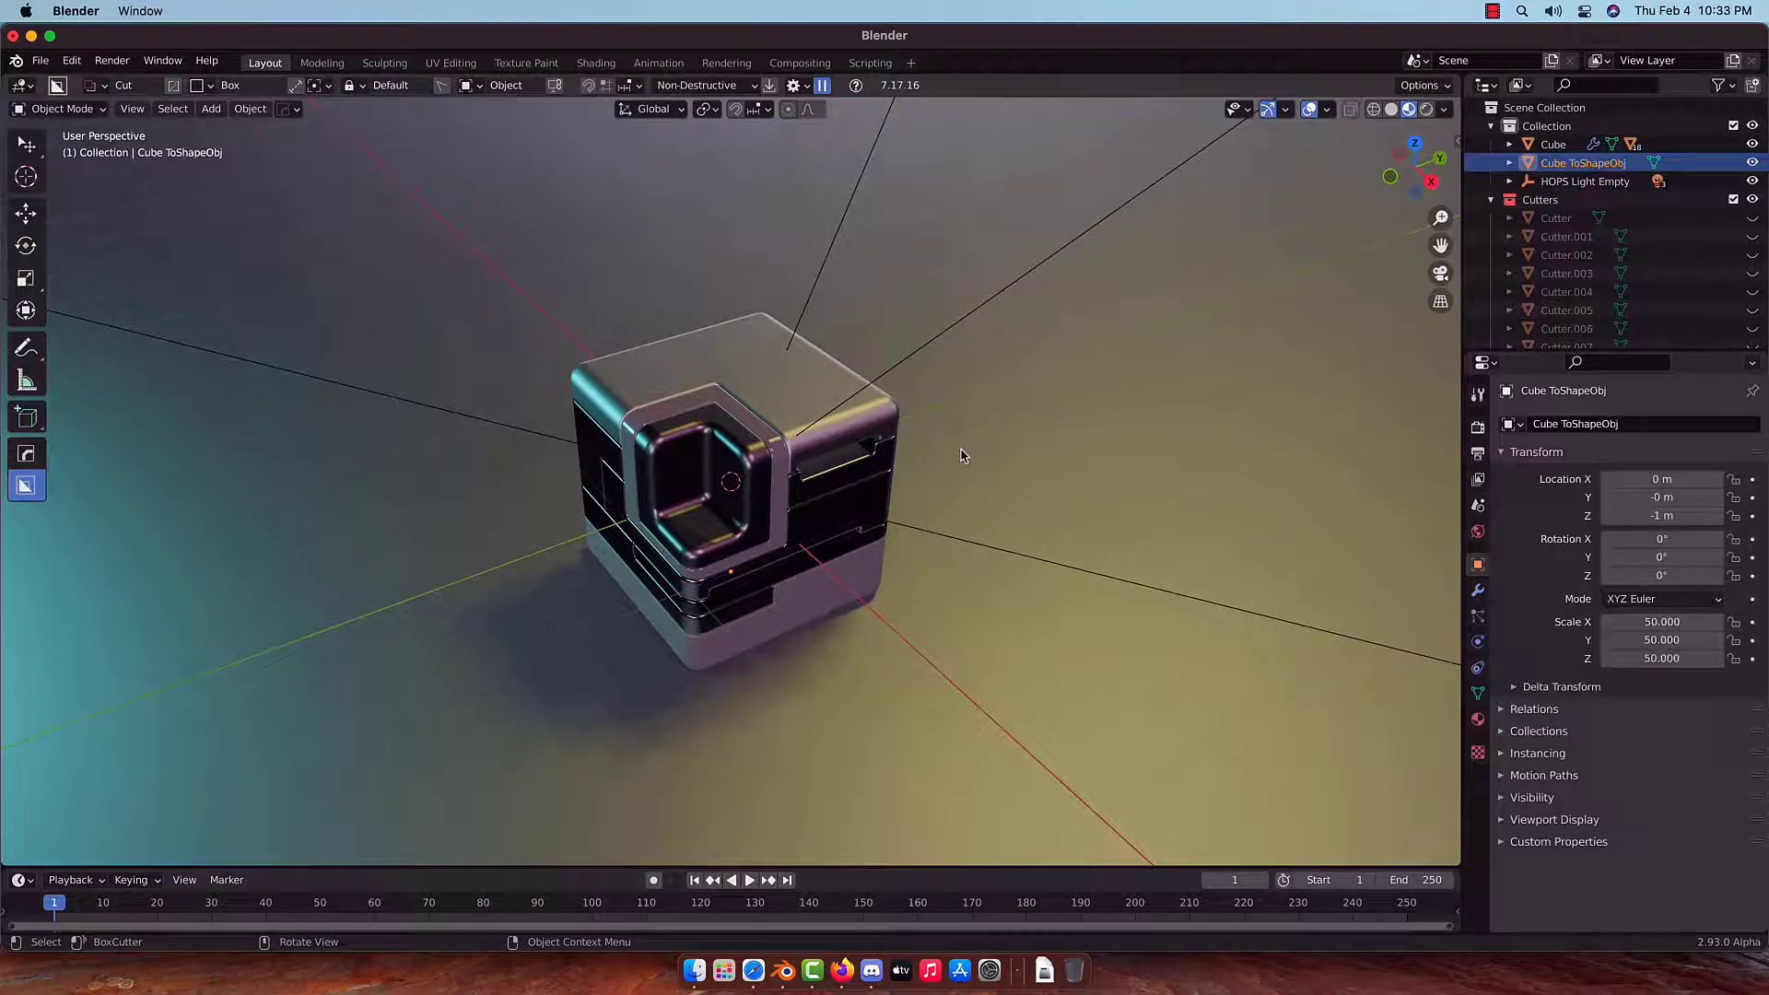
key(q)
click(960, 455)
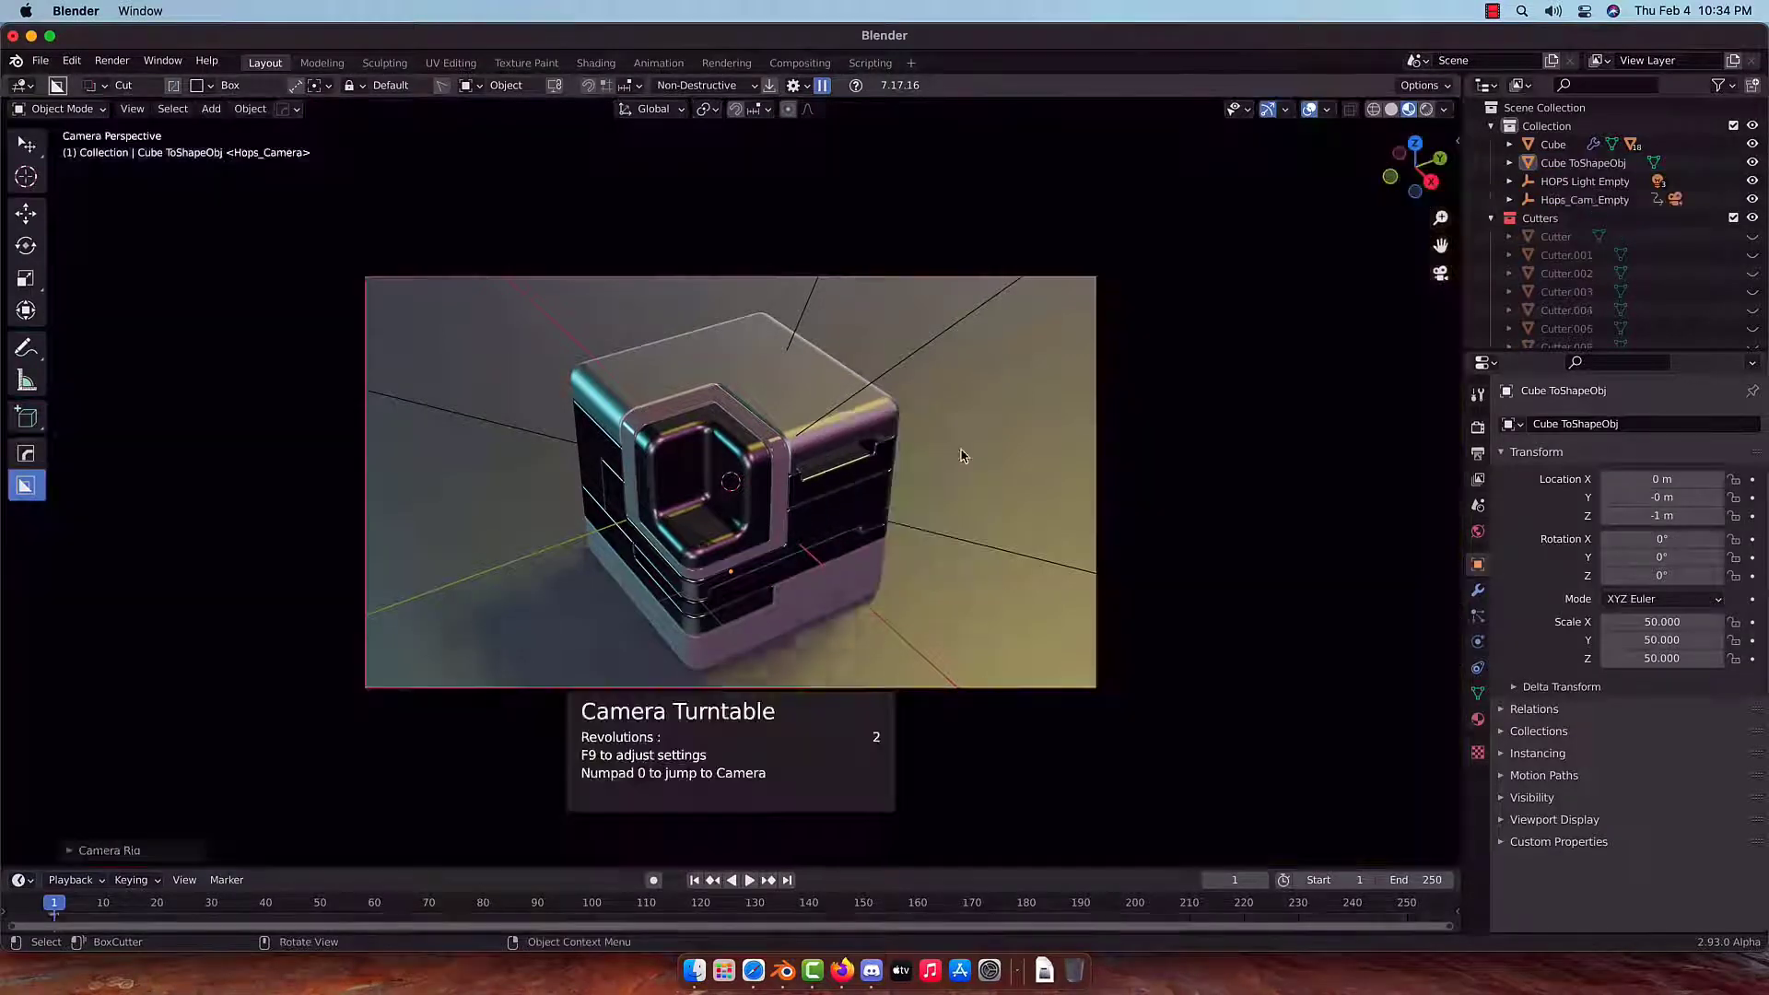
Extend the scene's last frame to 6000 with the Hard Ops Frame Range option, and play the turntable animation without overlays.
key(q)
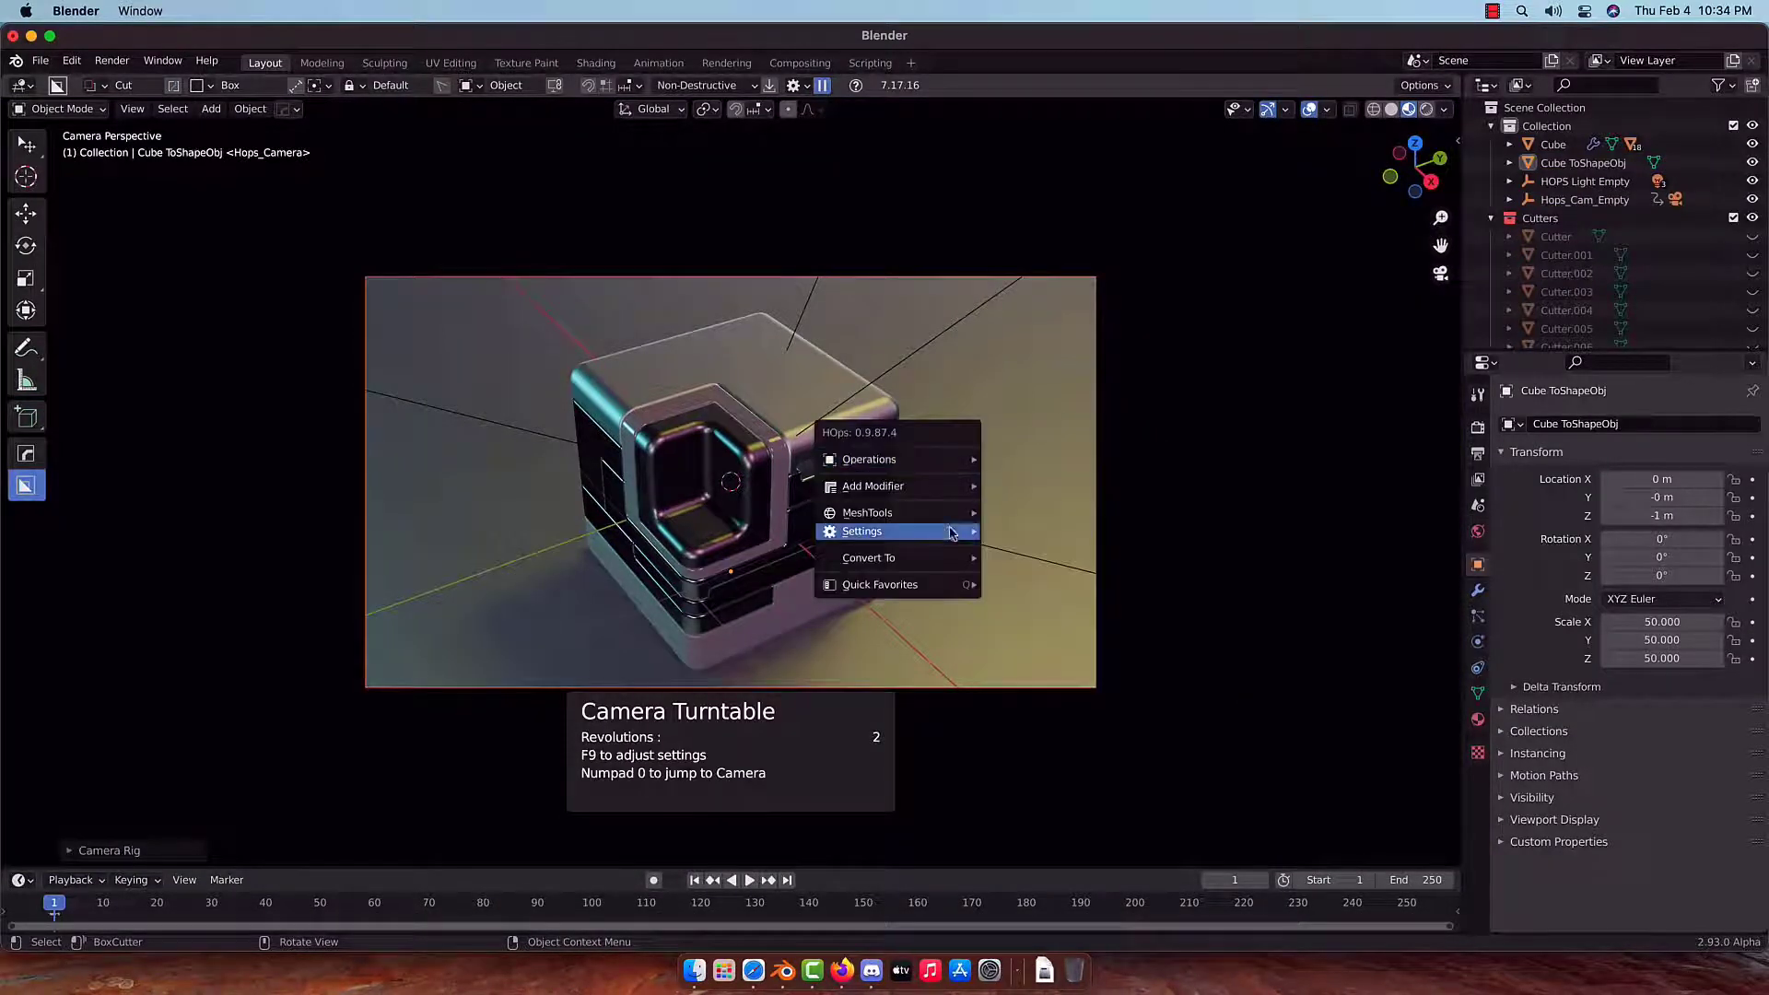
mouse_move(958, 532)
mouse_move(1198, 582)
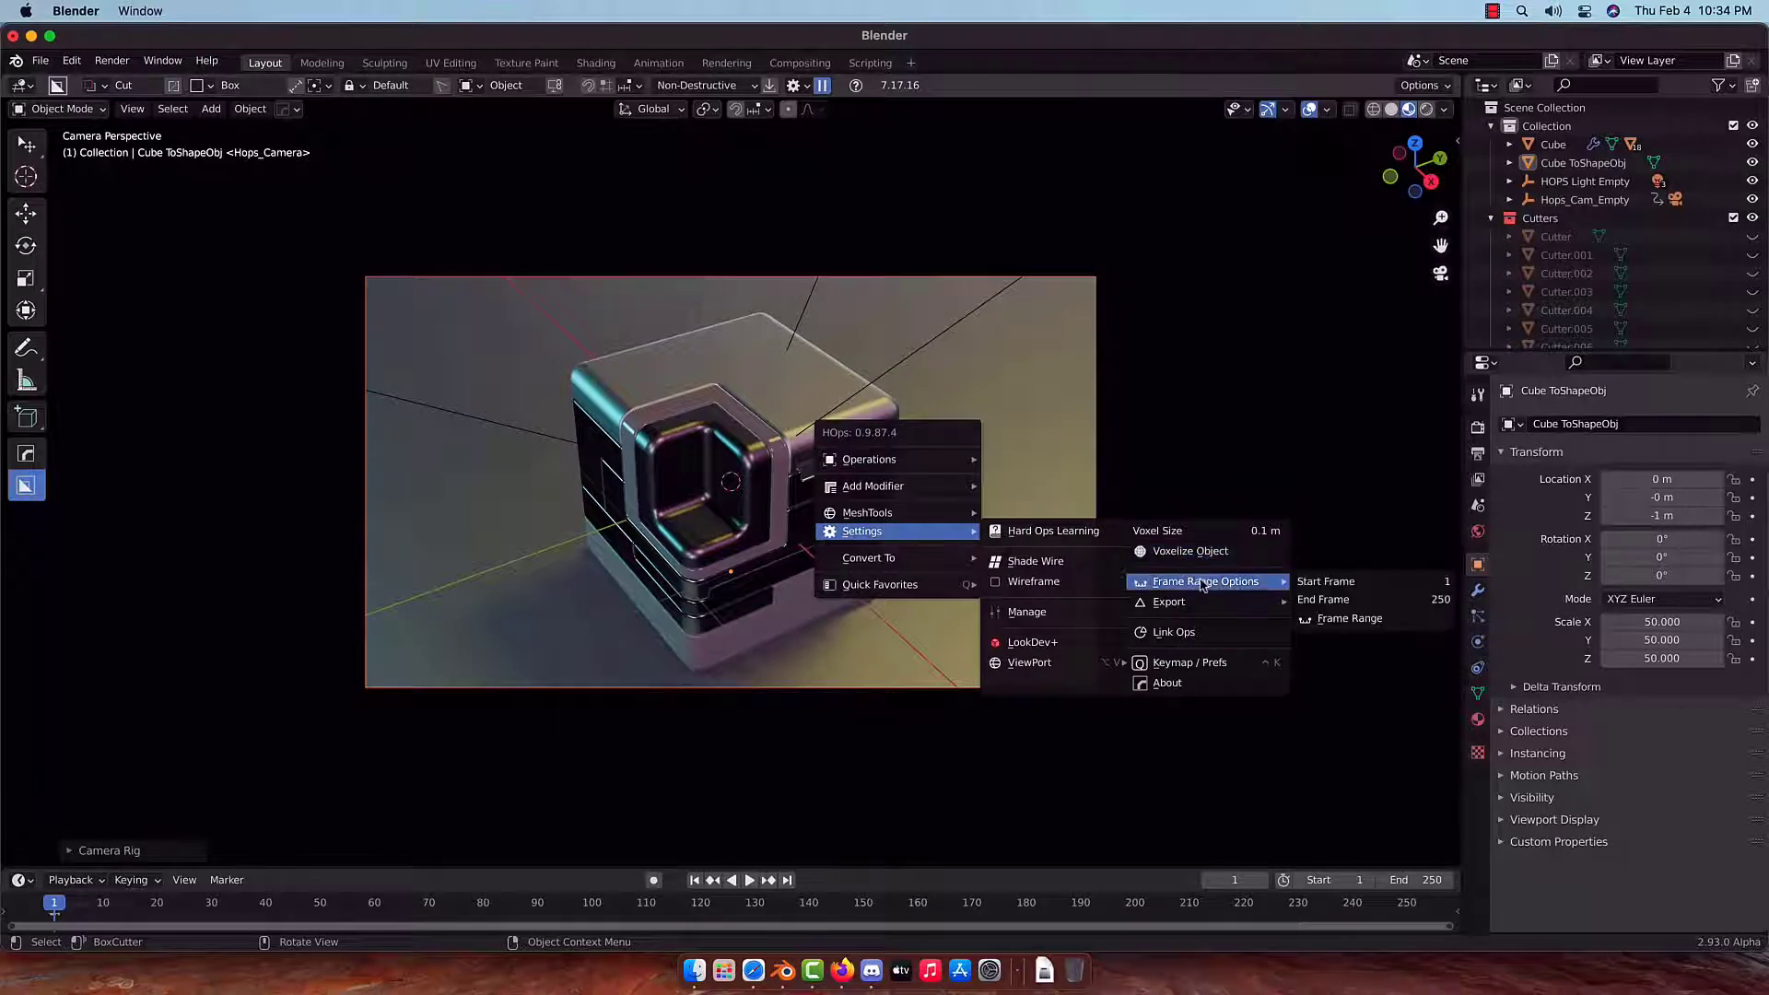
click(1371, 622)
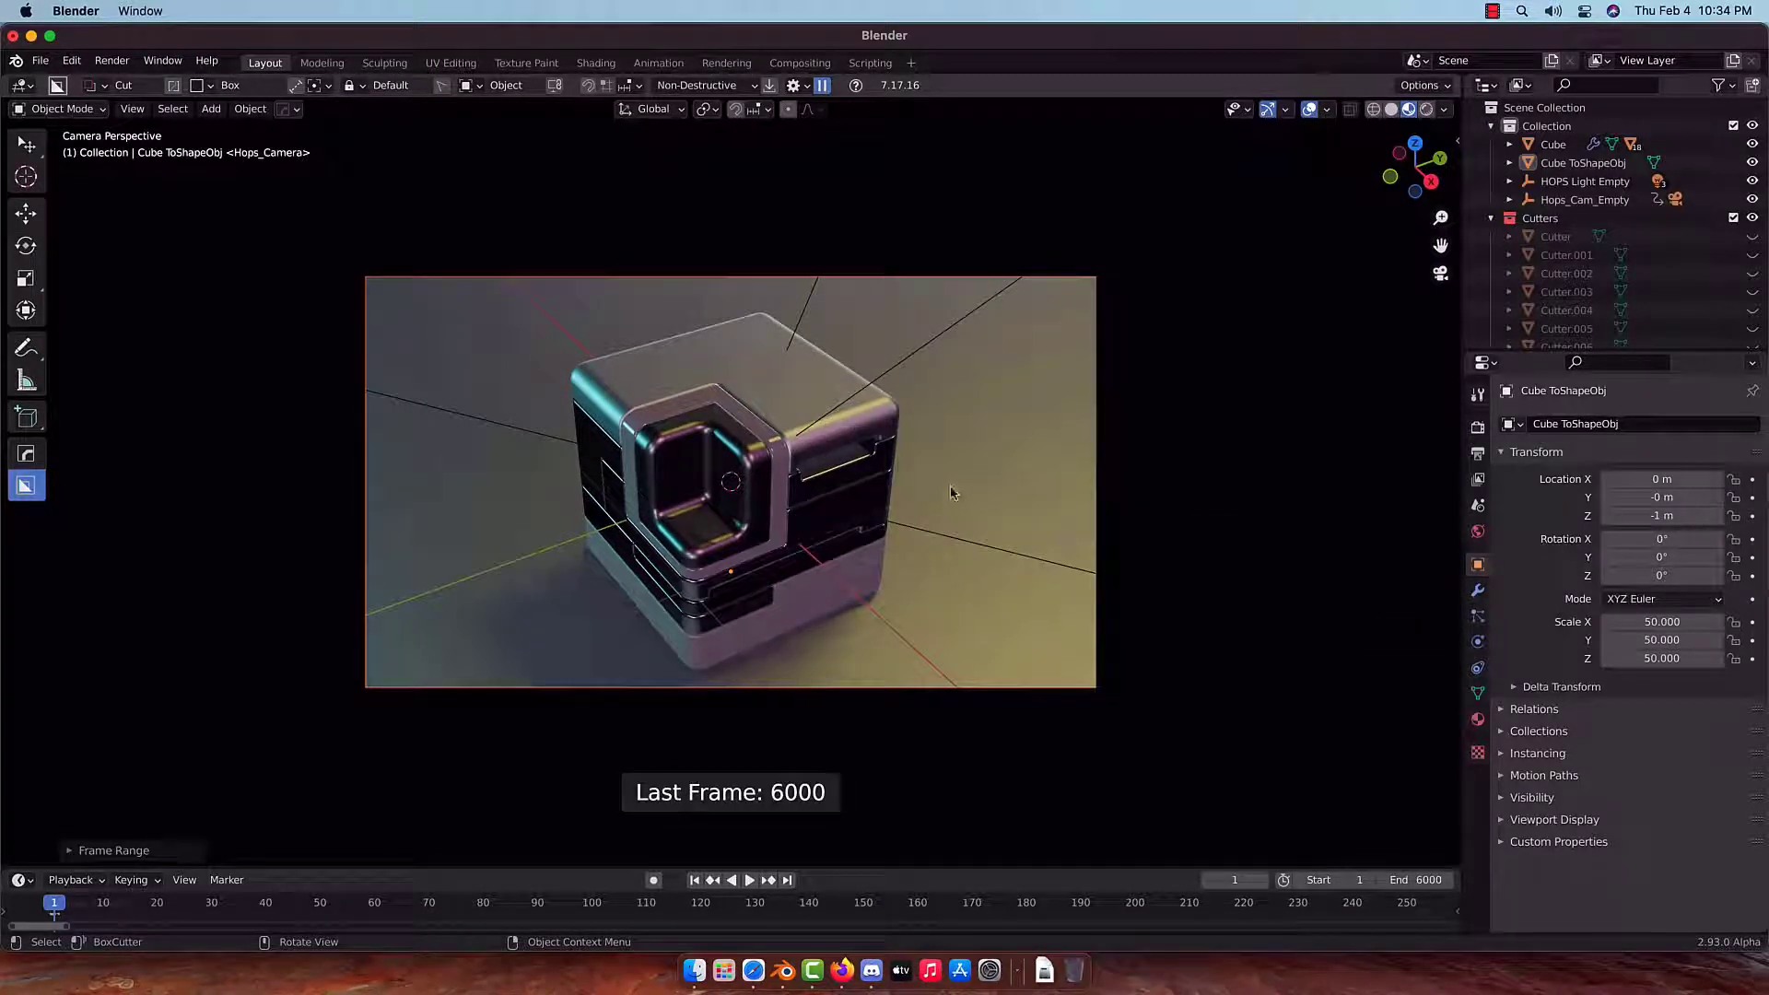
key(space)
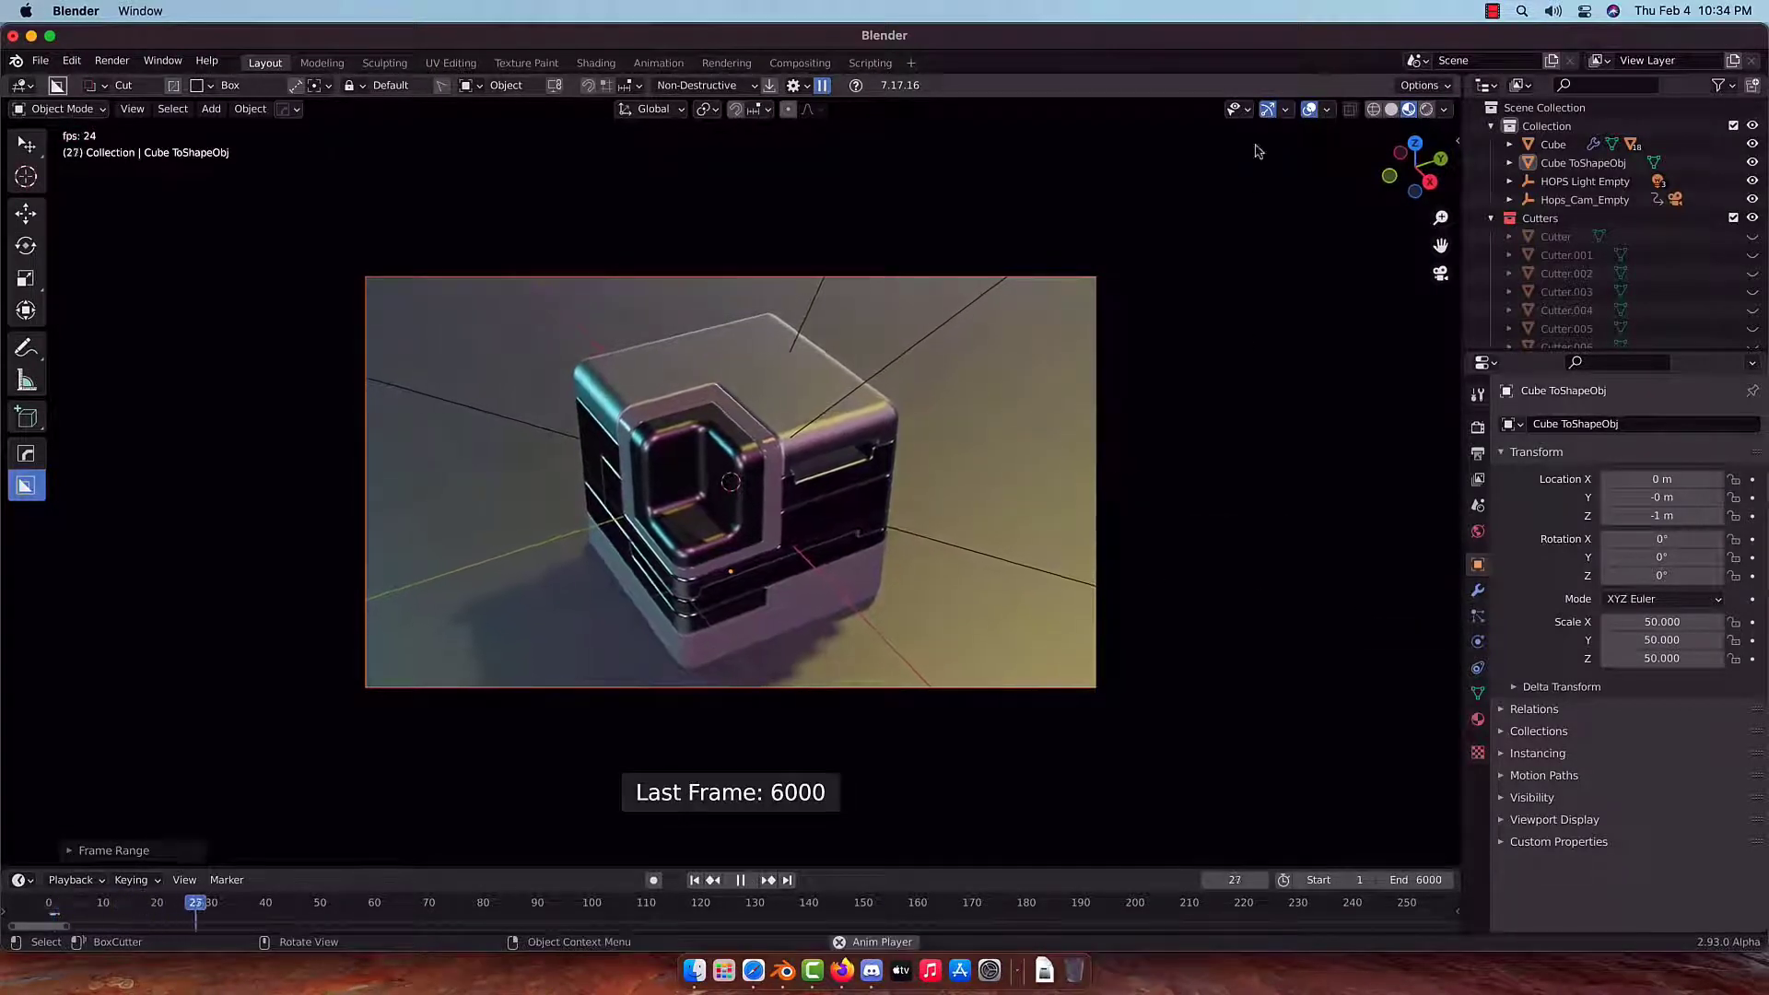
scroll(1021, 446, up, 4)
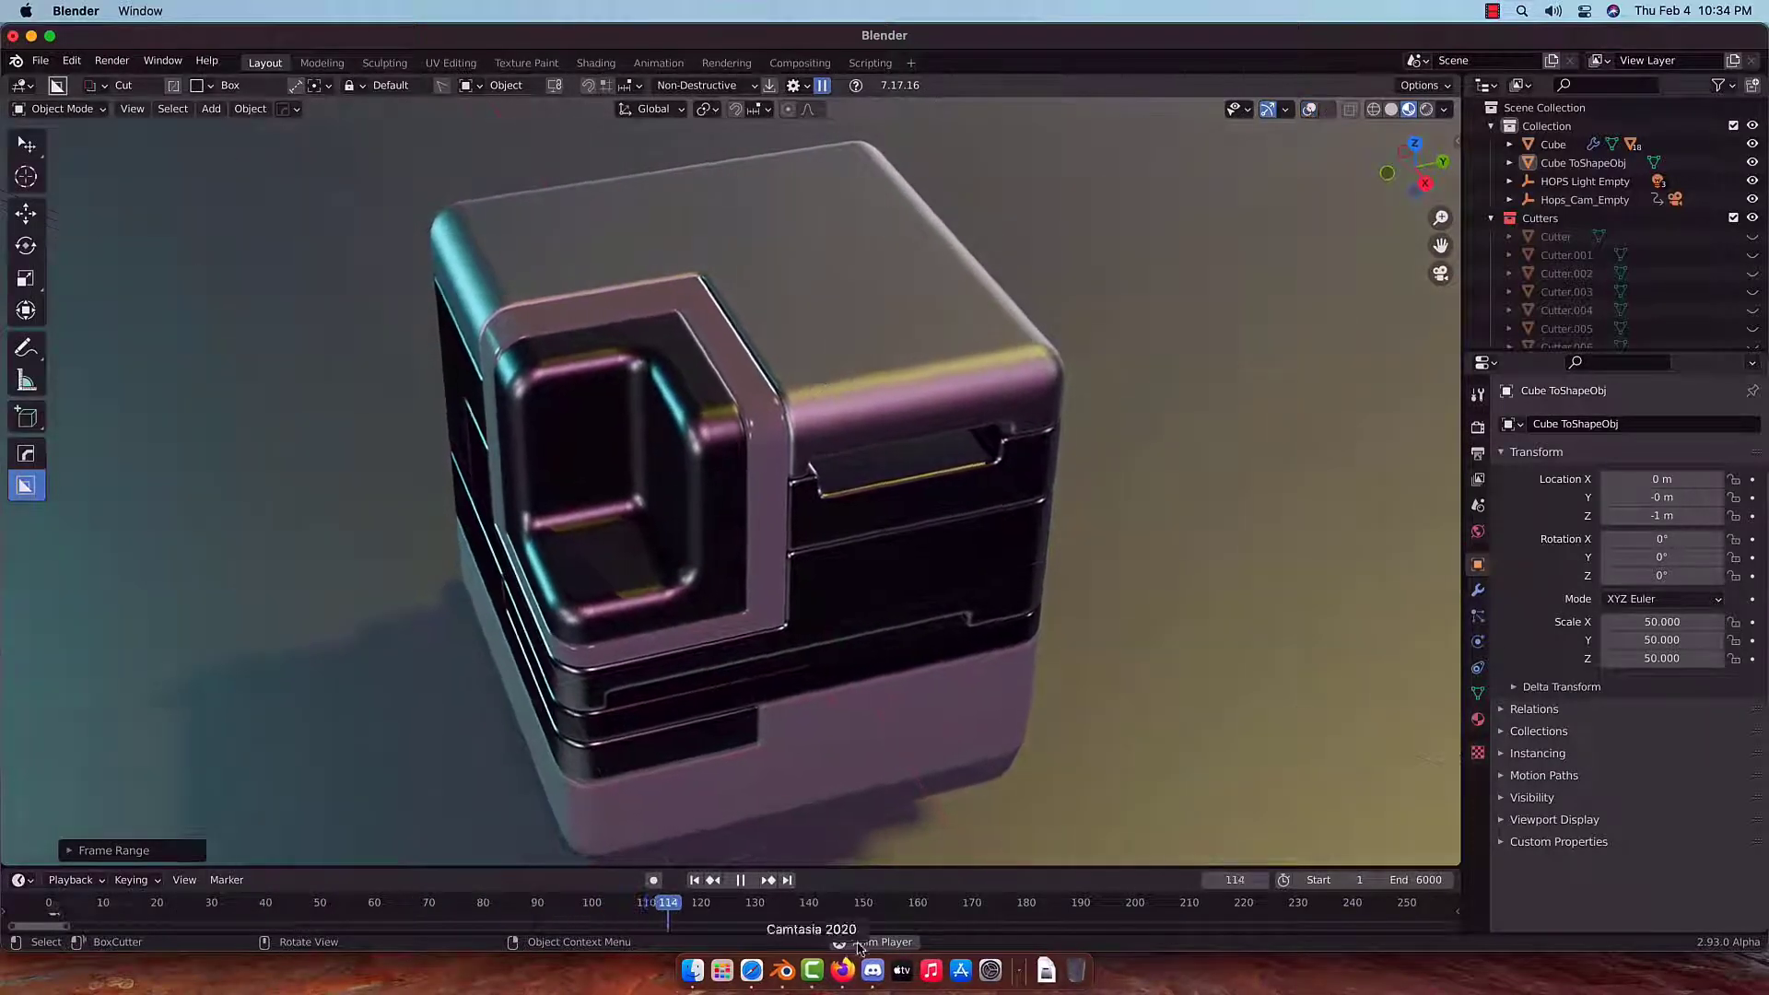
Give the cube's lower body and the frame around the corner recess new blank materials, and select the top slab.
click(737, 736)
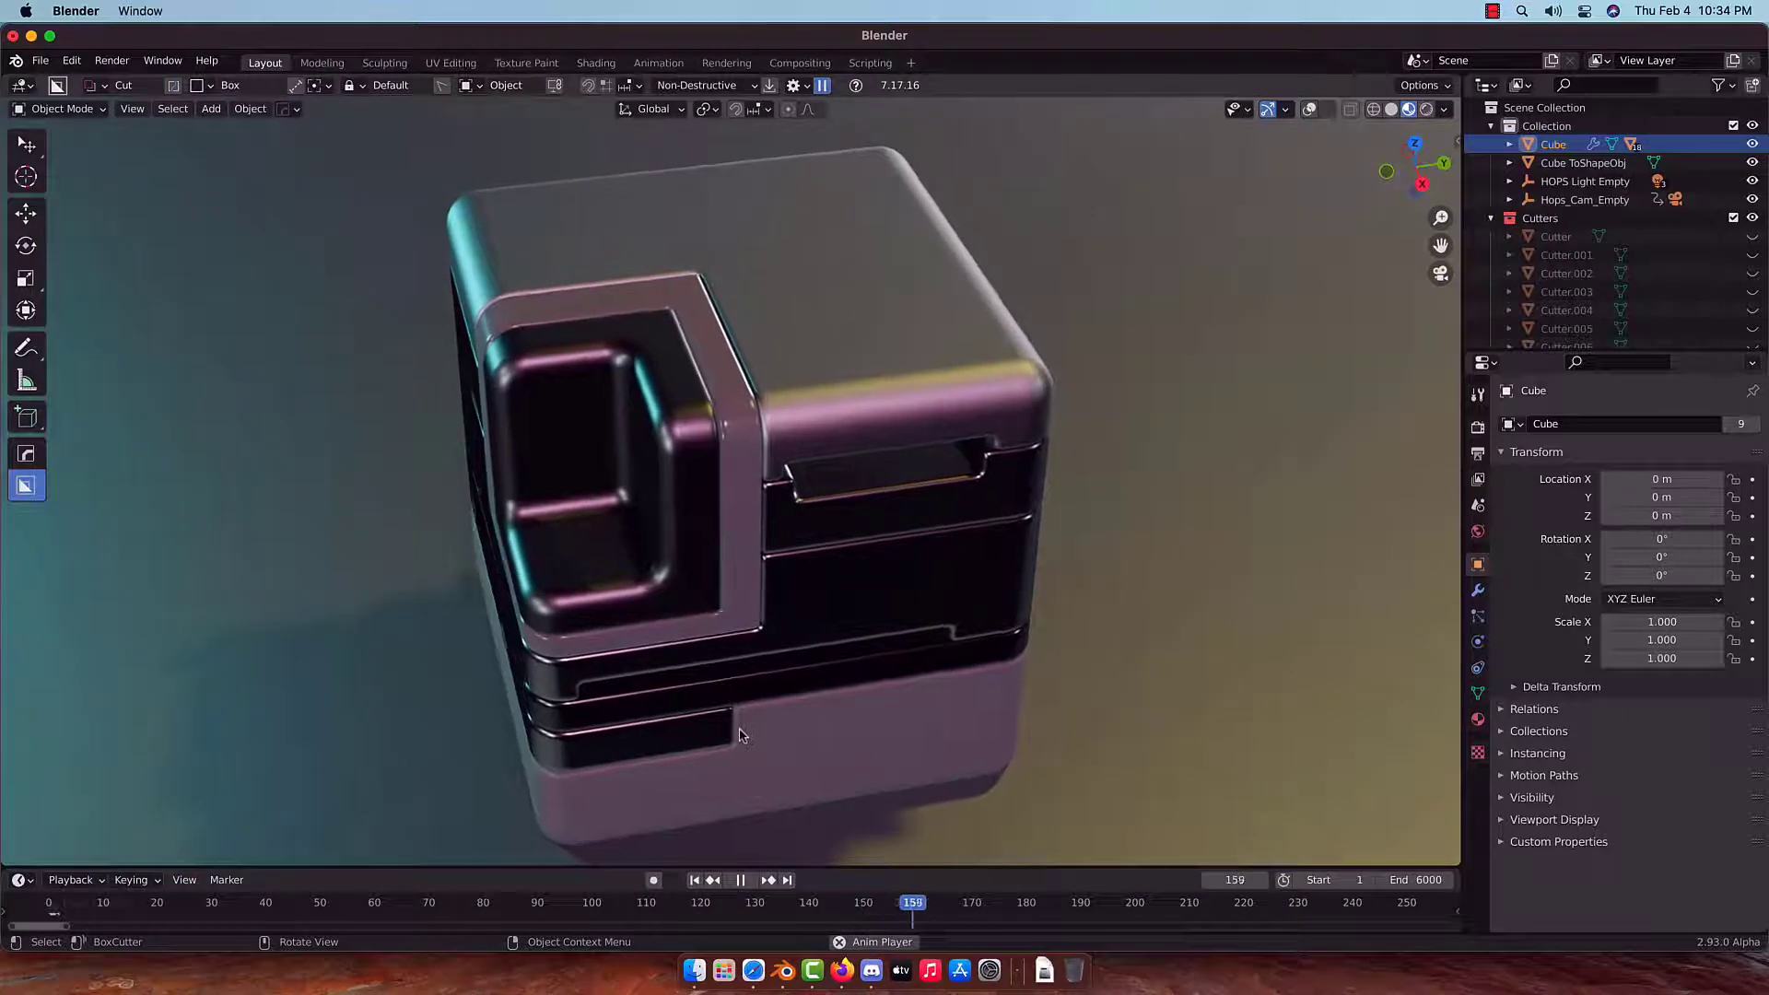
key(alt+m)
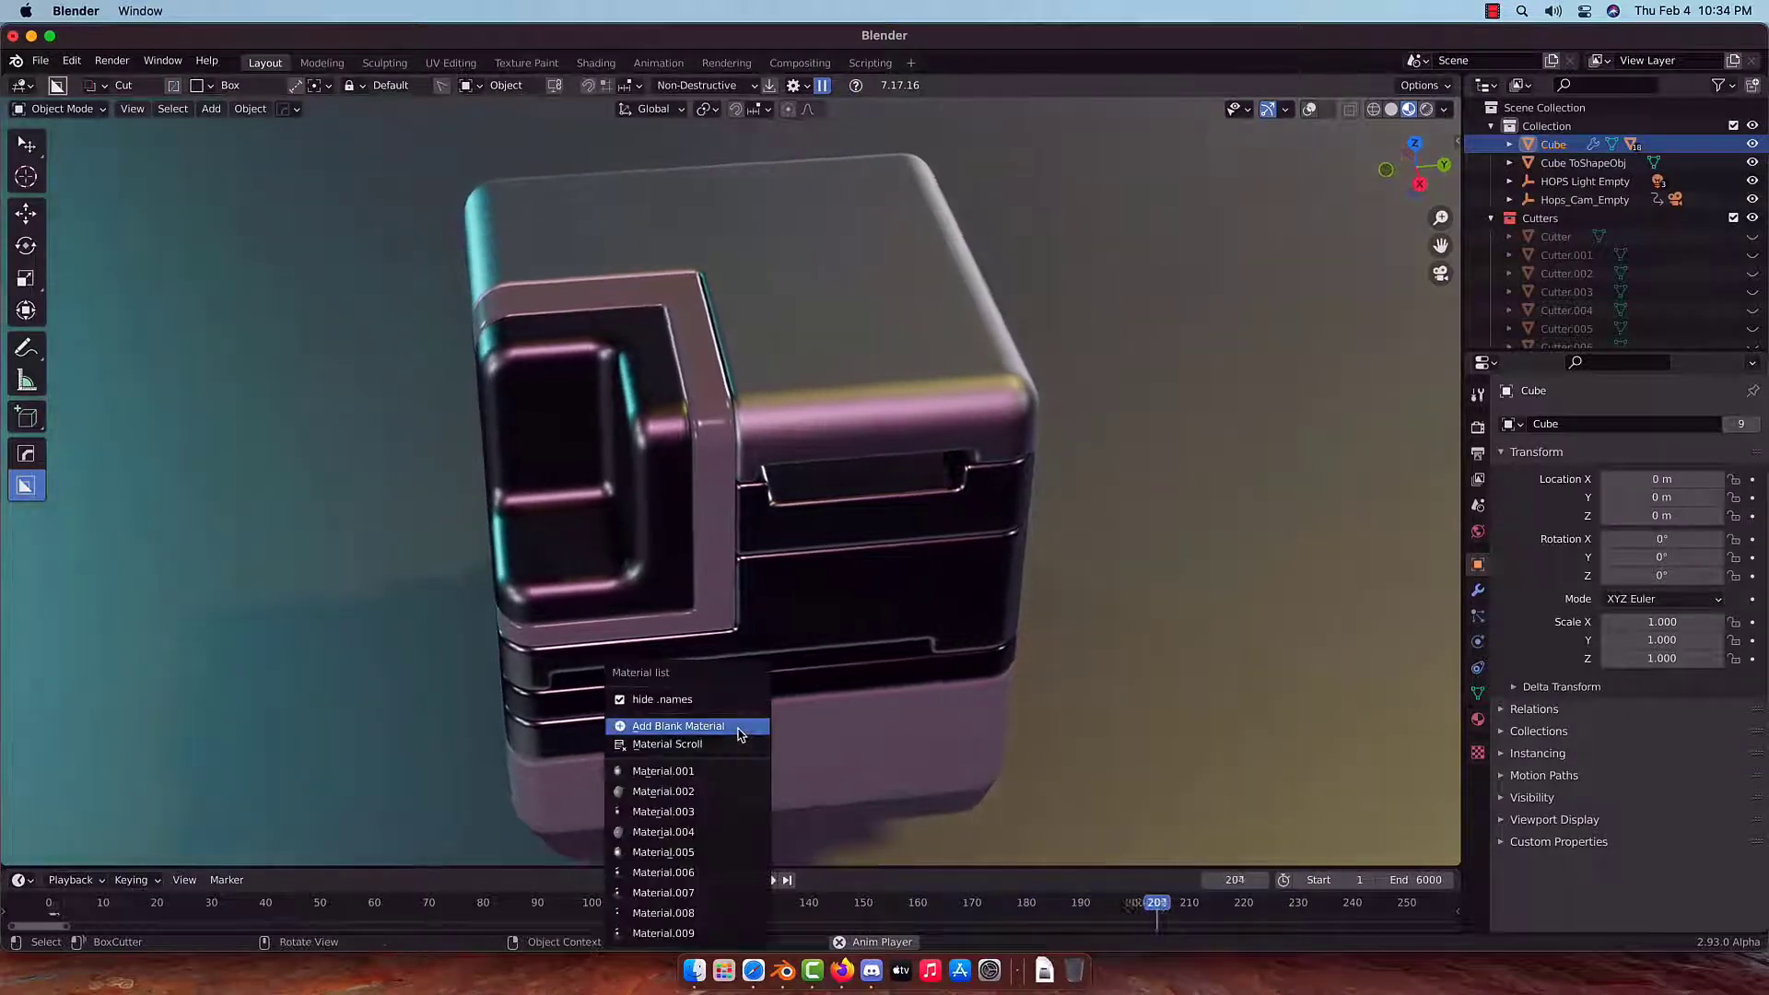
click(737, 732)
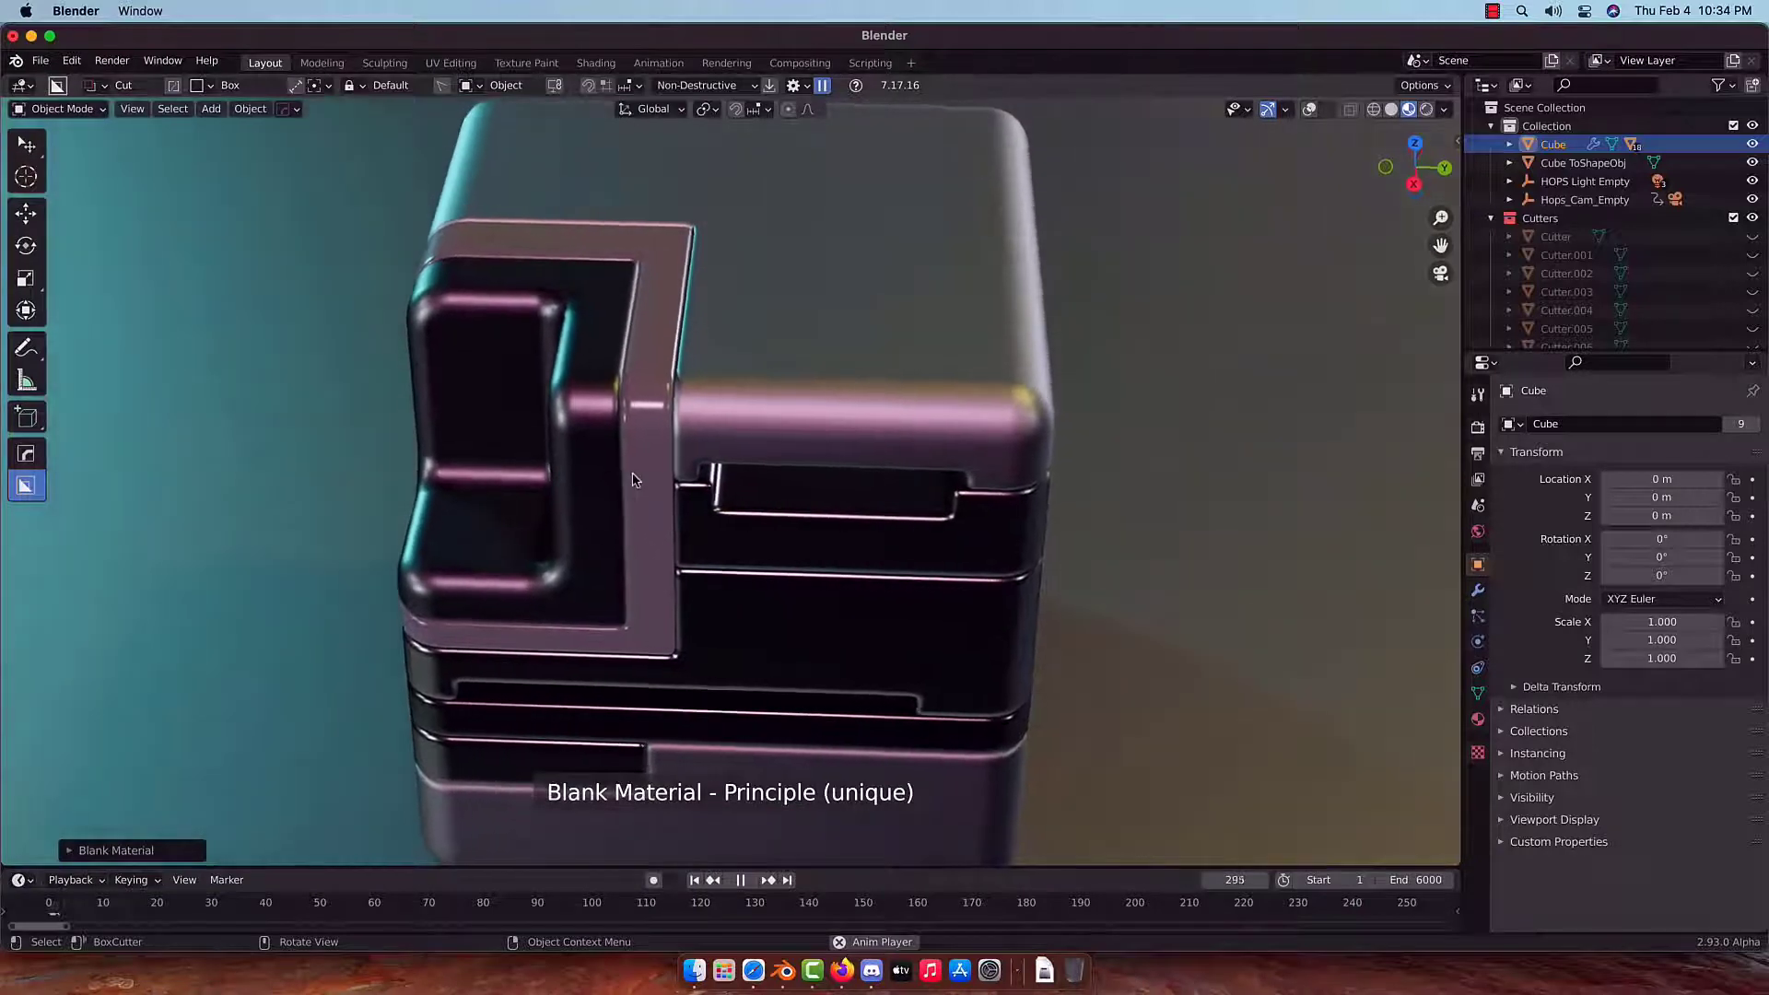
click(634, 479)
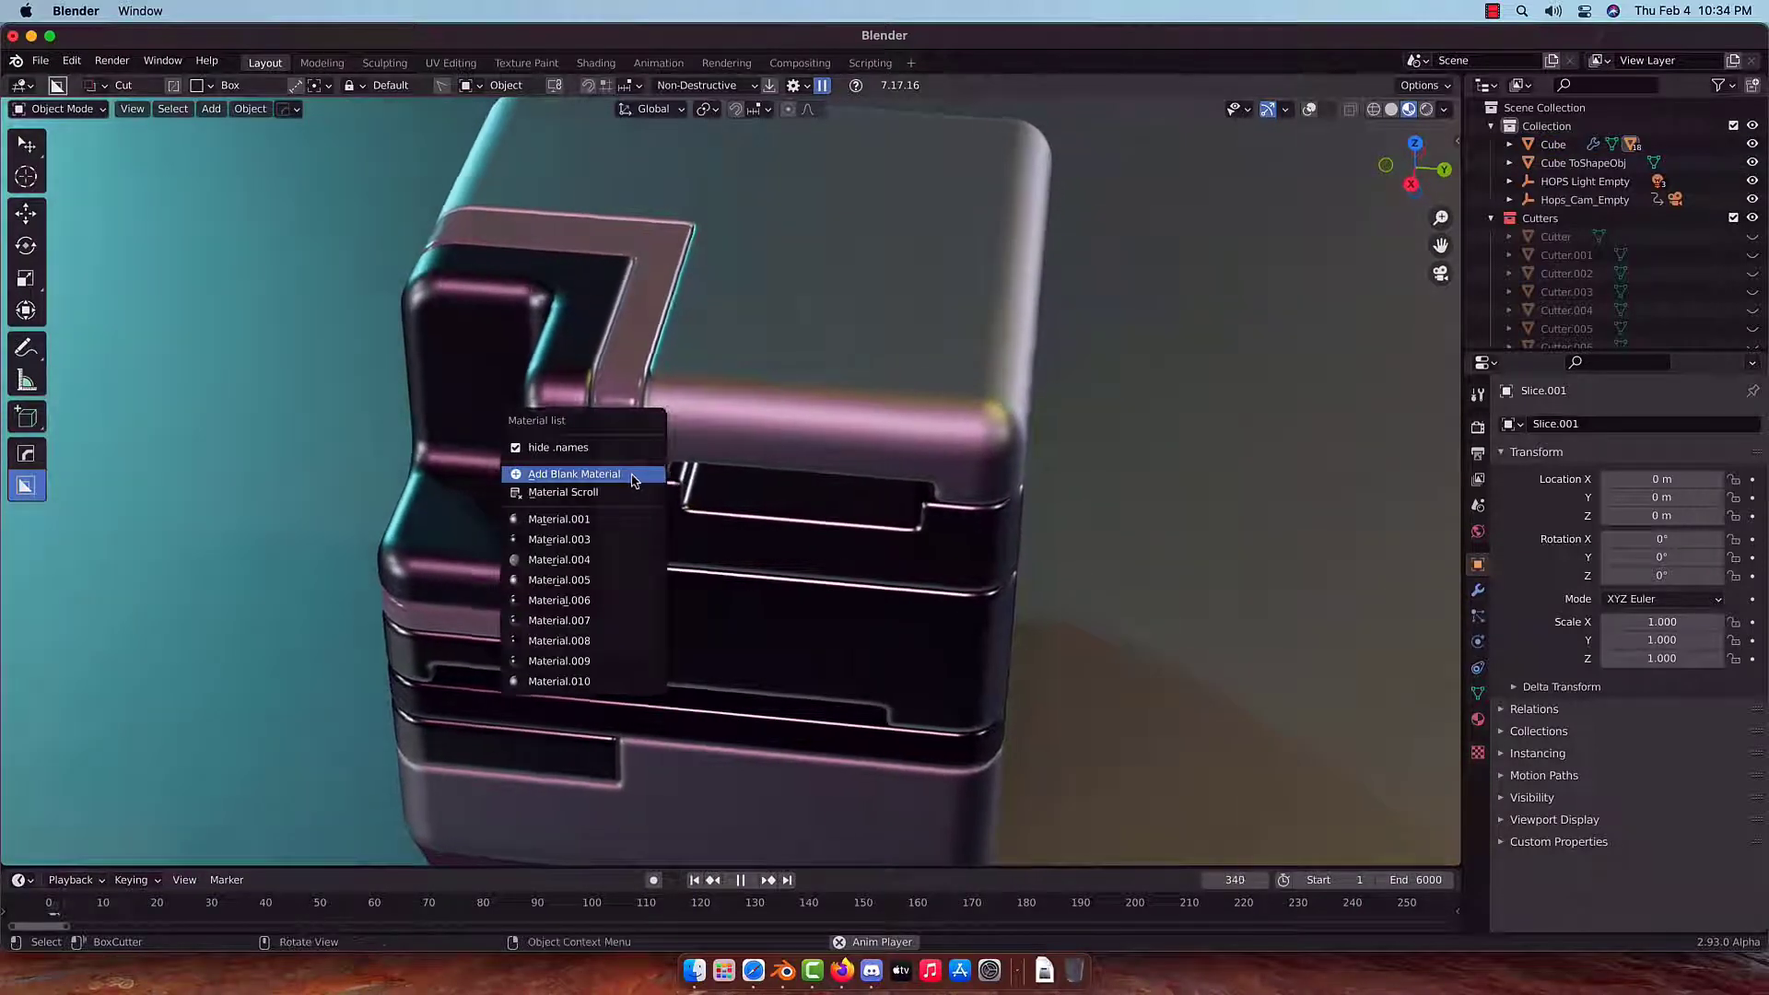
click(635, 475)
click(682, 451)
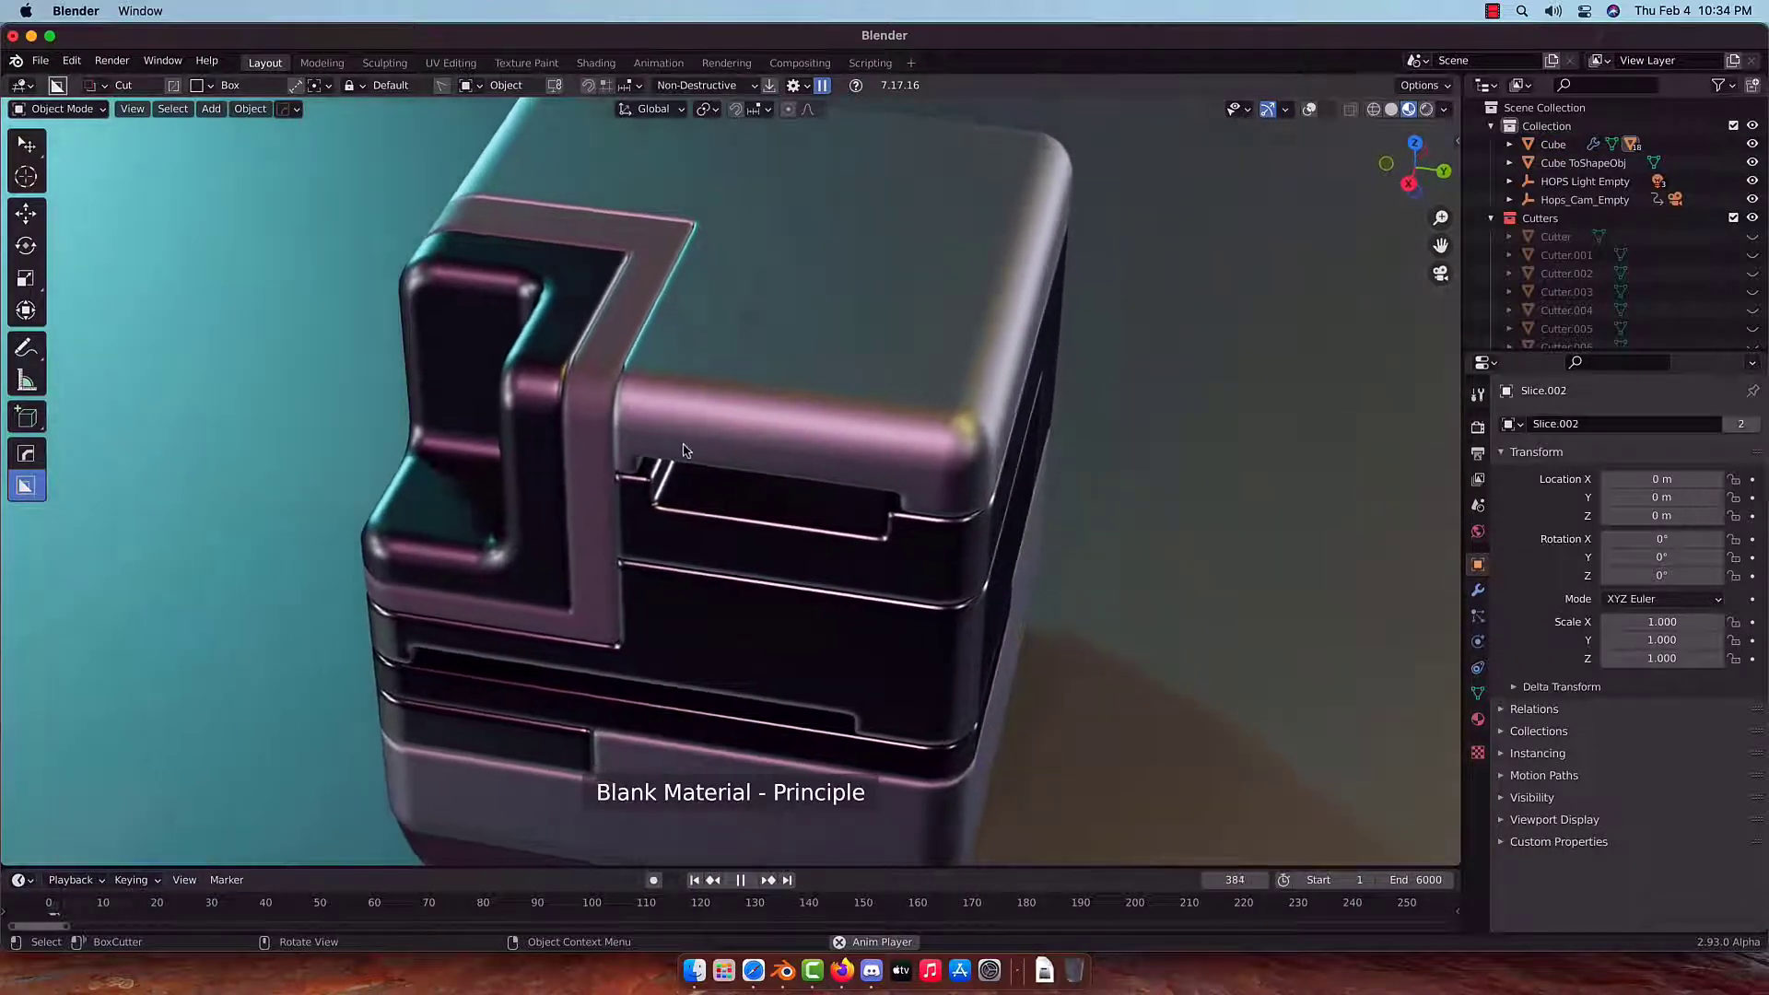